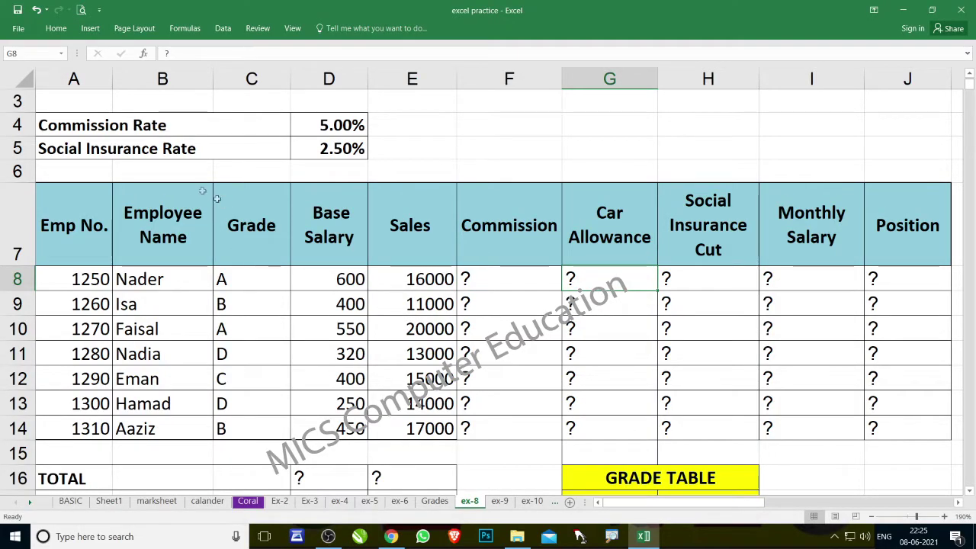
pyautogui.scroll(-1, 391, 252)
pyautogui.scroll(-1, 391, 253)
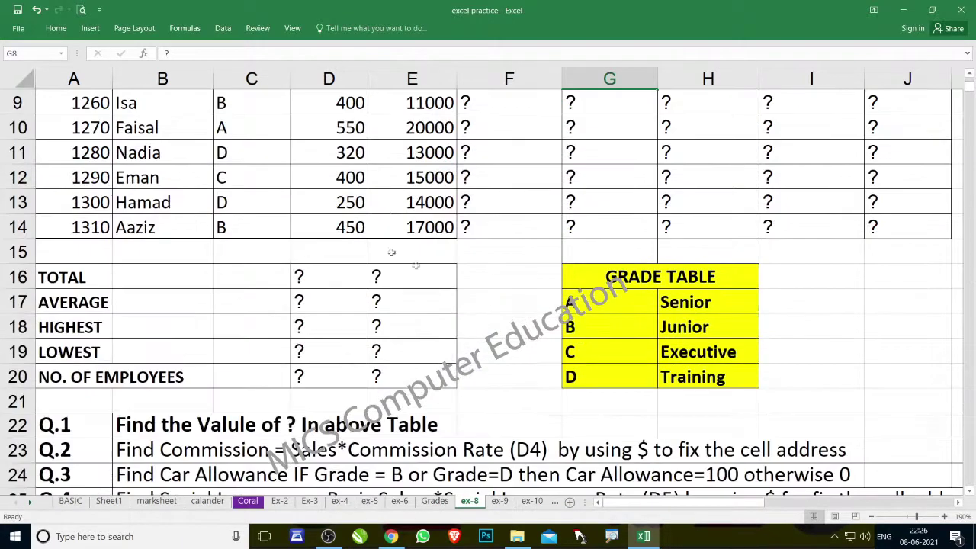
pyautogui.moveTo(594, 307); pyautogui.dragTo(691, 378)
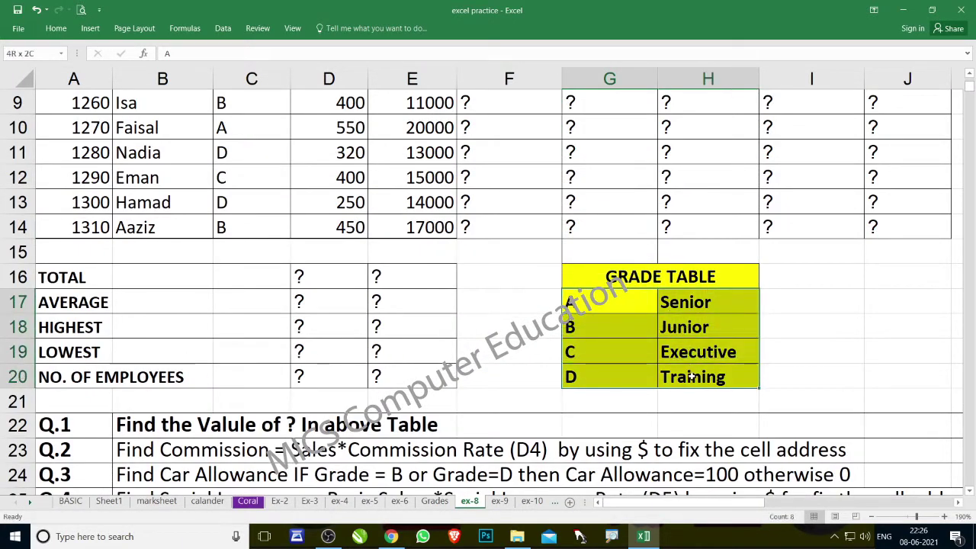
pyautogui.scroll(1, 356, 284)
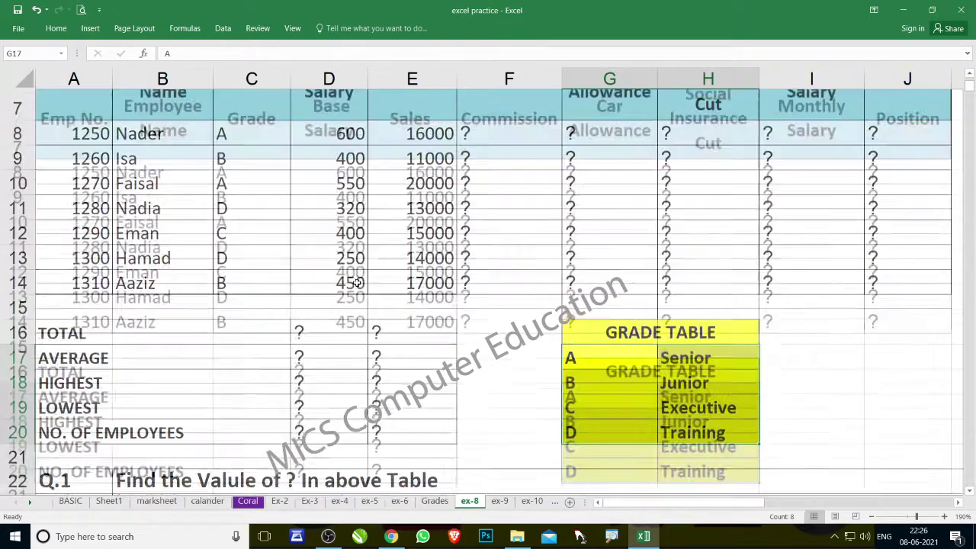
pyautogui.scroll(1, 356, 283)
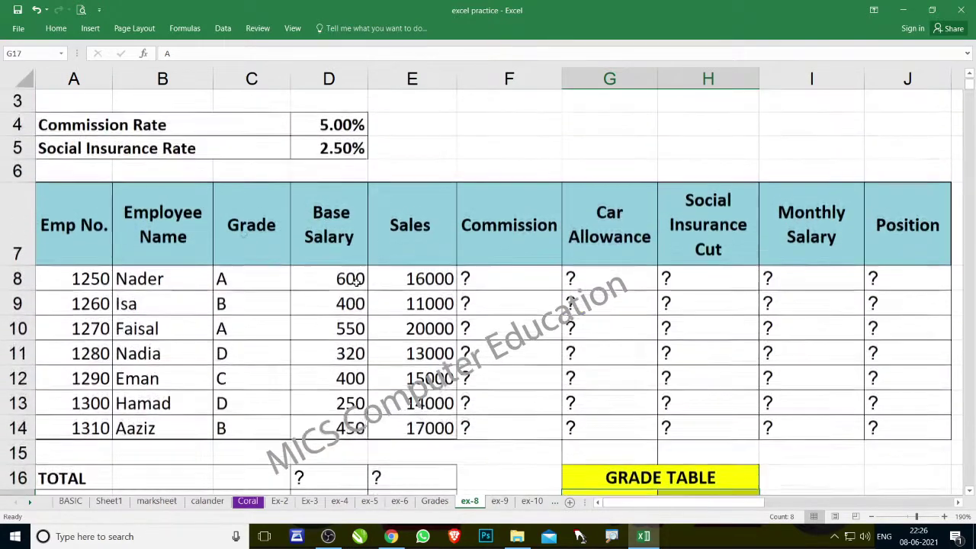
pyautogui.click(326, 128)
pyautogui.press('Down')
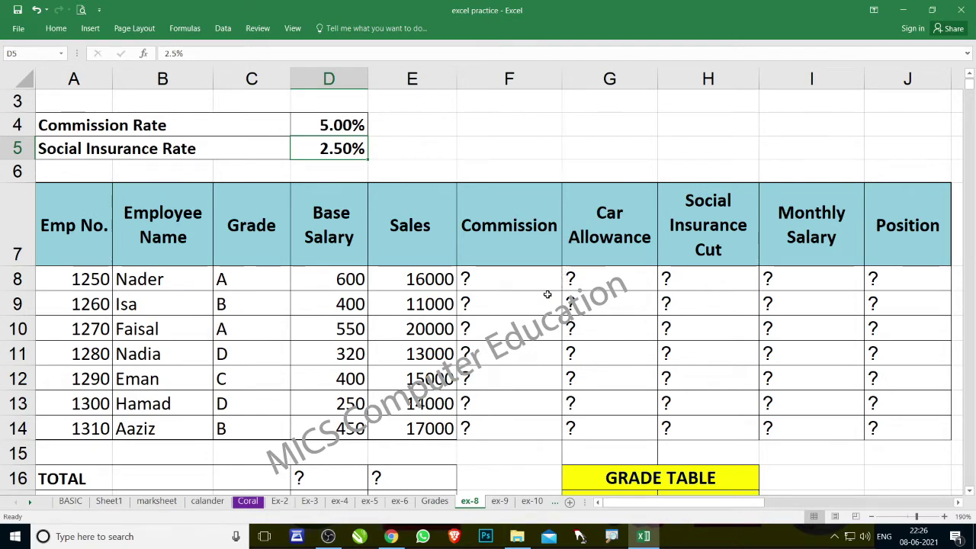
pyautogui.scroll(-2, 538, 298)
pyautogui.scroll(-1, 538, 298)
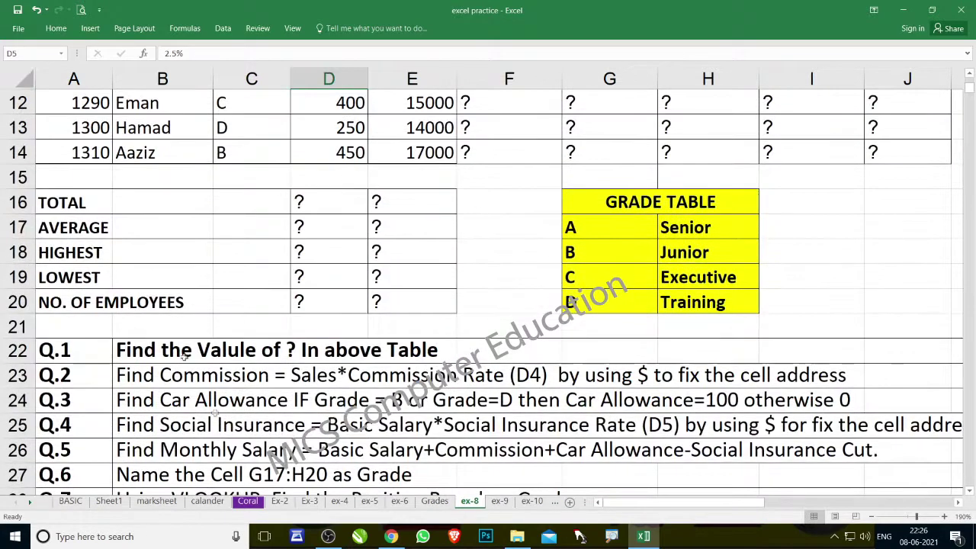
pyautogui.scroll(-1, 183, 356)
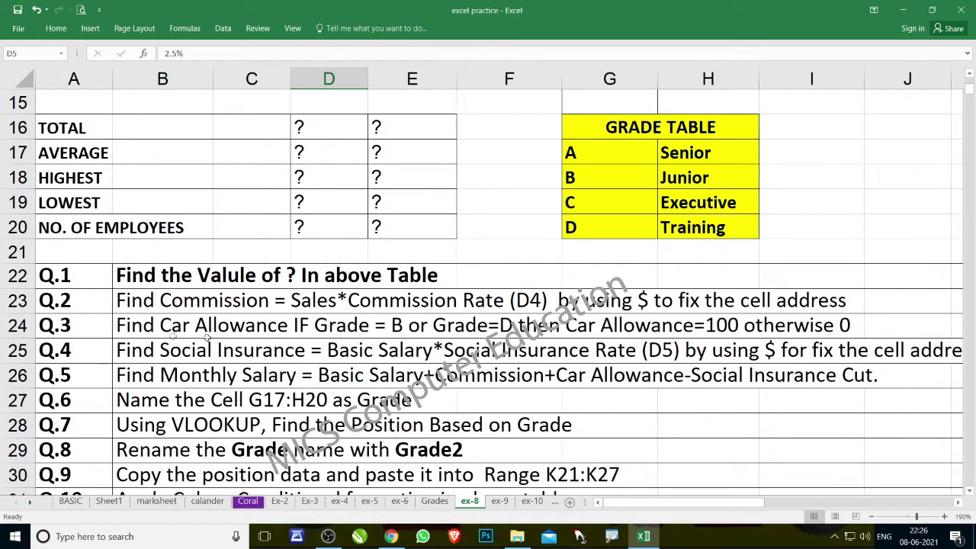
pyautogui.click(130, 304)
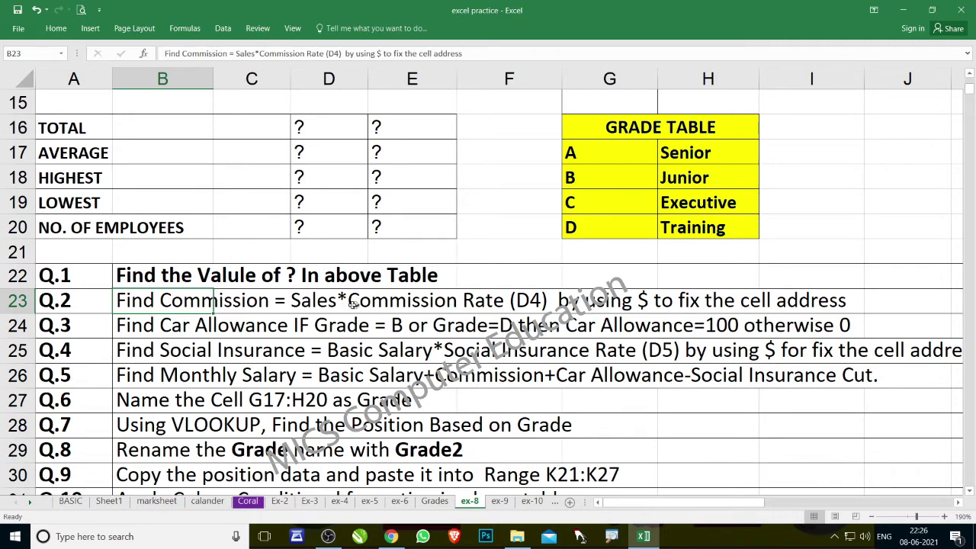
pyautogui.scroll(3, 398, 309)
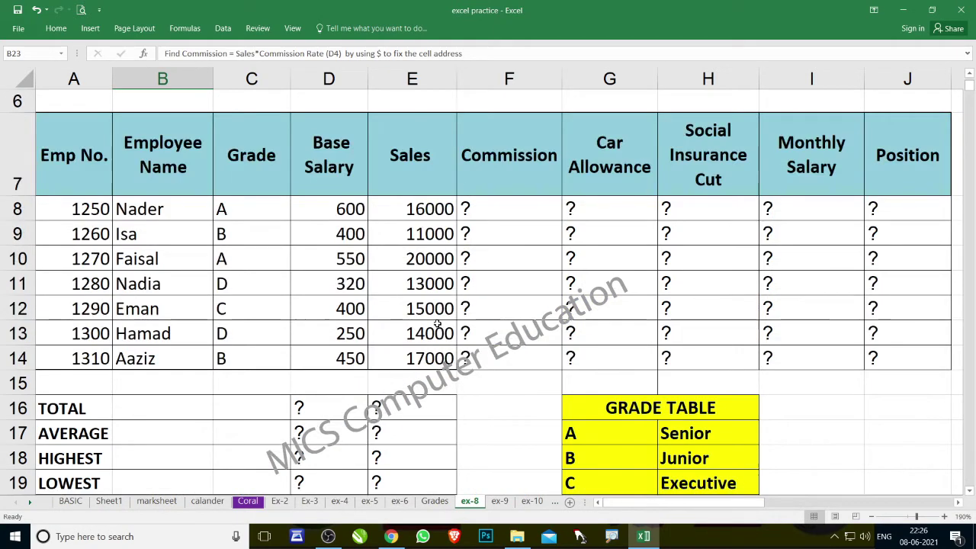
pyautogui.scroll(1, 457, 297)
# Point out the Sales value in E8 and the Commission Rate in D4 for F8's commission.
pyautogui.click(513, 280)
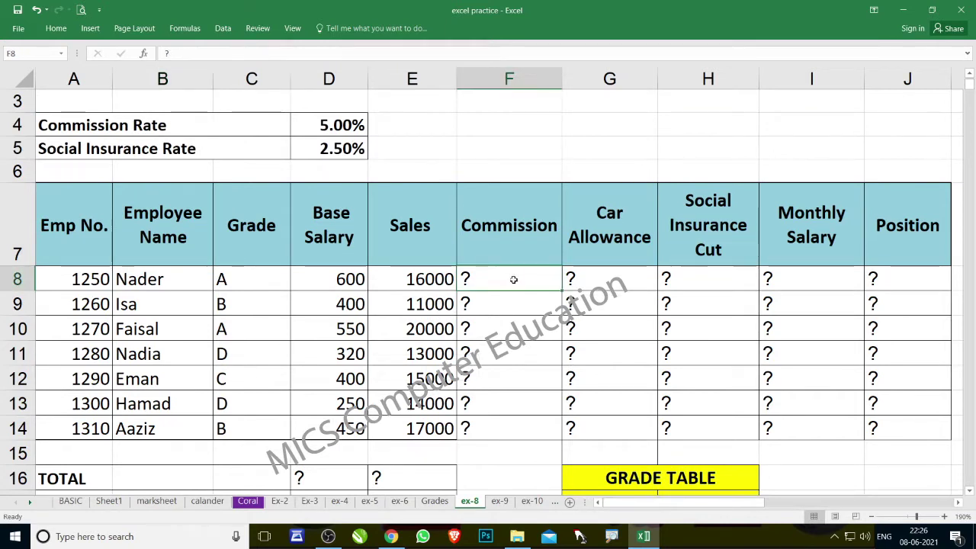
pyautogui.click(406, 277)
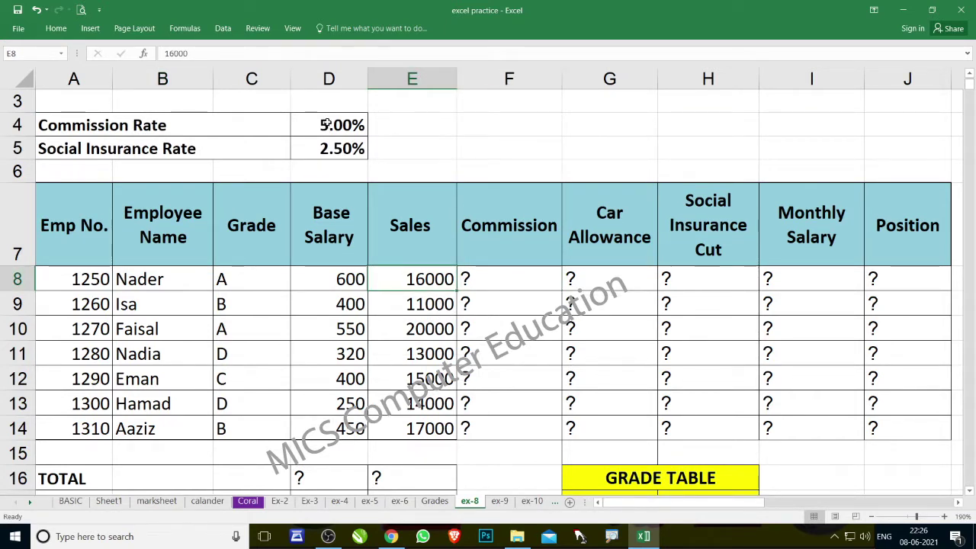
pyautogui.click(325, 124)
pyautogui.click(403, 279)
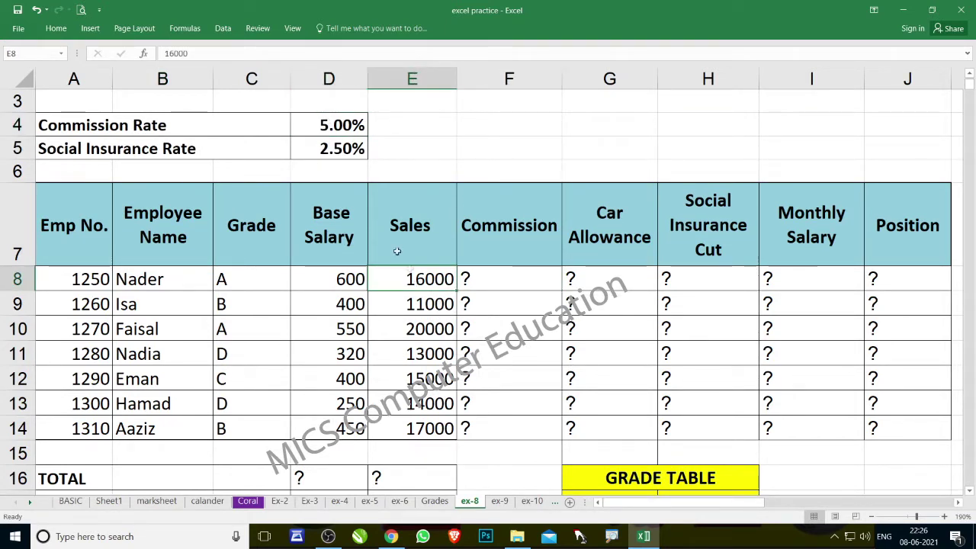
pyautogui.click(334, 122)
pyautogui.click(518, 283)
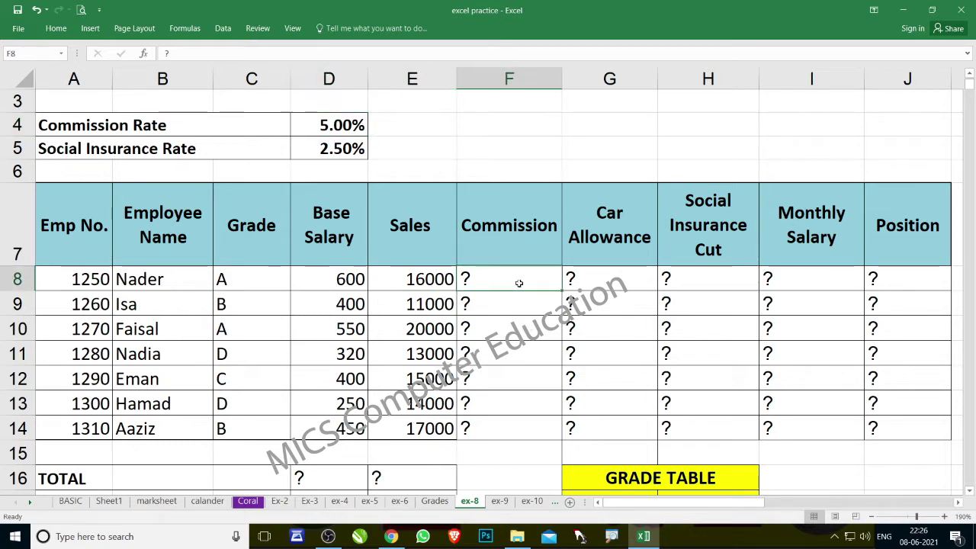
# Enter =E8*D4 in F8 for 800 and copy it down to F14.
pyautogui.write('=')
pyautogui.click(440, 279)
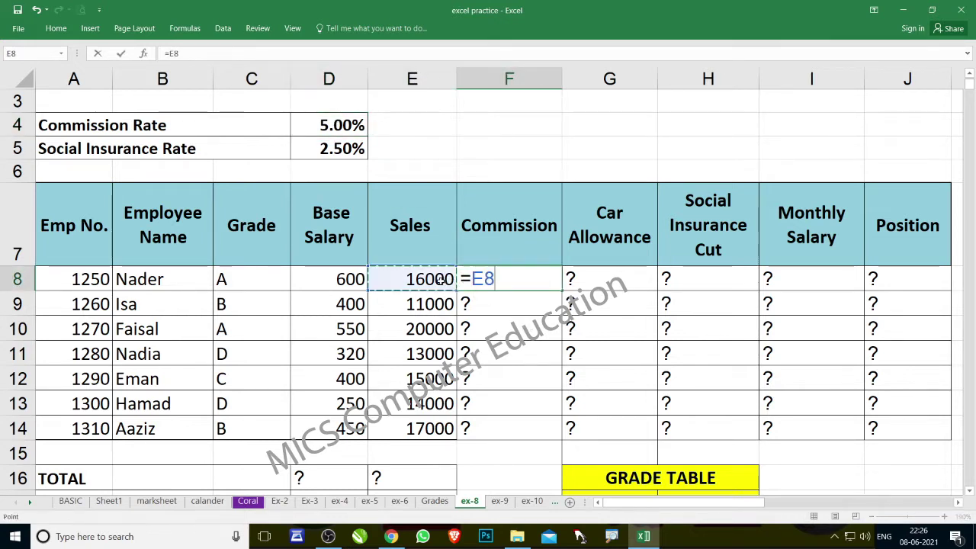
pyautogui.write('*')
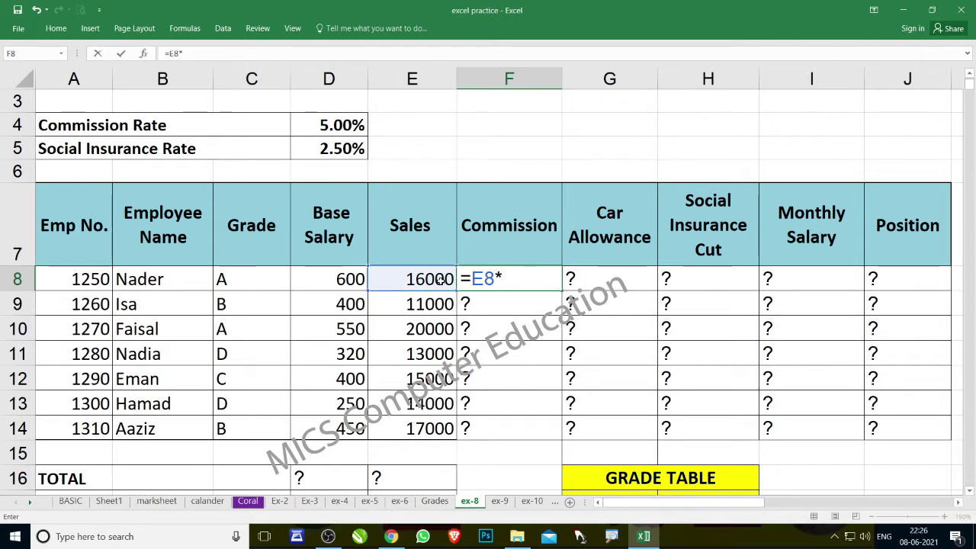
pyautogui.click(340, 124)
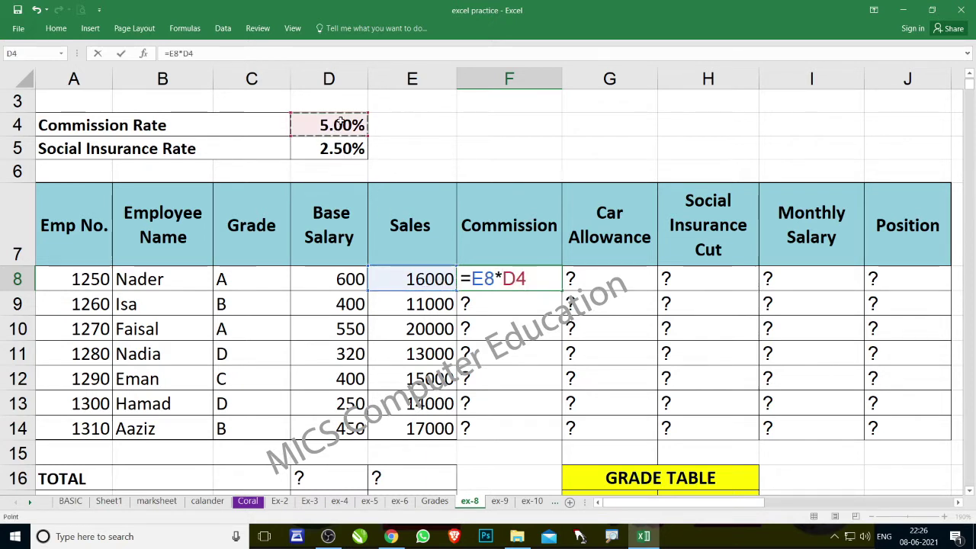
pyautogui.press('Return')
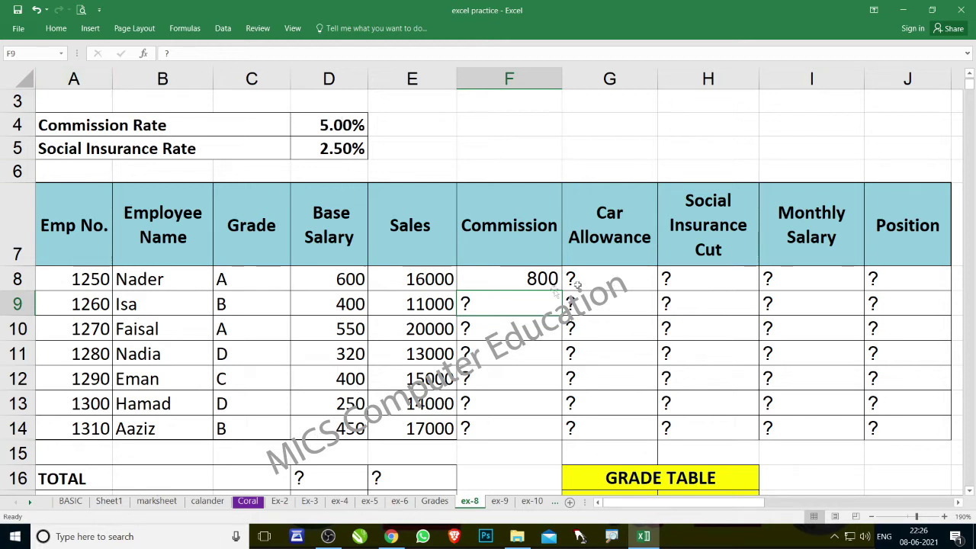
pyautogui.click(534, 284)
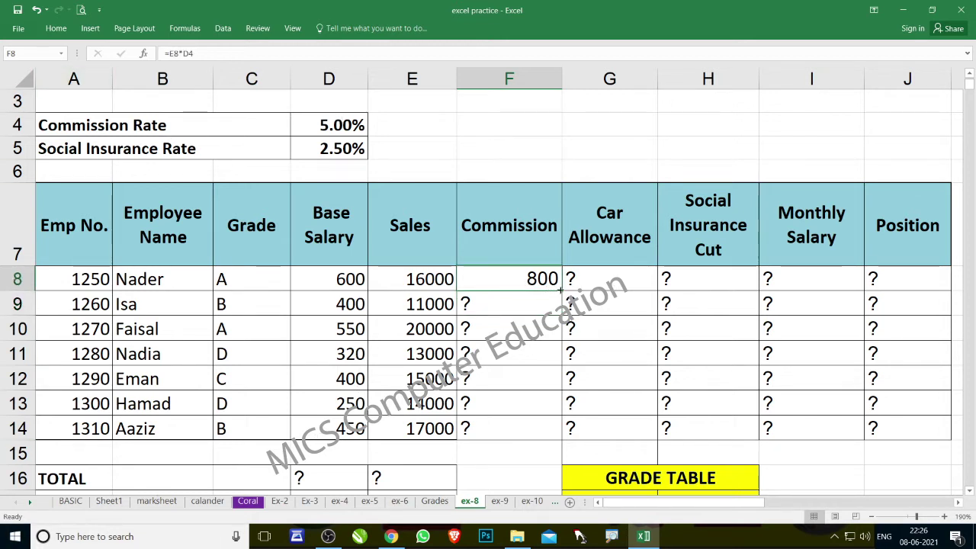
pyautogui.moveTo(561, 290); pyautogui.dragTo(555, 434)
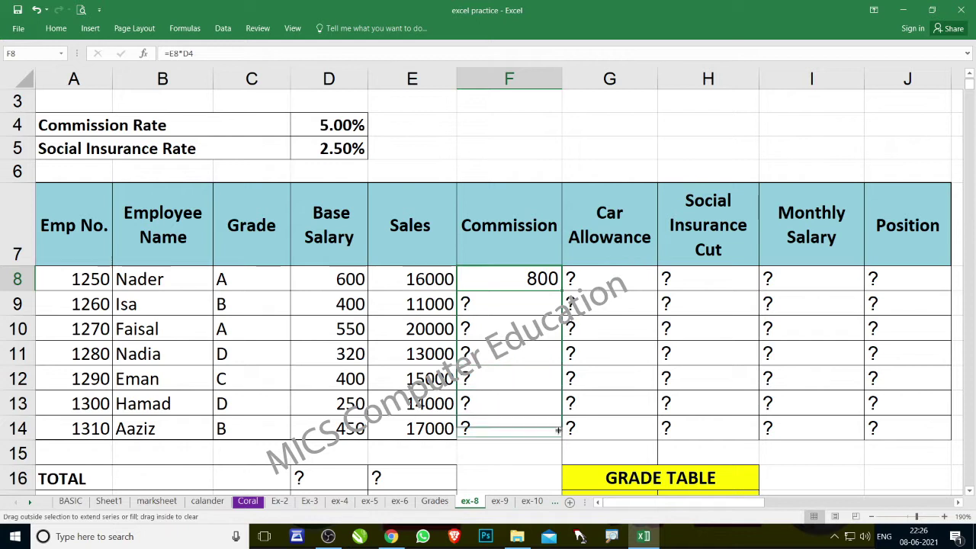
pyautogui.click(538, 299)
pyautogui.doubleClick(538, 304)
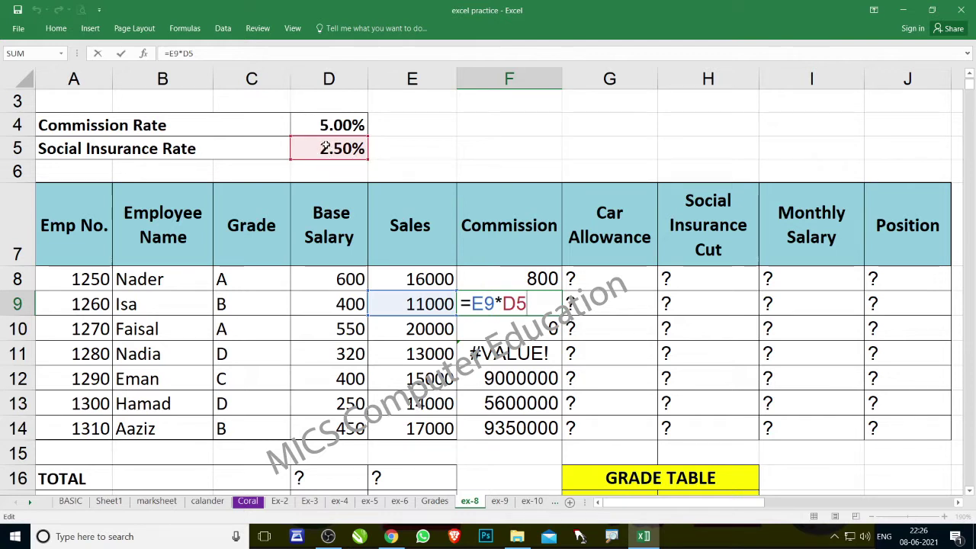
pyautogui.press('Return')
pyautogui.press('F2')
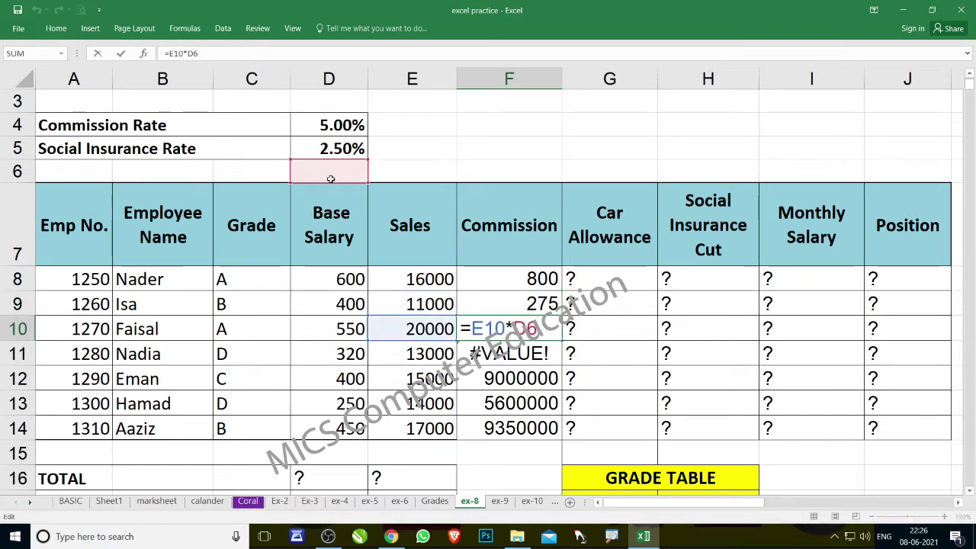
pyautogui.press('Return')
pyautogui.press('F2')
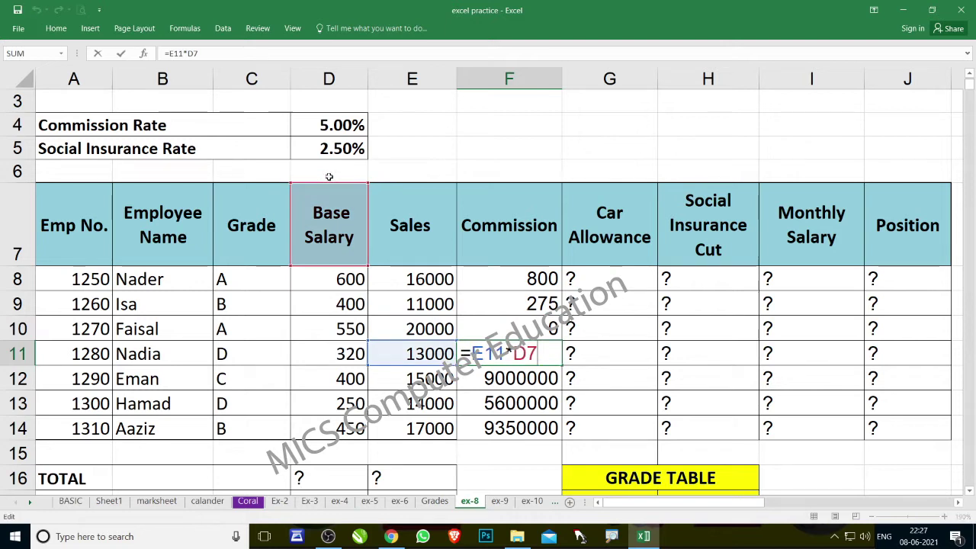
pyautogui.press('Return')
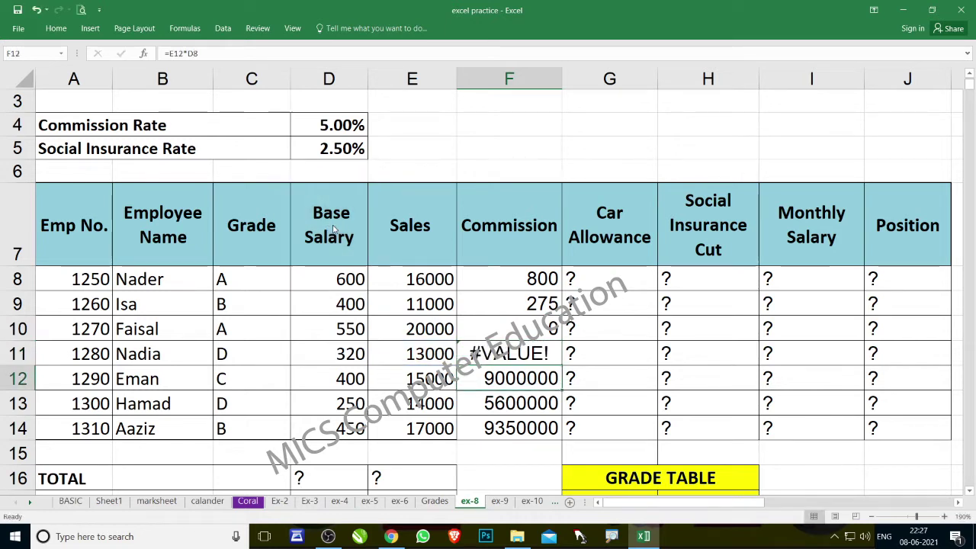
pyautogui.press('F2')
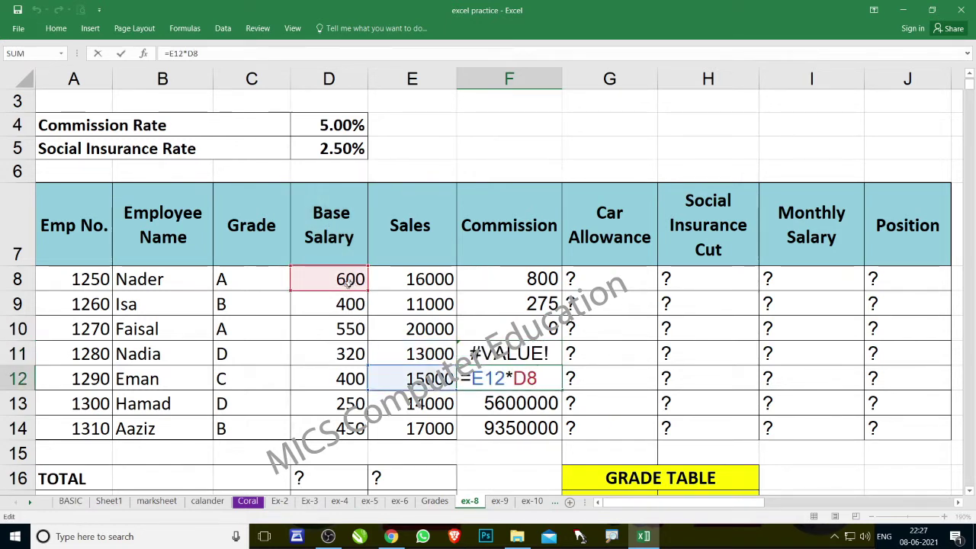
pyautogui.hotkey('ctrl', 'Return')
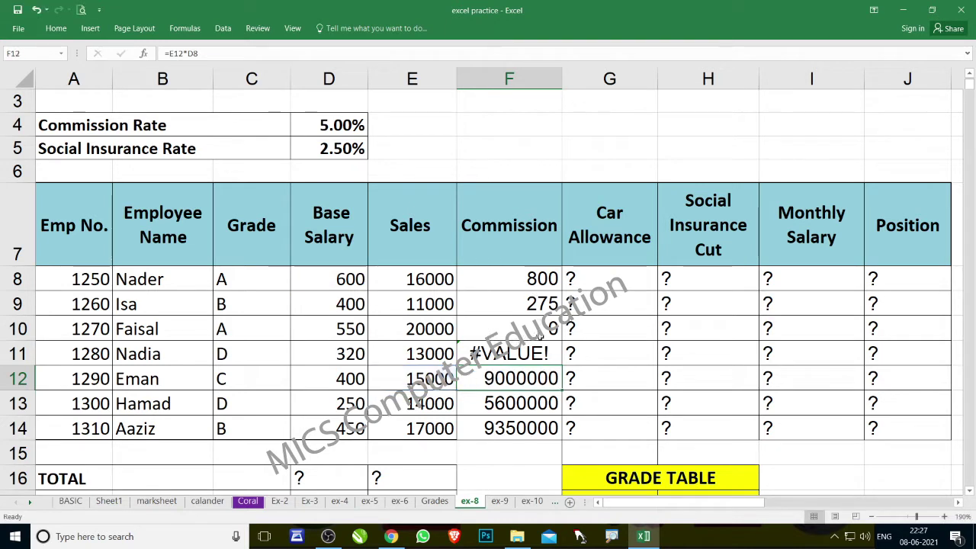
pyautogui.click(541, 279)
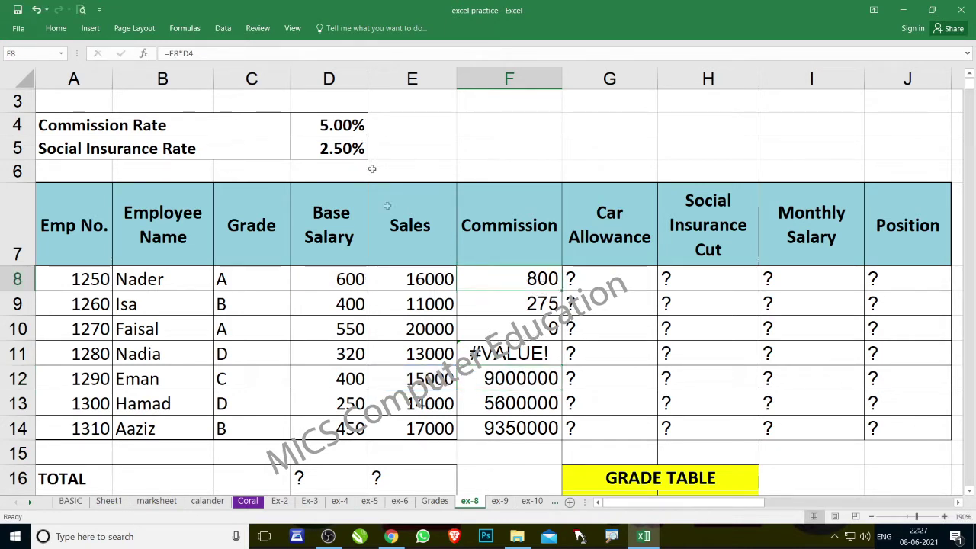
pyautogui.moveTo(421, 278); pyautogui.dragTo(422, 428)
pyautogui.moveTo(329, 125); pyautogui.dragTo(340, 239)
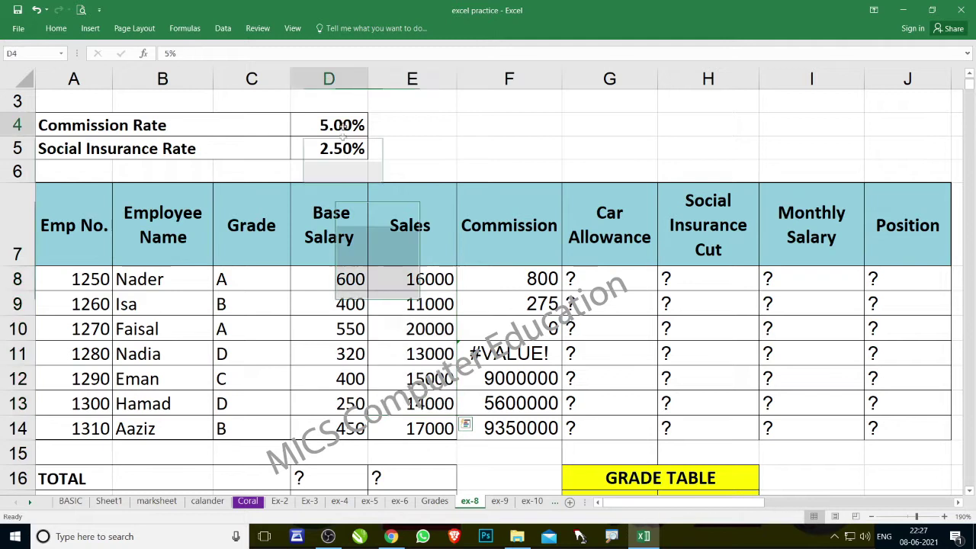
pyautogui.click(557, 281)
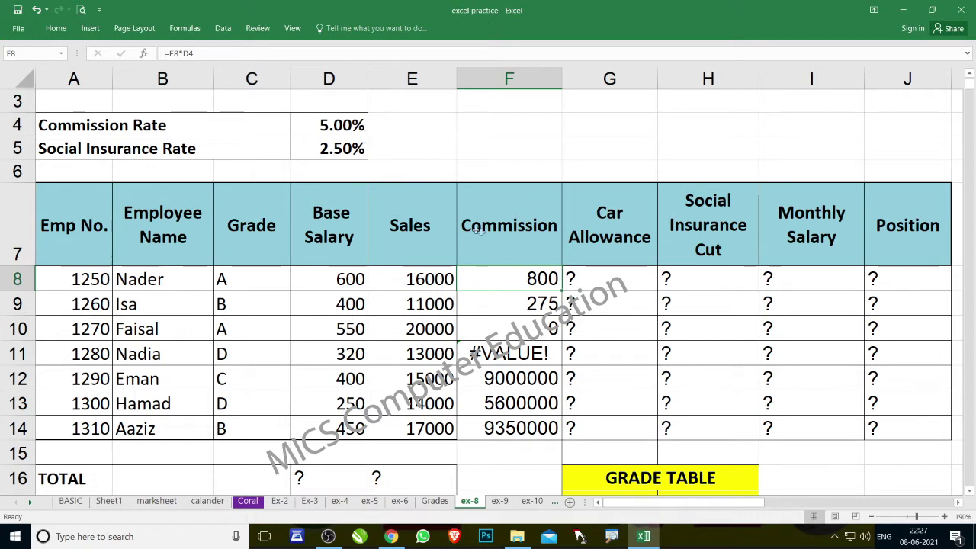
# Change F8's formula to =E8*5% and fill it down to row 14.
pyautogui.doubleClick(514, 274)
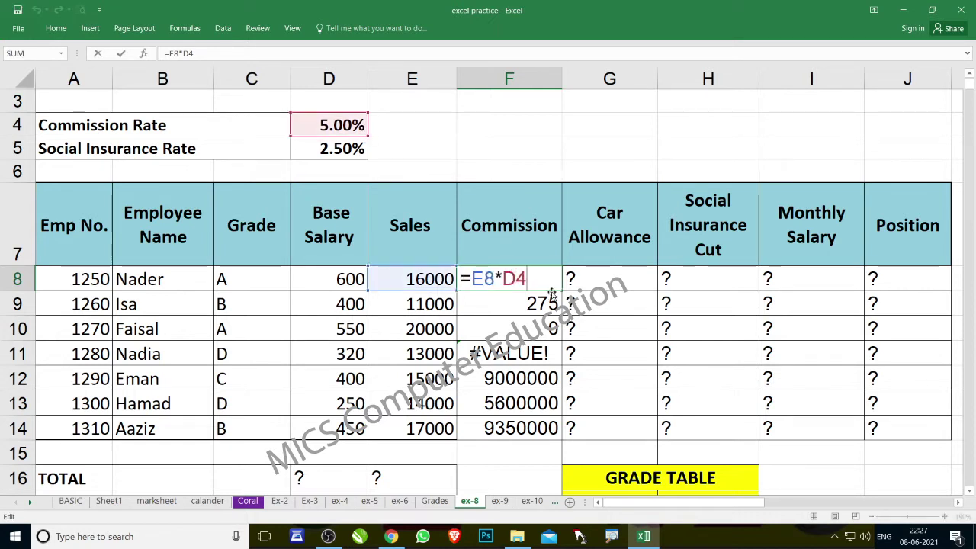
pyautogui.press('BackSpace')
pyautogui.press('BackSpace')
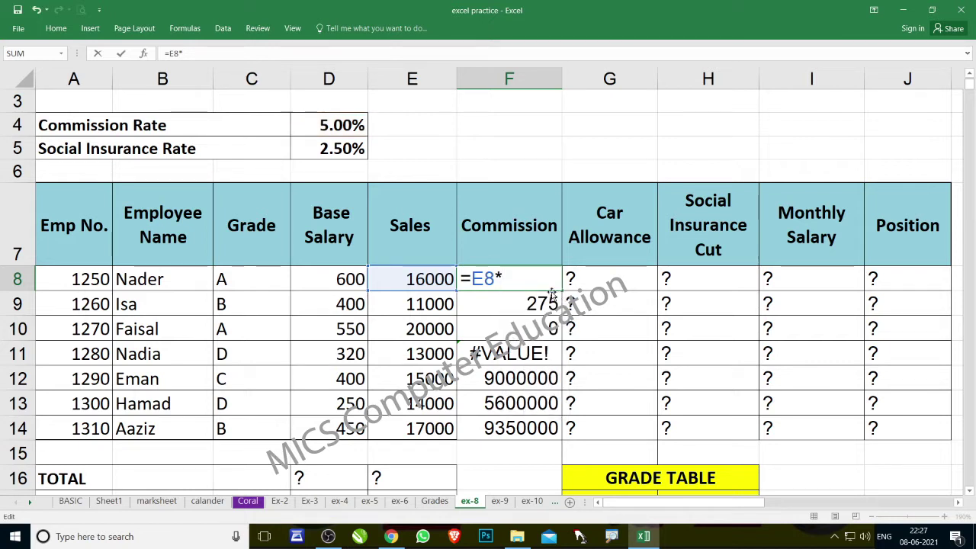
pyautogui.write('5%')
pyautogui.press('Return')
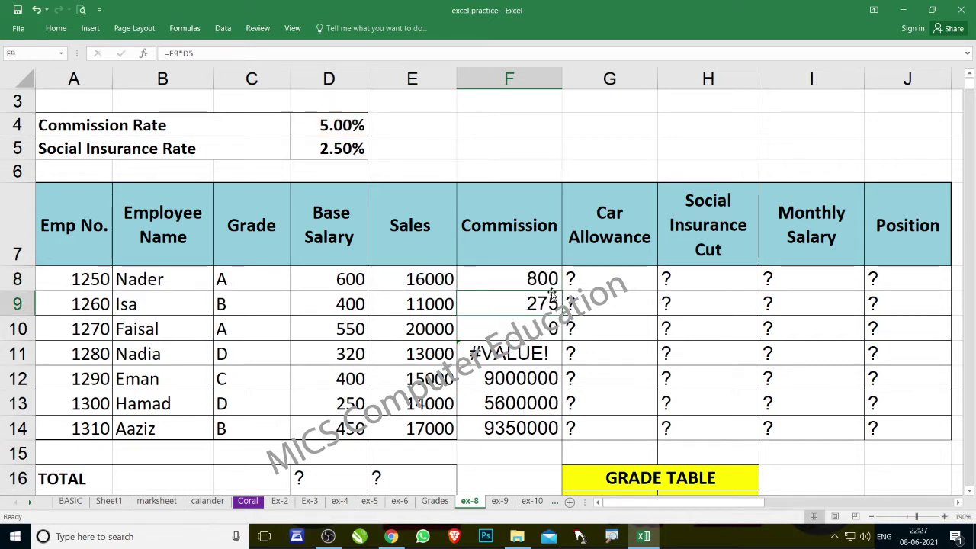
pyautogui.moveTo(552, 295); pyautogui.dragTo(547, 282)
pyautogui.moveTo(563, 290); pyautogui.dragTo(562, 436)
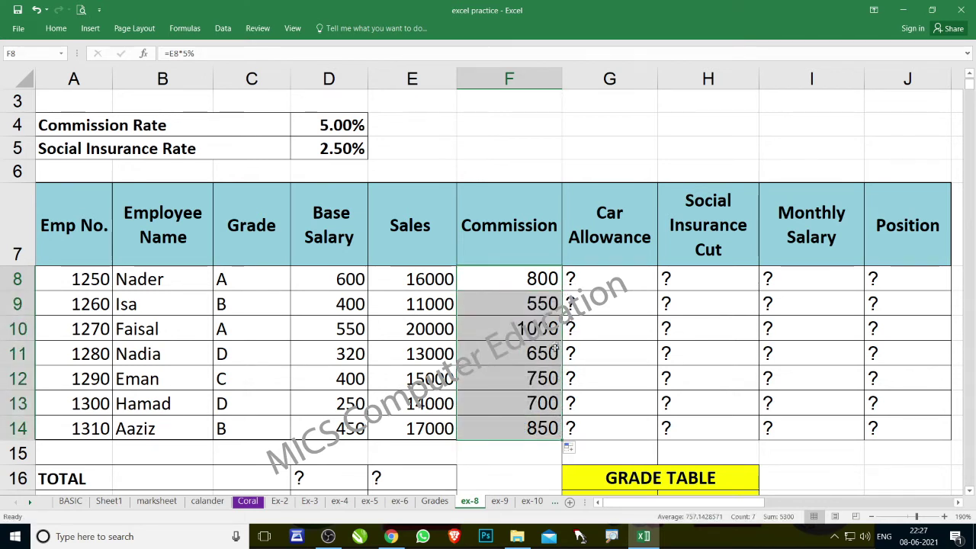
# Clear the commissions in F9:F14, keeping 800 in F8, and check the rate in D4.
pyautogui.click(582, 335)
pyautogui.moveTo(547, 307); pyautogui.dragTo(541, 425)
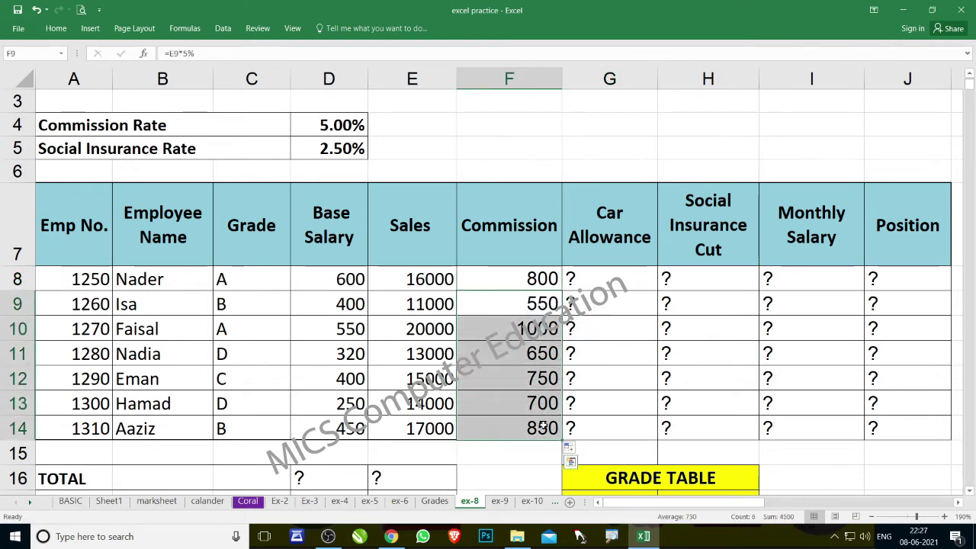
pyautogui.press('Delete')
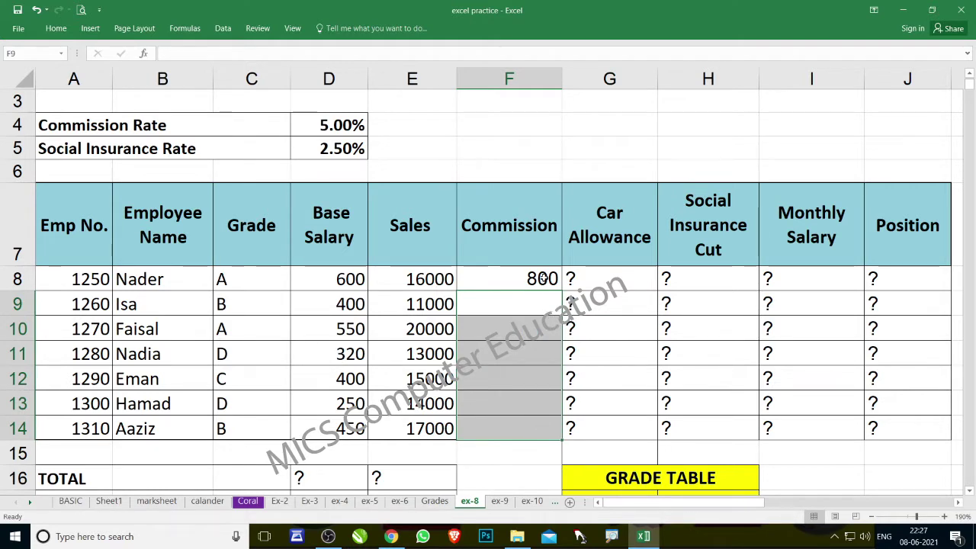
pyautogui.click(546, 276)
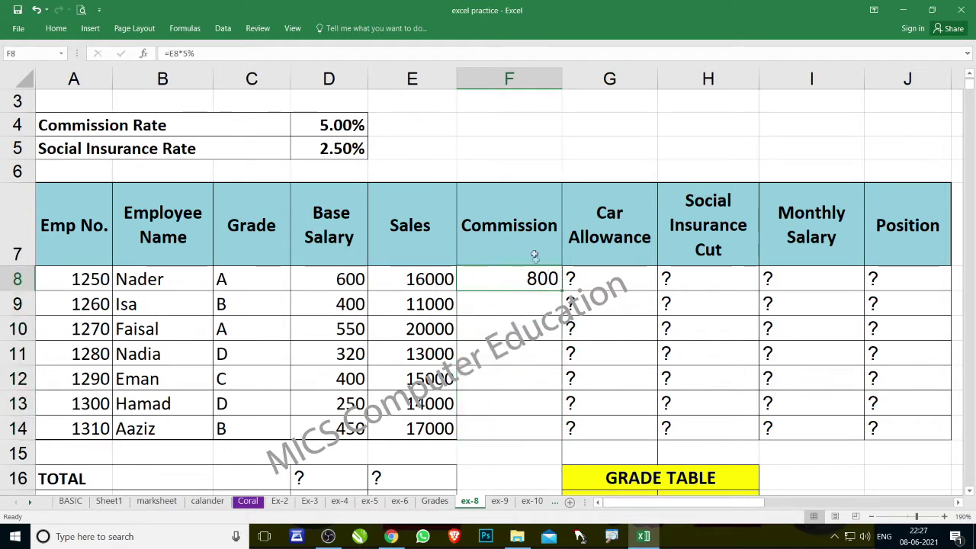
pyautogui.click(321, 126)
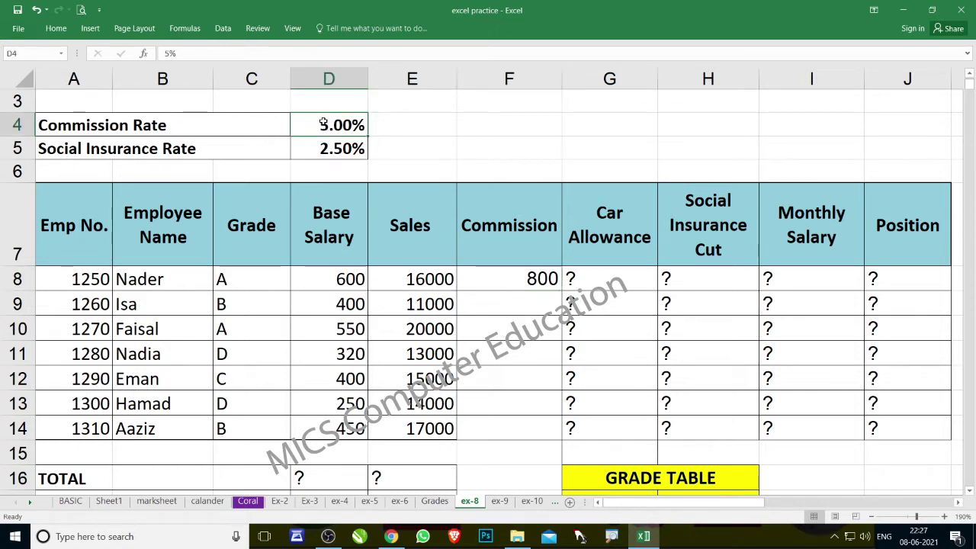
# Replace the 5% in F8 with an absolute $D$4 reference and confirm.
pyautogui.click(534, 282)
pyautogui.doubleClick(534, 281)
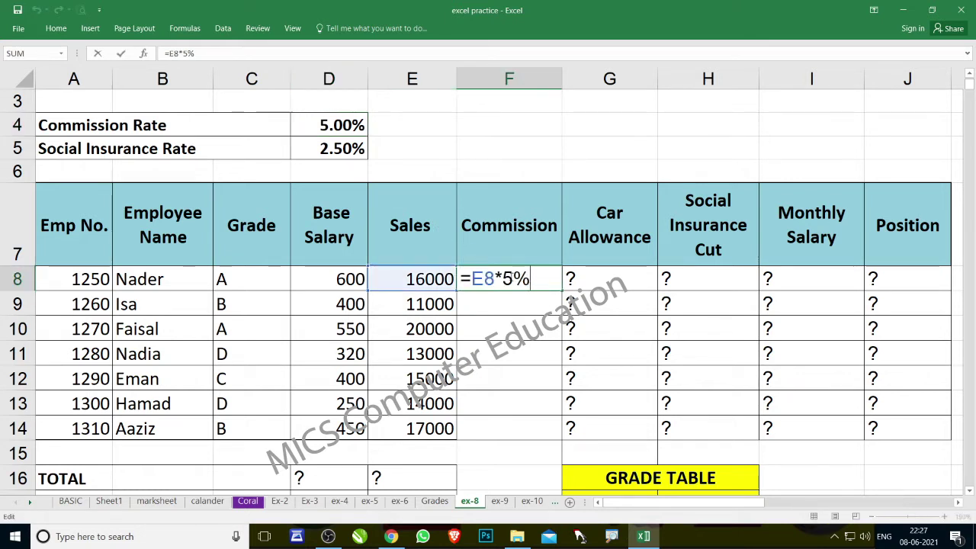
pyautogui.moveTo(531, 279); pyautogui.dragTo(513, 279)
pyautogui.press('BackSpace')
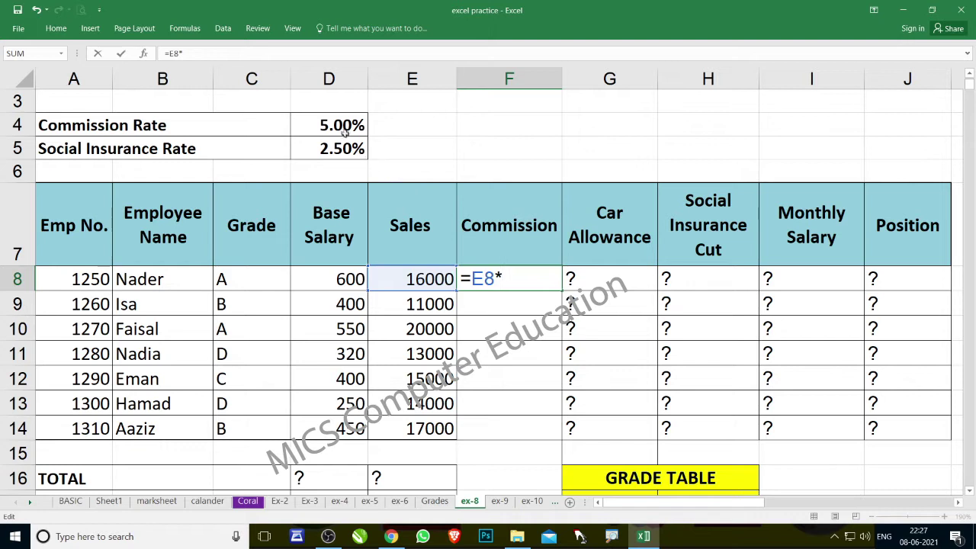
pyautogui.click(344, 132)
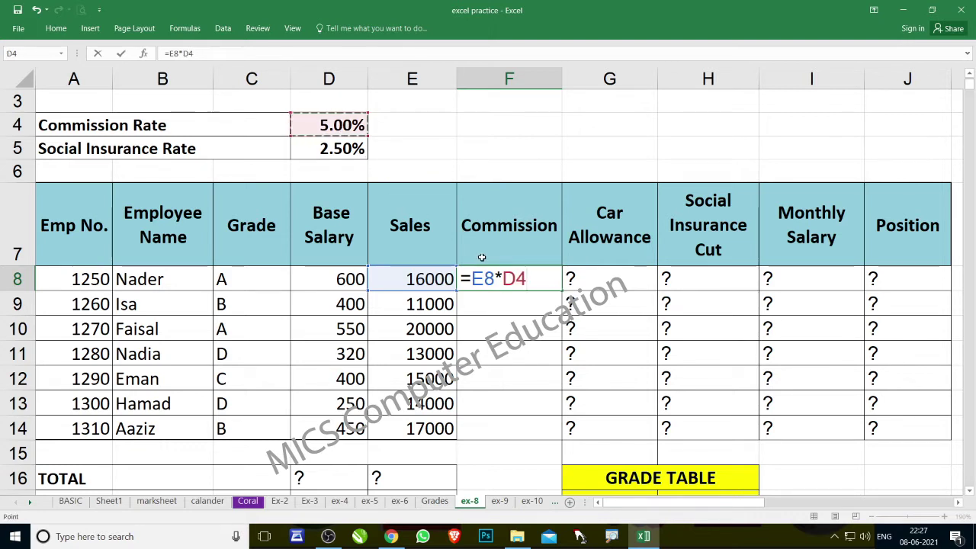
pyautogui.click(489, 287)
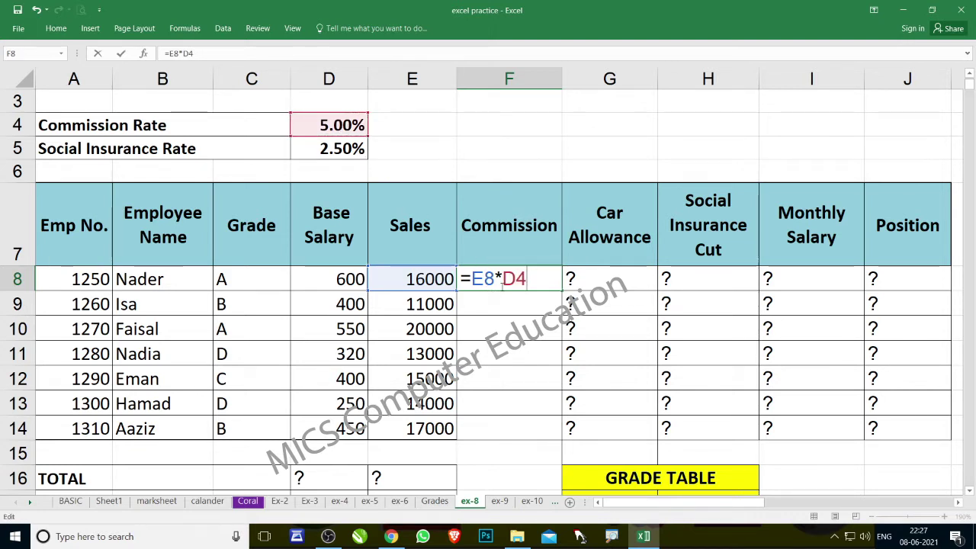
pyautogui.press('F4')
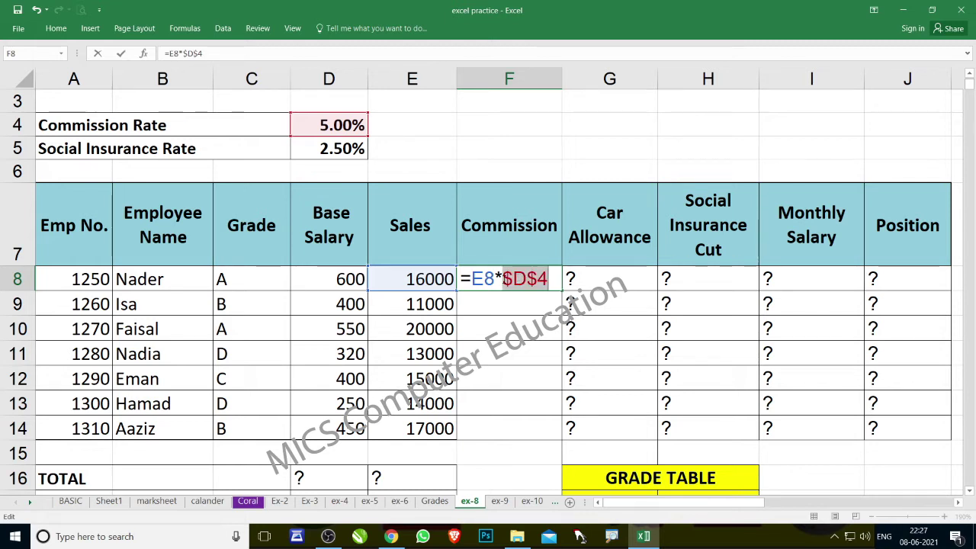
pyautogui.click(502, 279)
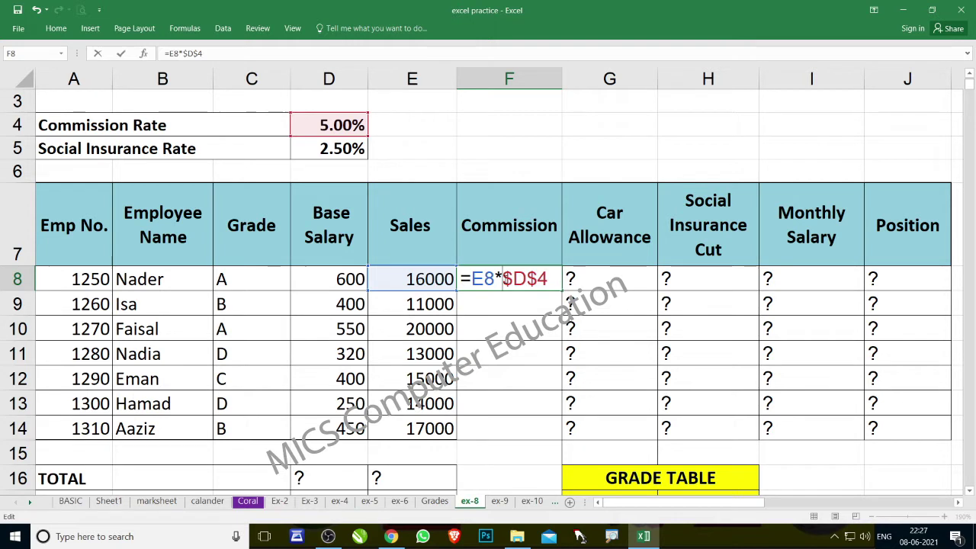
pyautogui.hotkey('shift', 'Right')
pyautogui.hotkey('shift', 'Right')
pyautogui.hotkey('shift', 'Right')
pyautogui.hotkey('shift', 'Right')
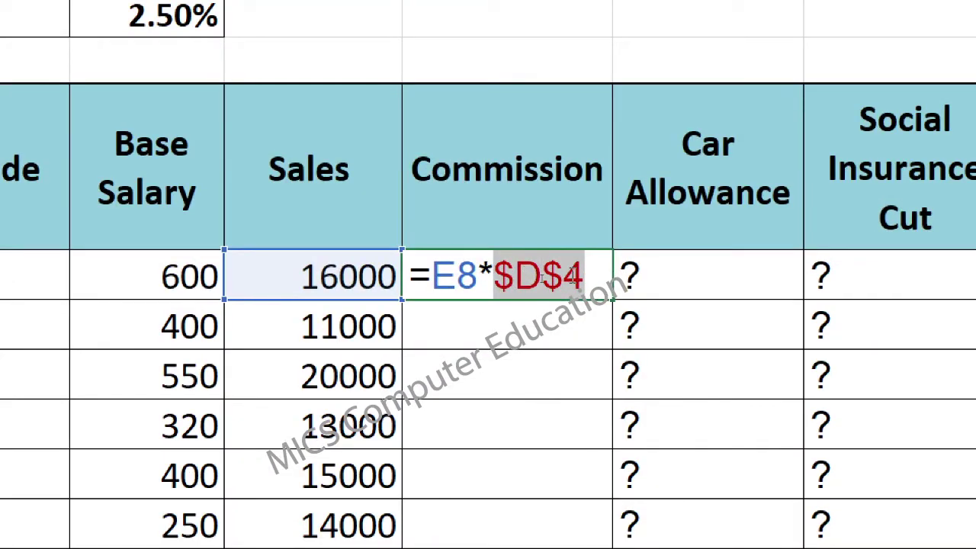
pyautogui.hotkey('ctrl', 'Return')
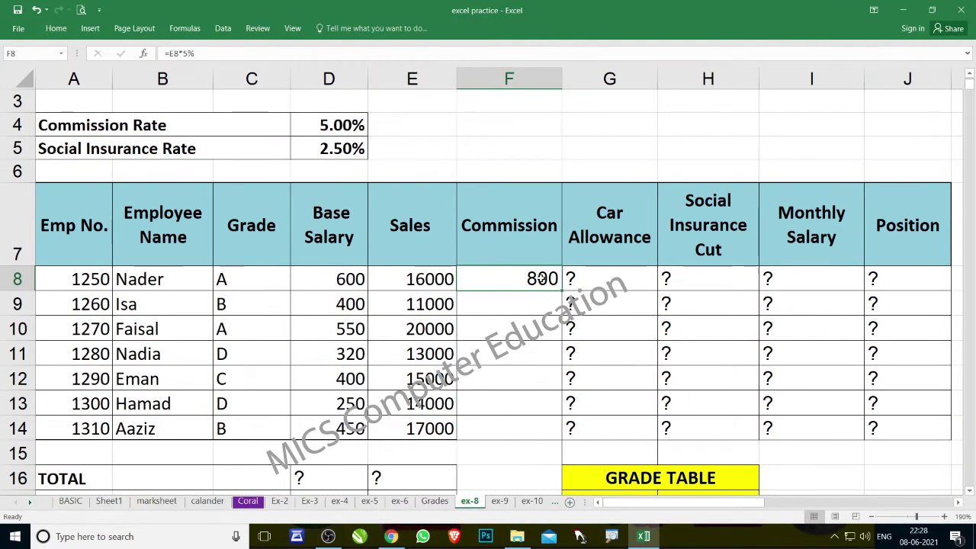
# Re-edit F8 so it reads =E8*$D$4, still giving 800.
pyautogui.doubleClick(541, 279)
pyautogui.moveTo(501, 279); pyautogui.dragTo(531, 278)
pyautogui.press('BackSpace')
pyautogui.click(346, 125)
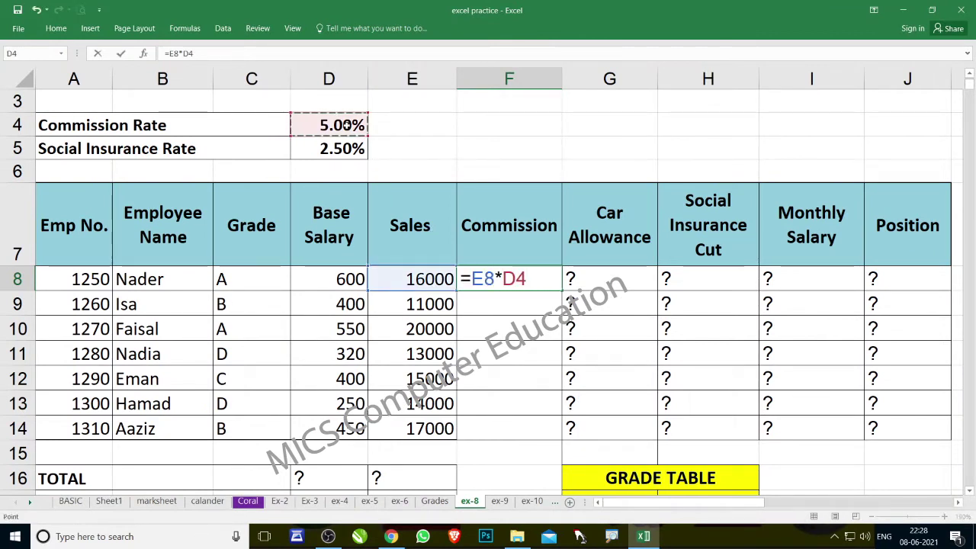
pyautogui.press('F4')
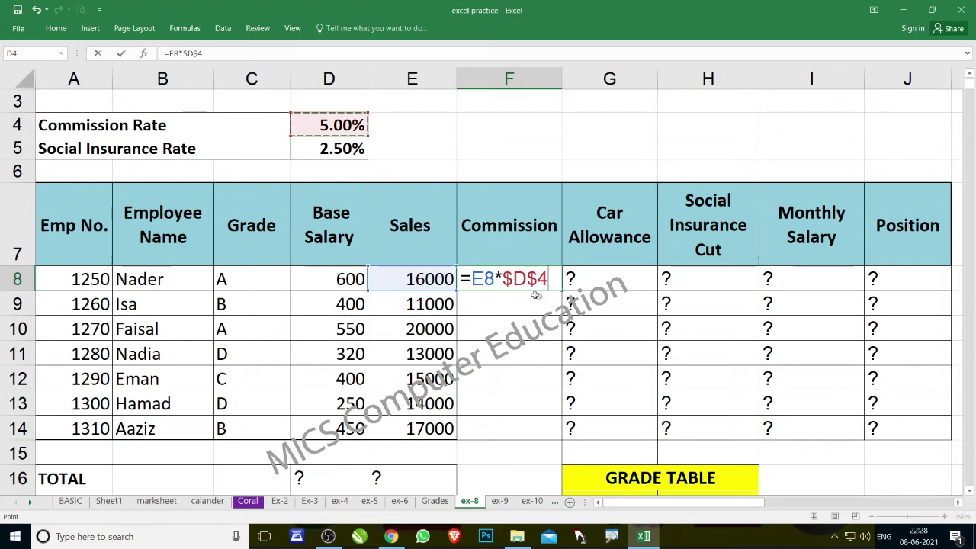
pyautogui.press('Return')
# Fill F8's fixed-rate formula down to F14 and check the copied =E*$D$4 formulas.
pyautogui.click(542, 280)
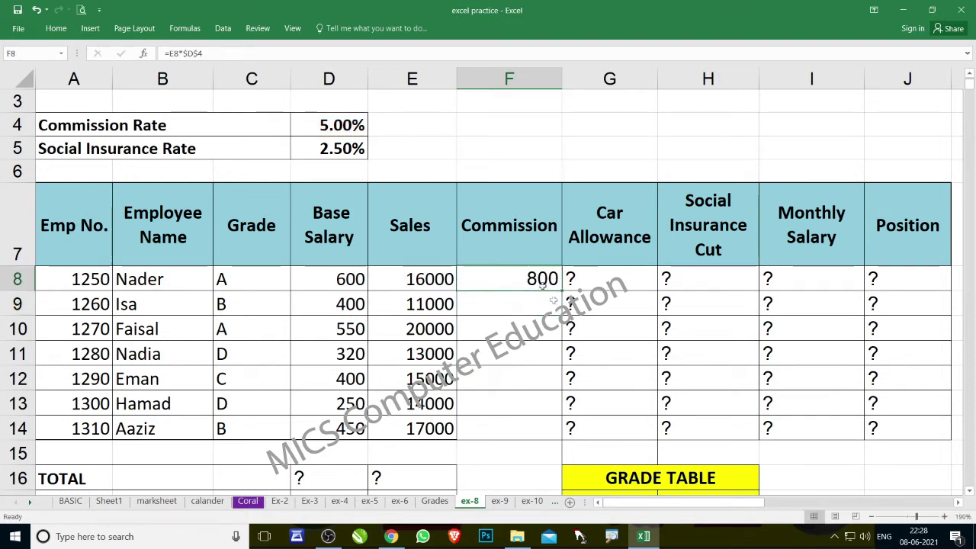
pyautogui.moveTo(560, 290); pyautogui.dragTo(533, 428)
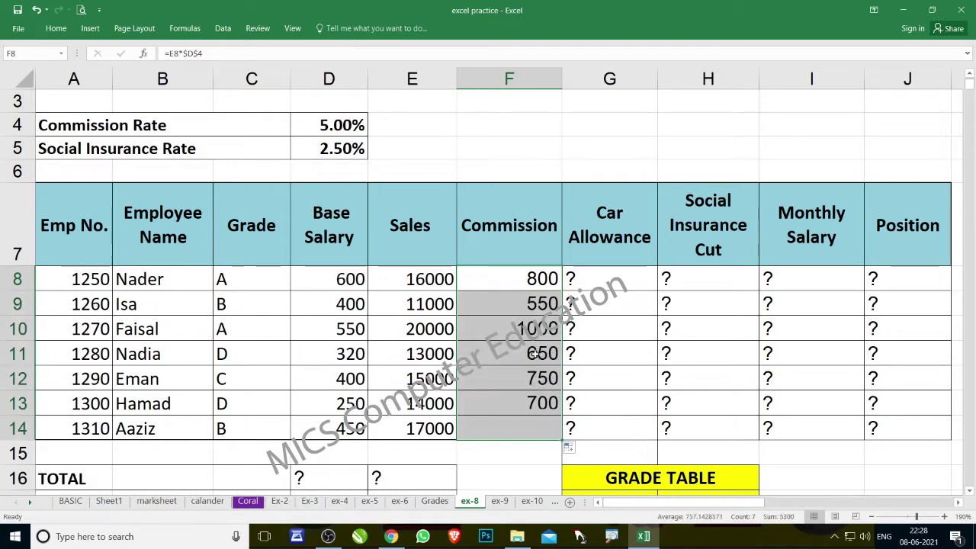
pyautogui.click(509, 304)
pyautogui.press('F2')
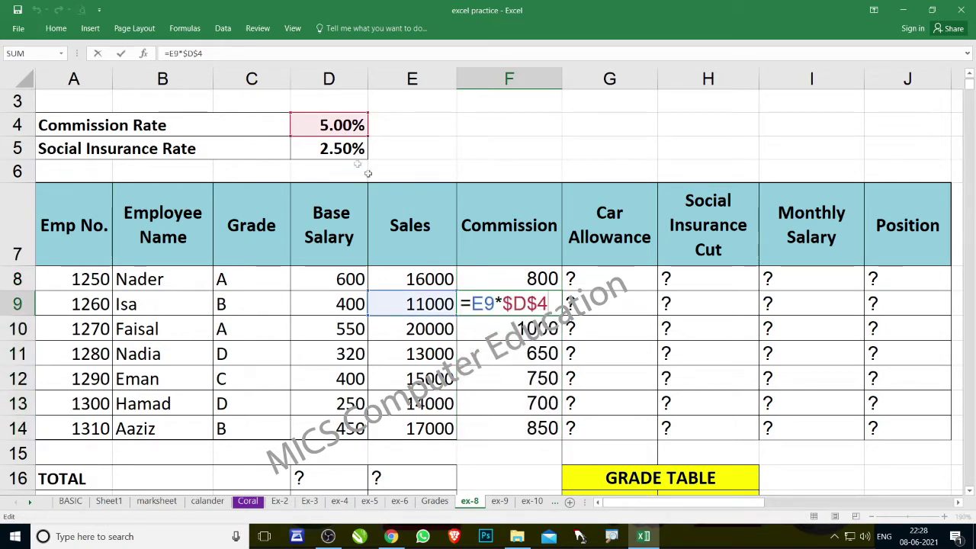
pyautogui.doubleClick(509, 328)
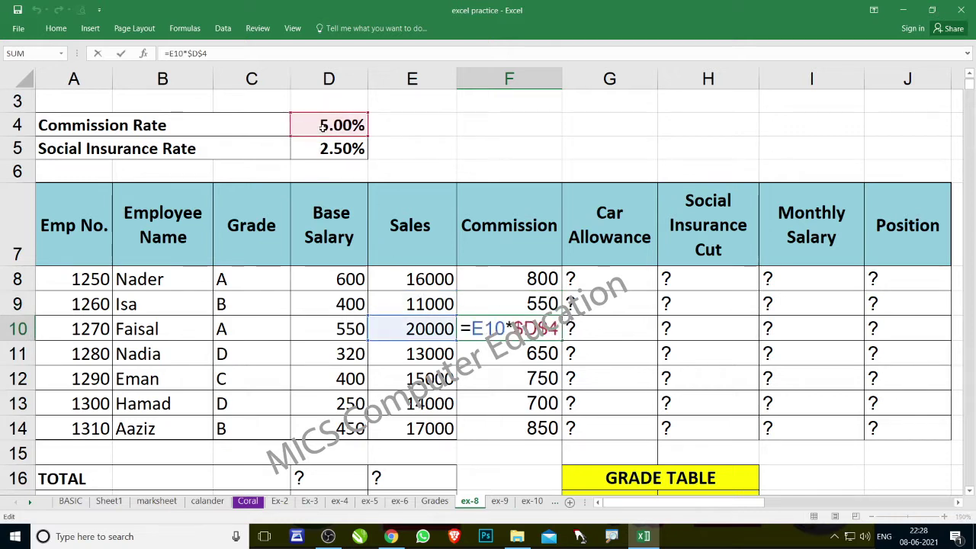
pyautogui.press('Return')
pyautogui.press('F2')
pyautogui.press('Return')
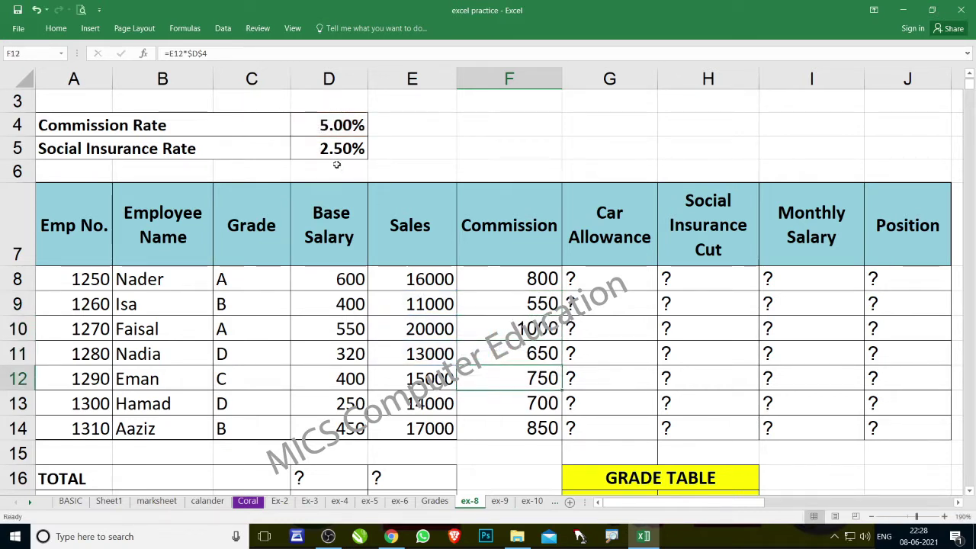
pyautogui.press('F2')
pyautogui.press('Return')
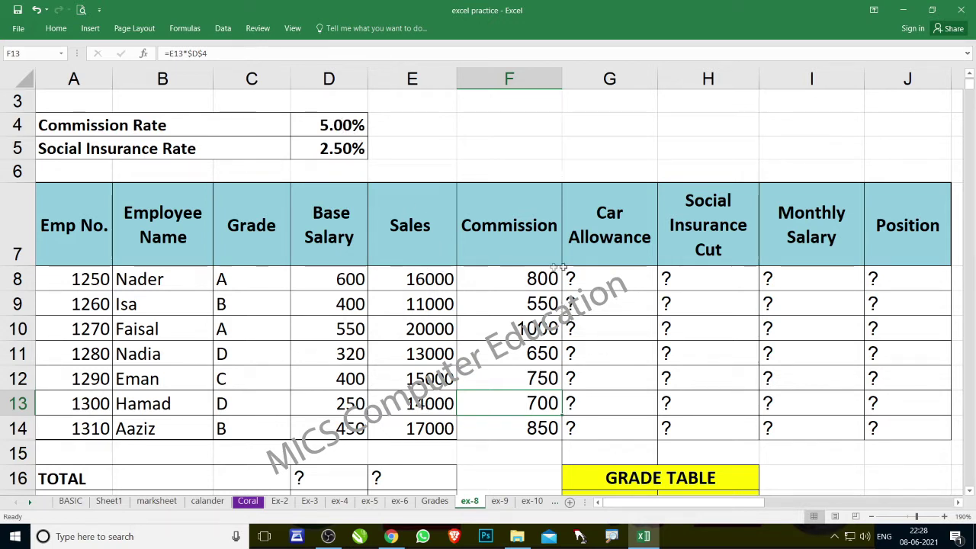
# Scroll down and back to review the Commission column: 800, 550, 1000, 650, 750, 700, 850.
pyautogui.scroll(-3, 482, 366)
pyautogui.scroll(-1, 483, 367)
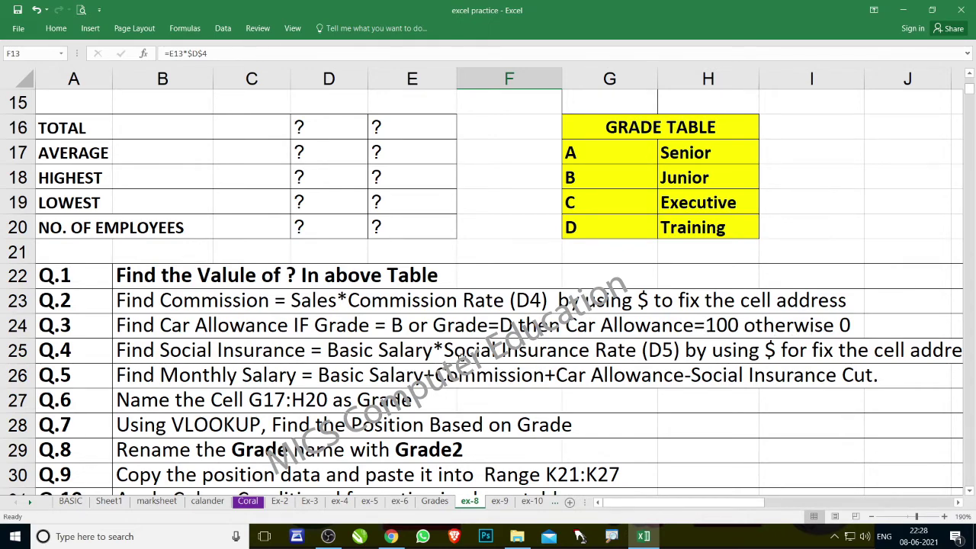
pyautogui.scroll(1, 461, 356)
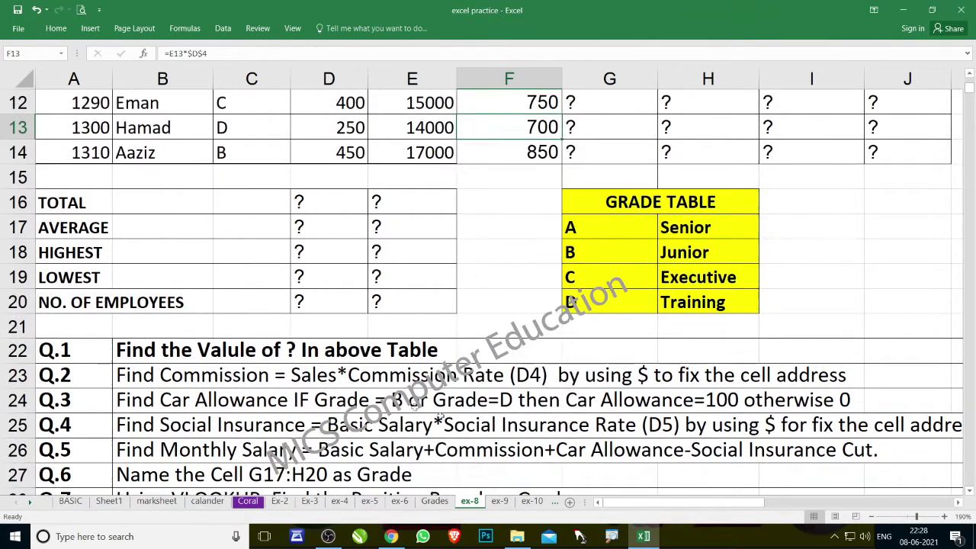
pyautogui.scroll(1, 545, 400)
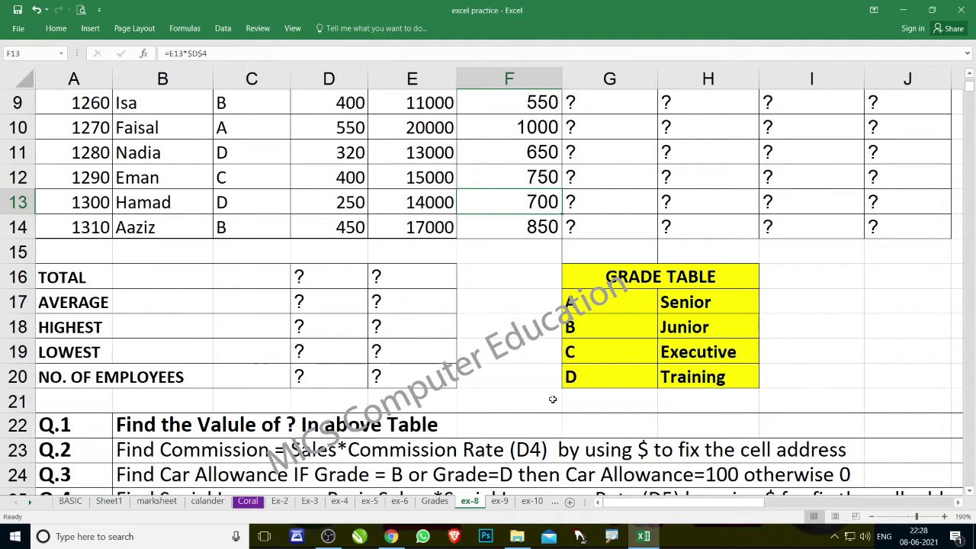
pyautogui.scroll(1, 274, 333)
# Draft =IF(C8="B",C8="D",100,0) in the Car Allowance cell G8.
pyautogui.moveTo(272, 207); pyautogui.dragTo(255, 354)
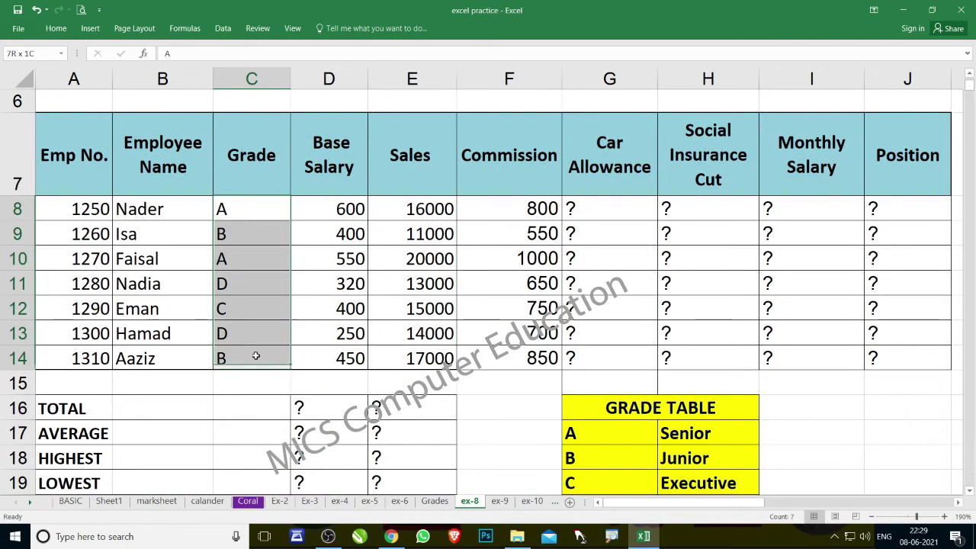
pyautogui.click(618, 207)
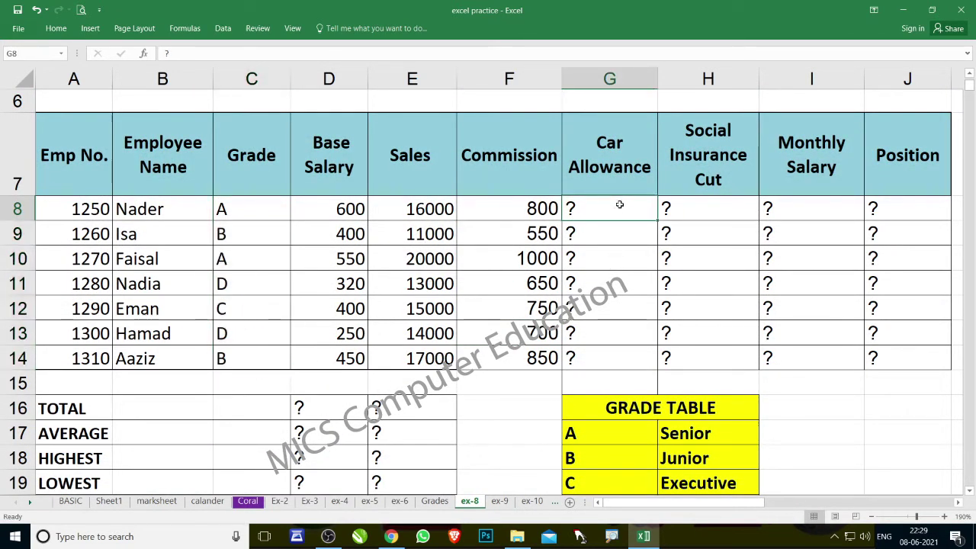
pyautogui.write('=')
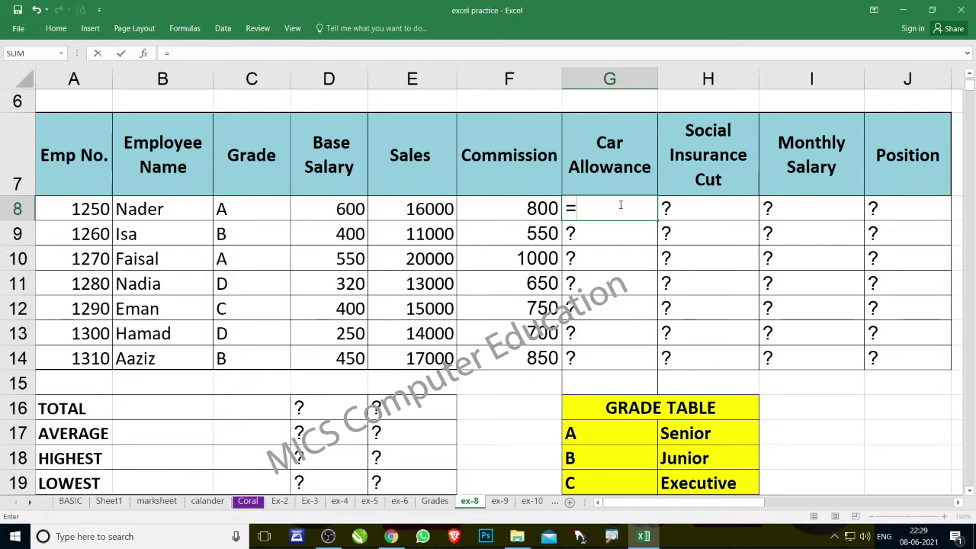
pyautogui.write('if')
pyautogui.press('Tab')
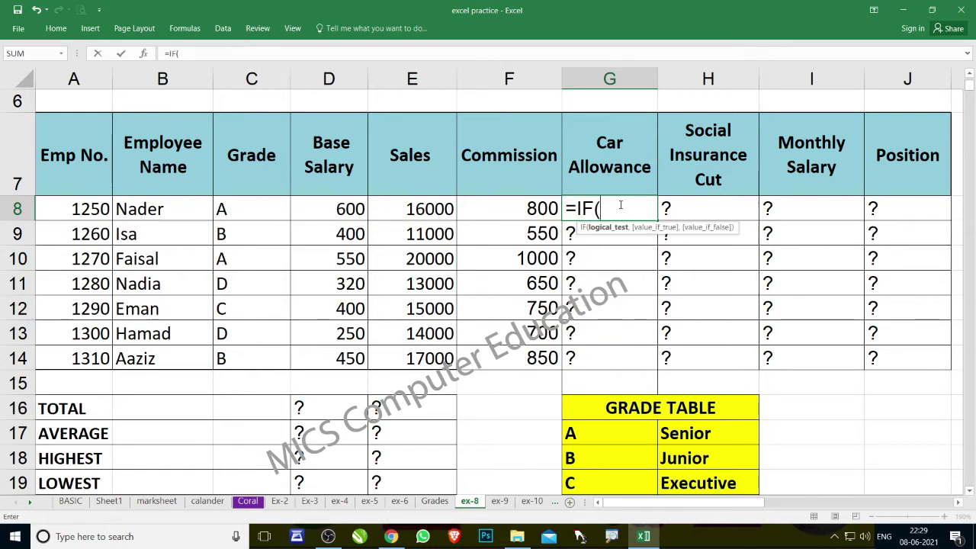
pyautogui.click(259, 213)
pyautogui.write('="B",')
pyautogui.click(259, 213)
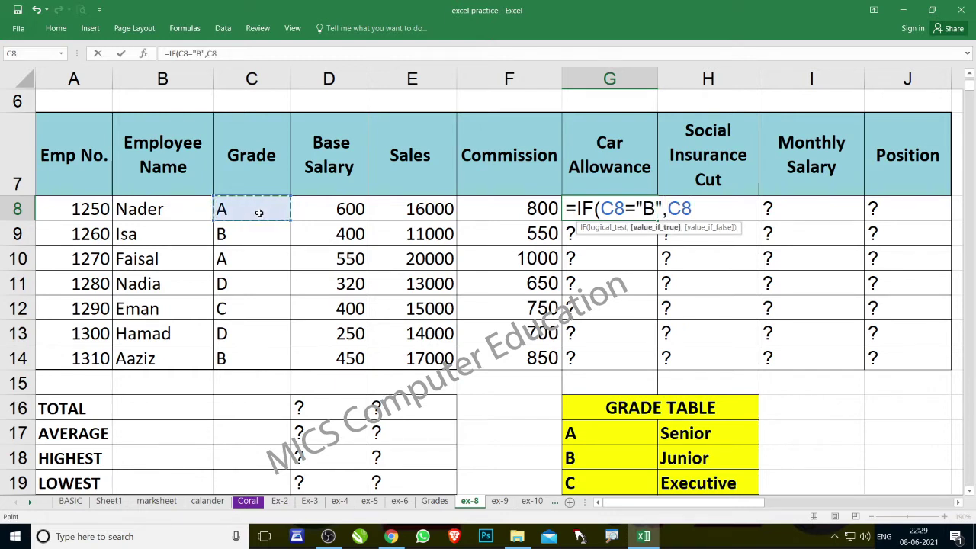
pyautogui.write('="D')
pyautogui.write('",100,0')
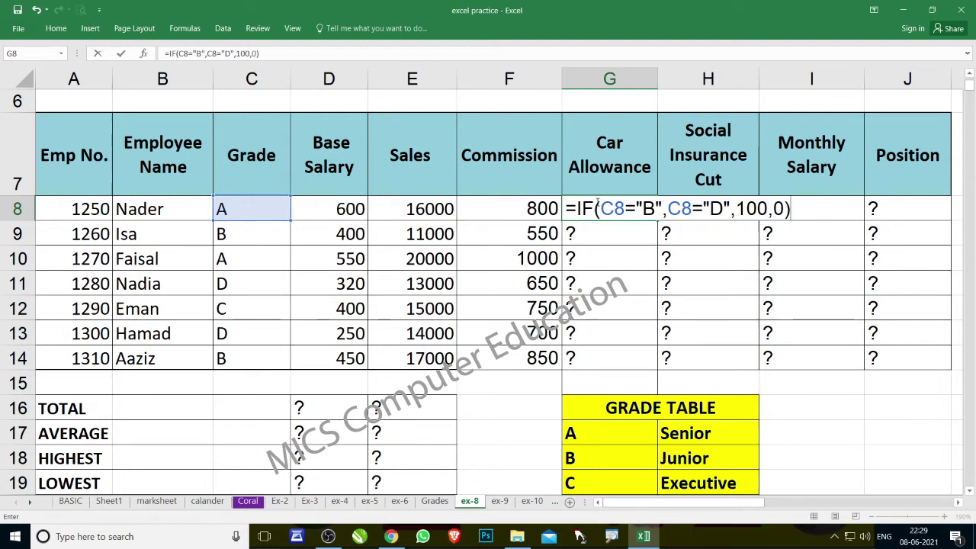
# Try entering it, hit the too-many-arguments error, and select the two grade conditions.
pyautogui.moveTo(602, 207); pyautogui.dragTo(732, 207)
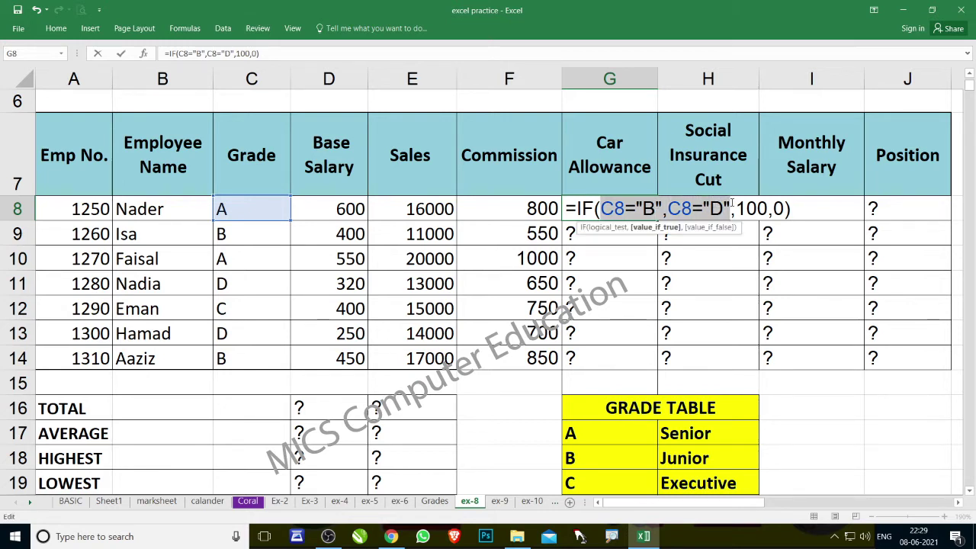
pyautogui.press('Return')
pyautogui.press('Return')
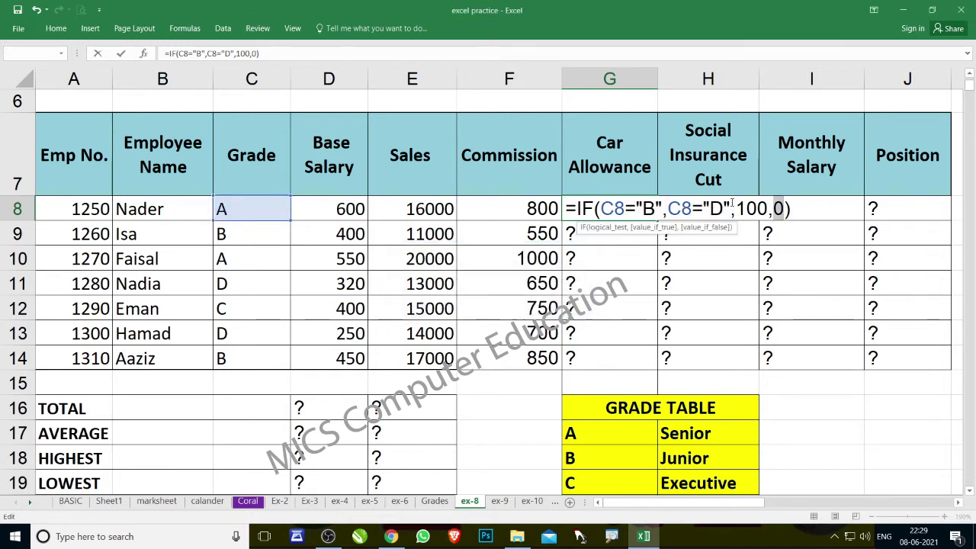
pyautogui.moveTo(602, 207); pyautogui.dragTo(730, 207)
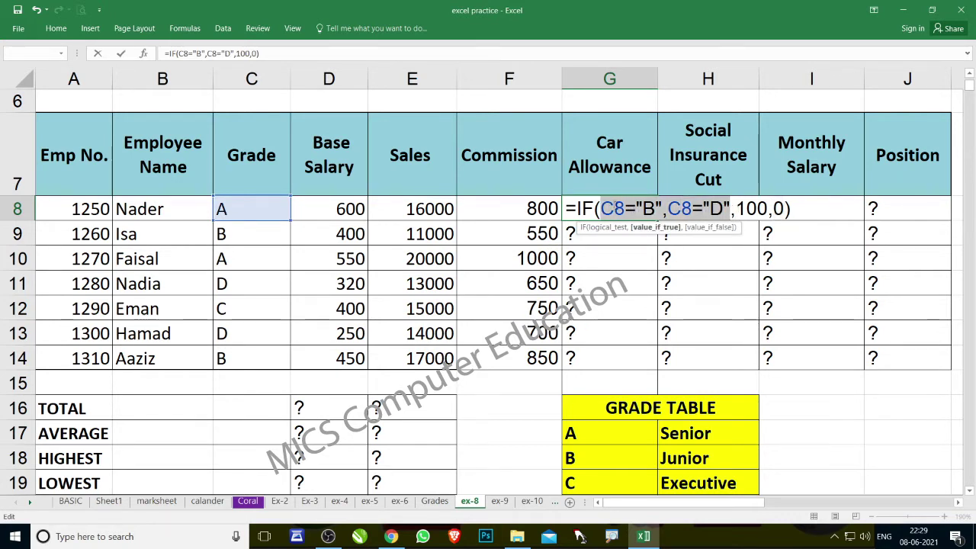
pyautogui.click(602, 207)
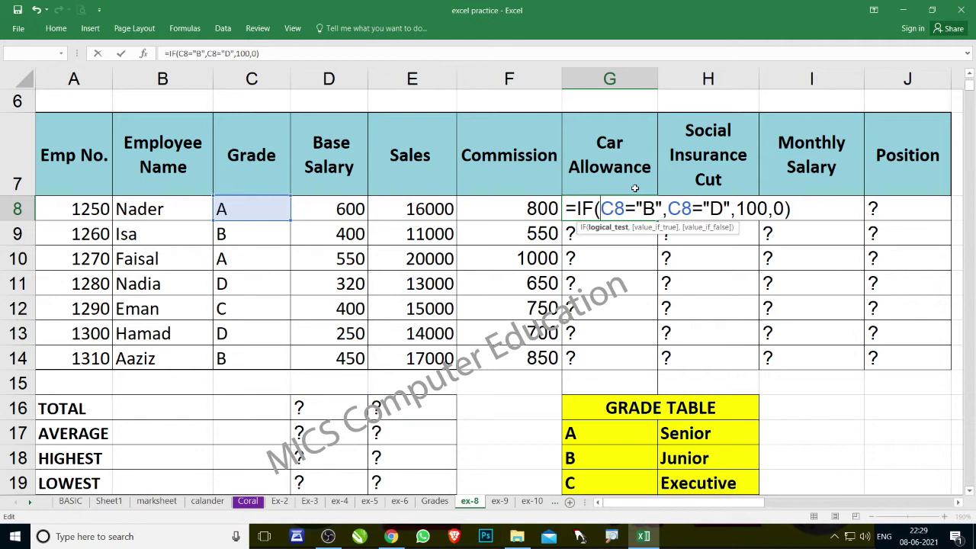
# Wrap both grade tests in OR, trying AND first, entering =IF(OR(C8="B",C8="D"),100,0).
pyautogui.write('or(')
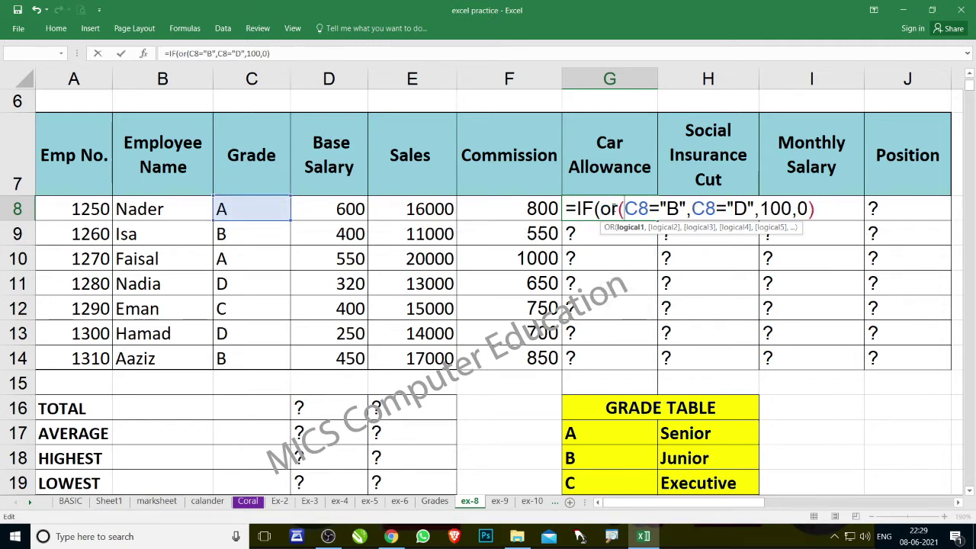
pyautogui.click(615, 207)
pyautogui.press('BackSpace')
pyautogui.press('BackSpace')
pyautogui.write('and')
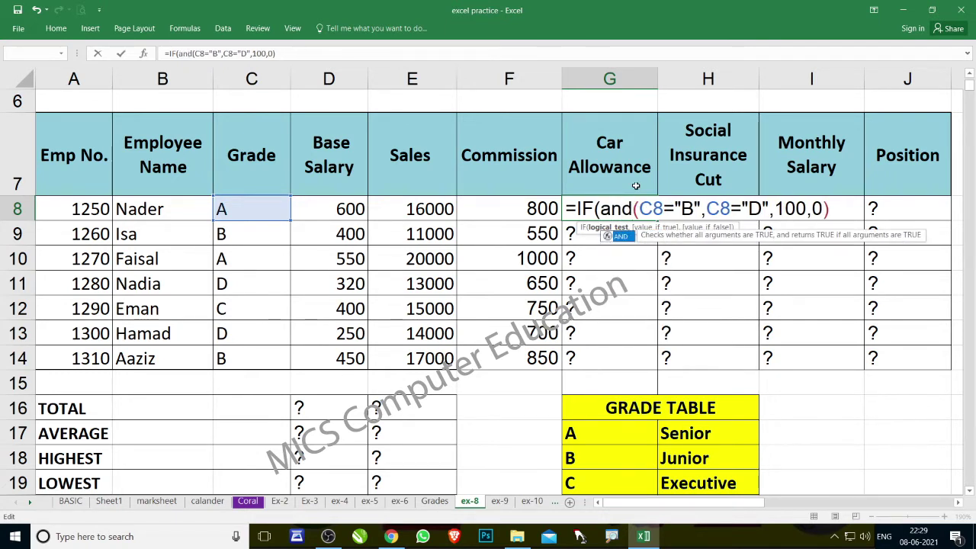
pyautogui.click(769, 208)
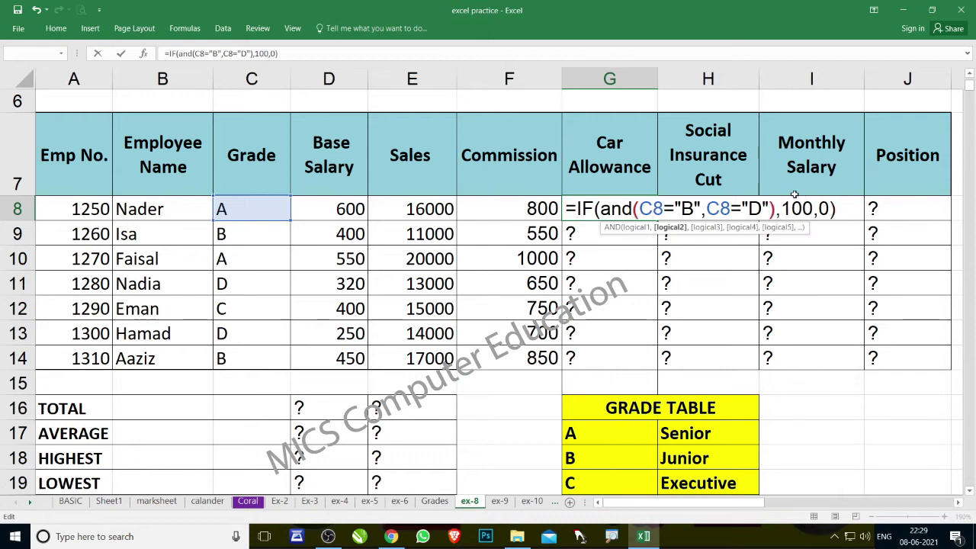
pyautogui.write(')')
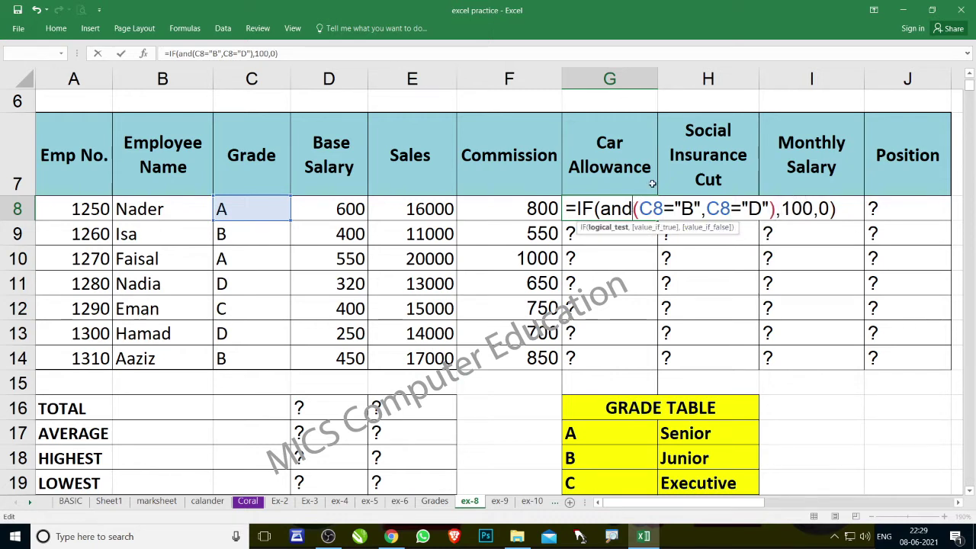
pyautogui.press('BackSpace')
pyautogui.press('BackSpace')
pyautogui.press('BackSpace')
pyautogui.write('or')
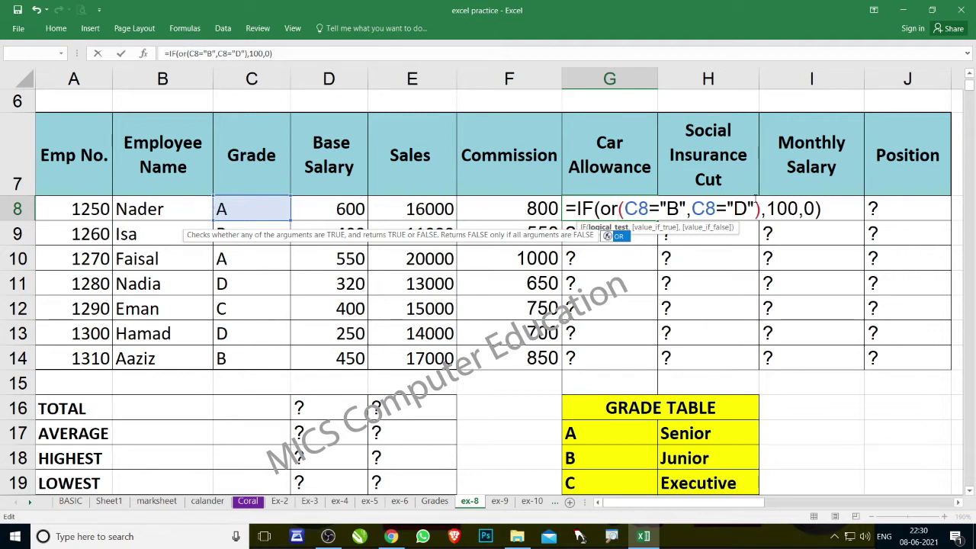
pyautogui.press('Return')
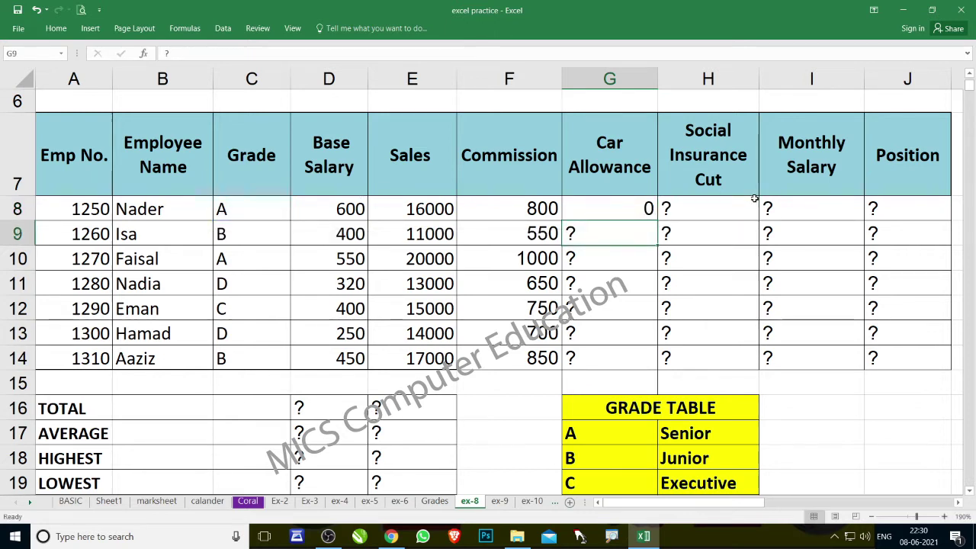
# Review G8's IF(OR) formula and copy it down to G14.
pyautogui.click(577, 200)
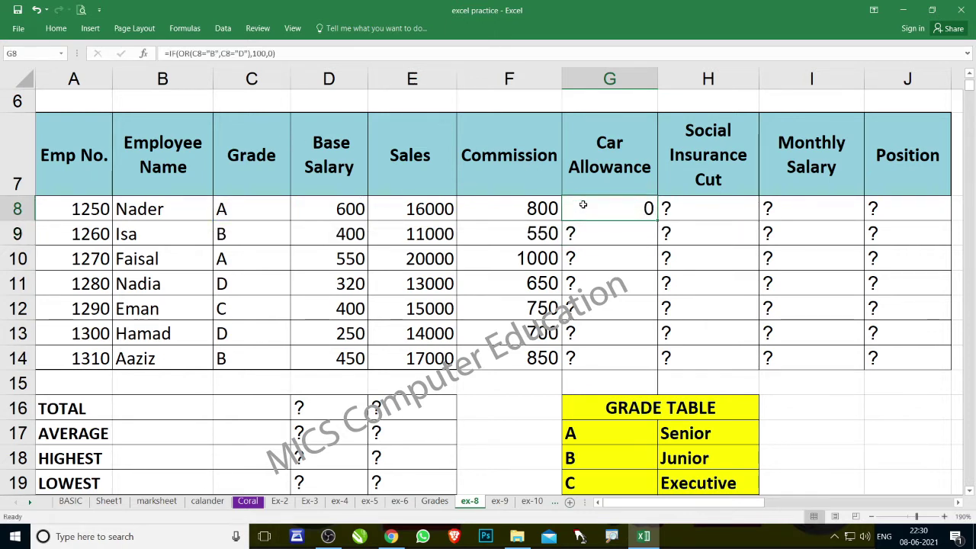
pyautogui.doubleClick(578, 199)
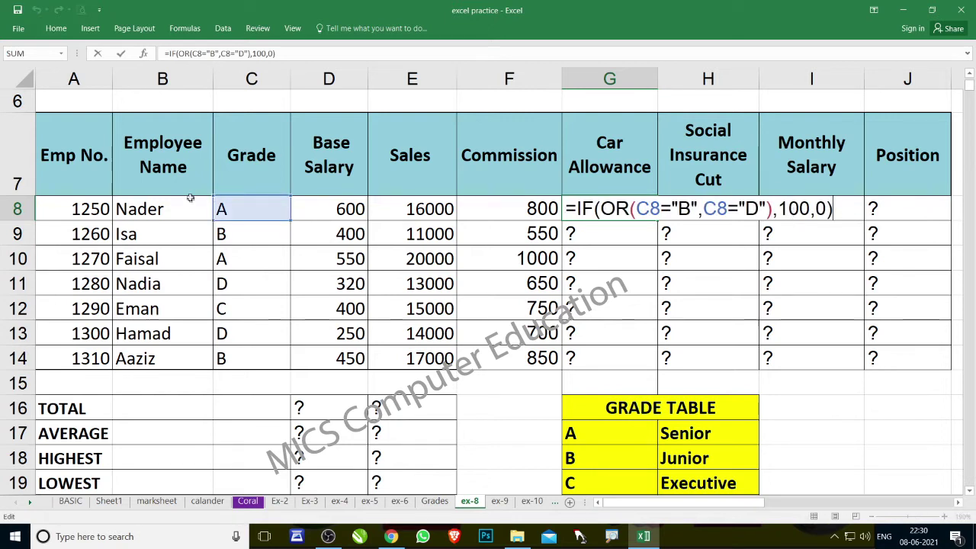
pyautogui.doubleClick(819, 207)
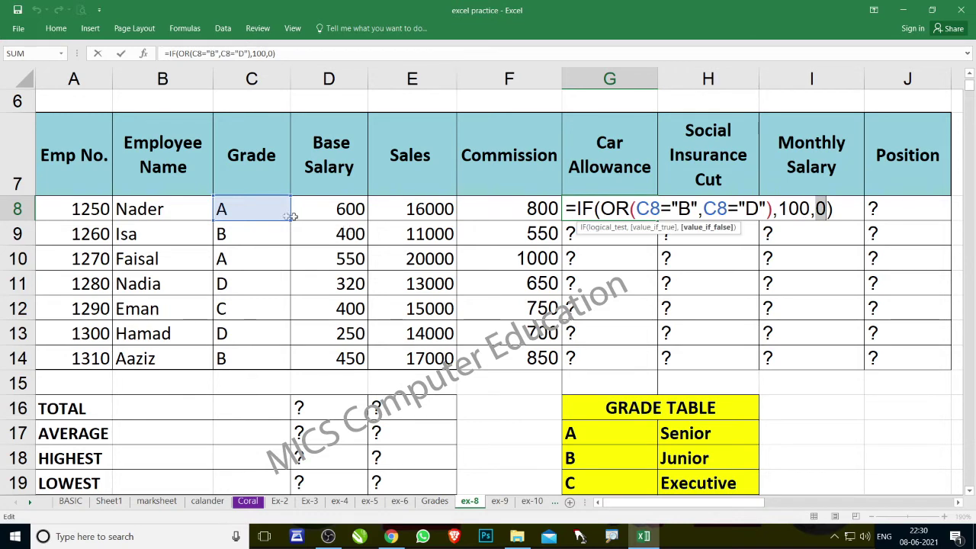
pyautogui.press('Return')
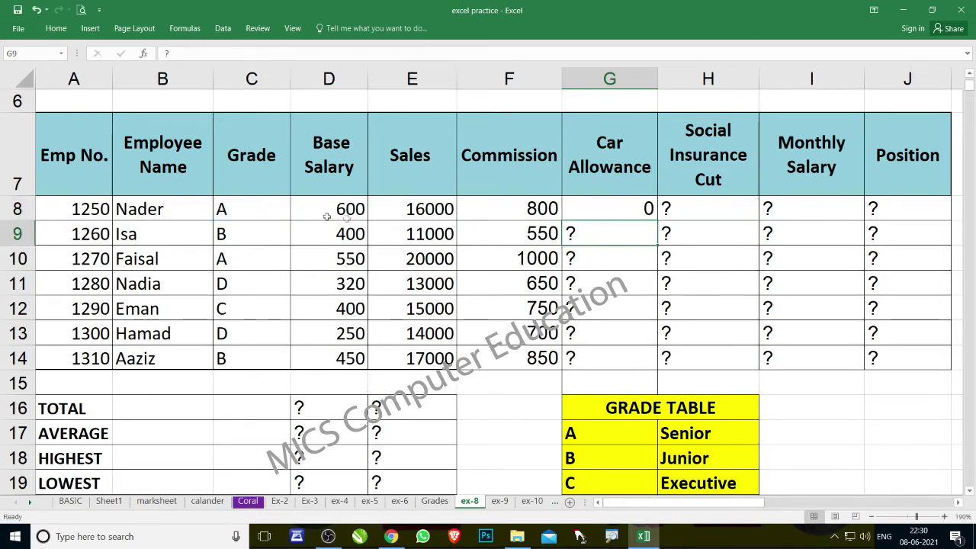
pyautogui.click(640, 217)
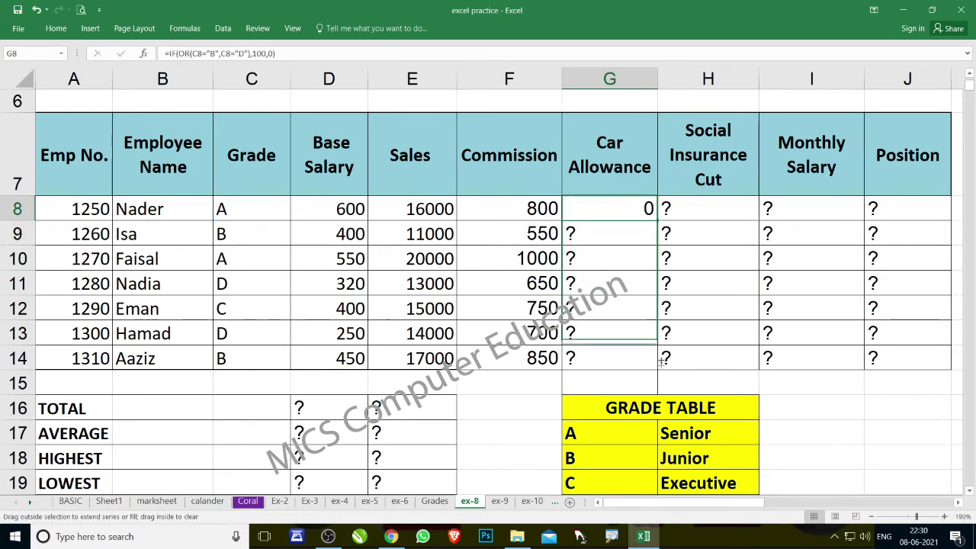
pyautogui.moveTo(656, 221); pyautogui.dragTo(652, 364)
# Check the grades in column C, then test with lowercase b in C8 and undo.
pyautogui.click(244, 239)
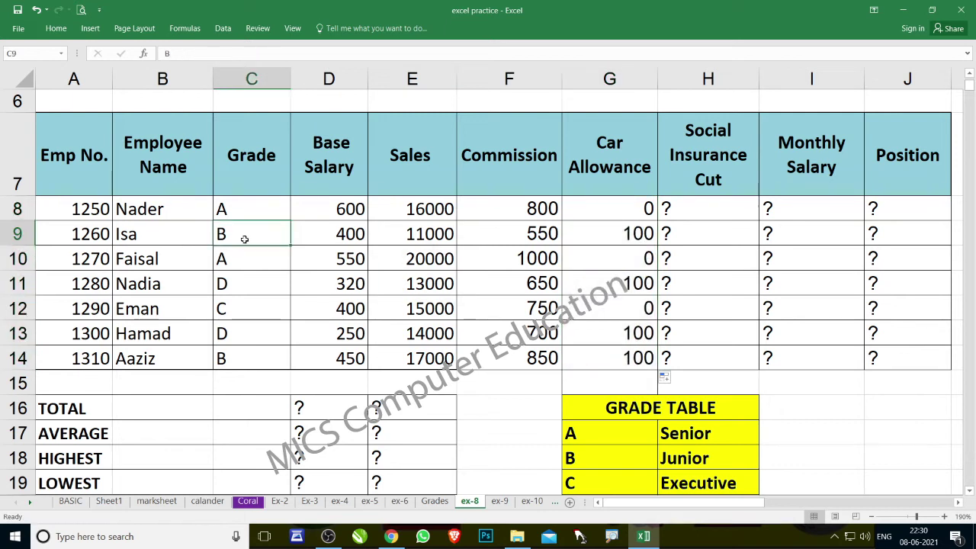
pyautogui.click(250, 284)
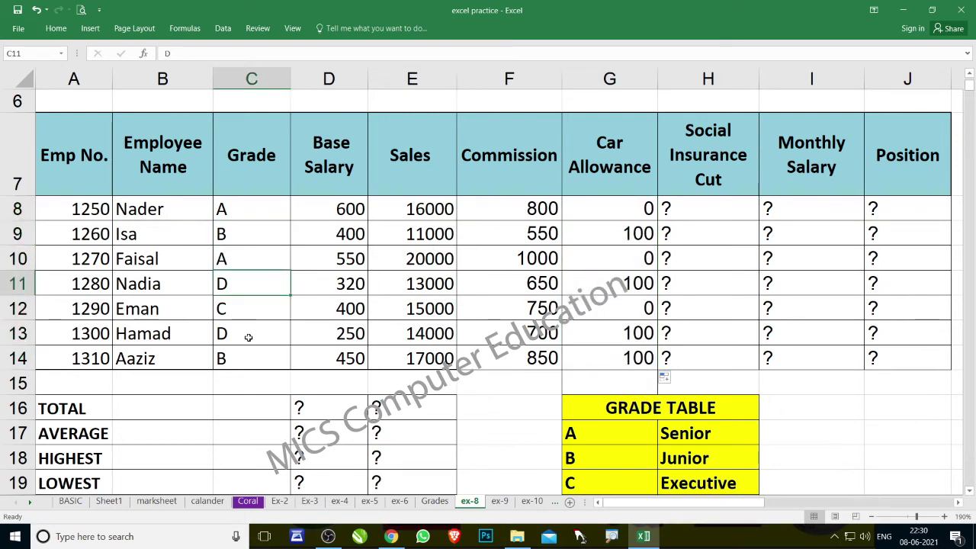
pyautogui.click(248, 333)
pyautogui.click(250, 352)
pyautogui.click(253, 237)
pyautogui.click(256, 213)
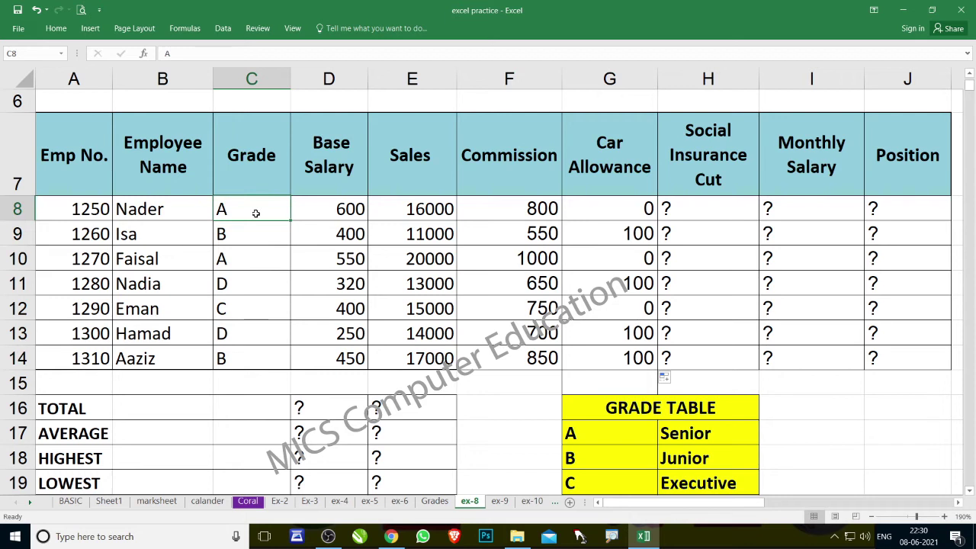
pyautogui.write('b')
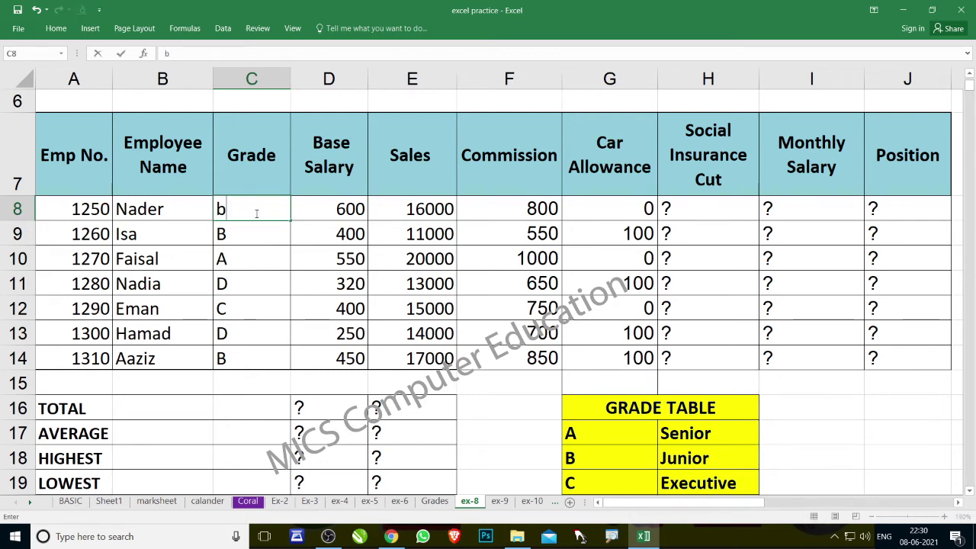
pyautogui.press('Return')
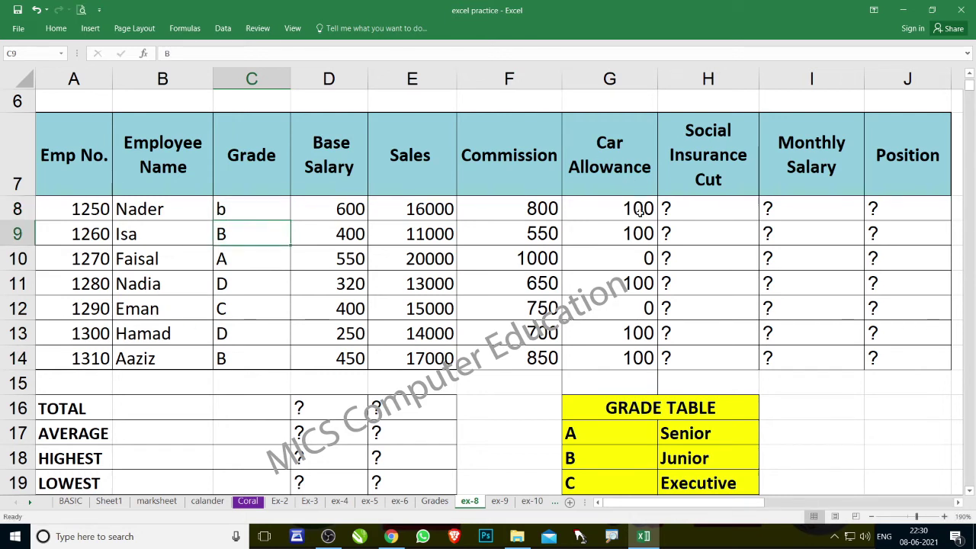
pyautogui.hotkey('ctrl', 'z')
pyautogui.scroll(-1, 650, 378)
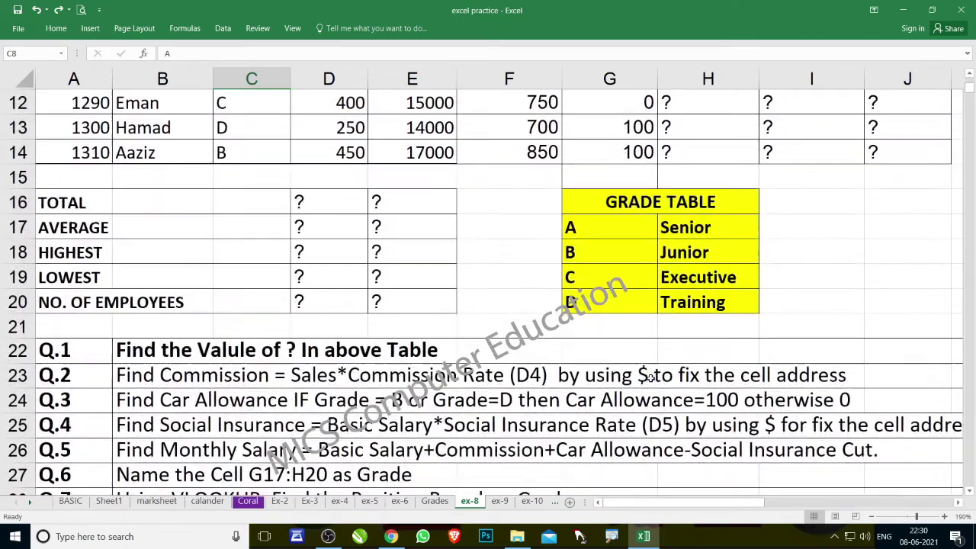
pyautogui.scroll(-1, 464, 389)
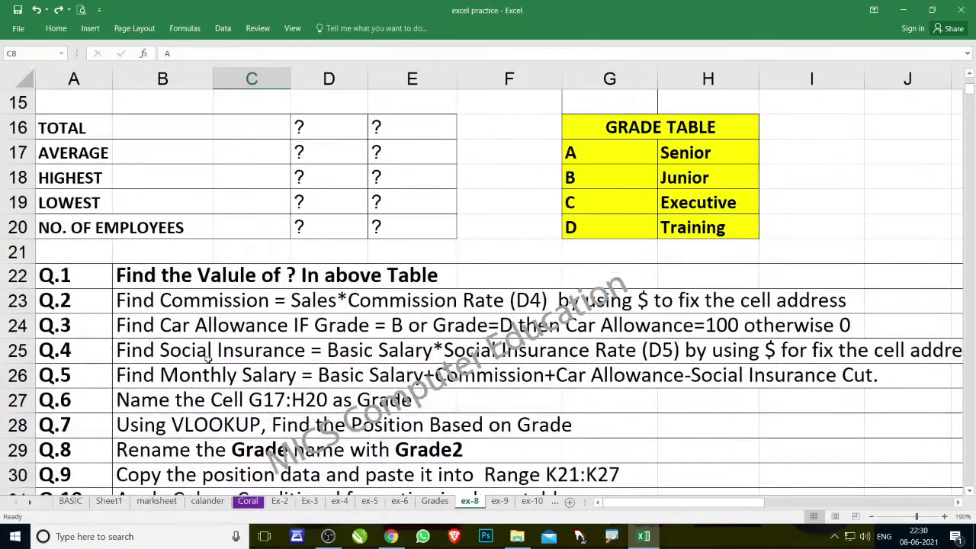
pyautogui.click(484, 302)
pyautogui.click(438, 352)
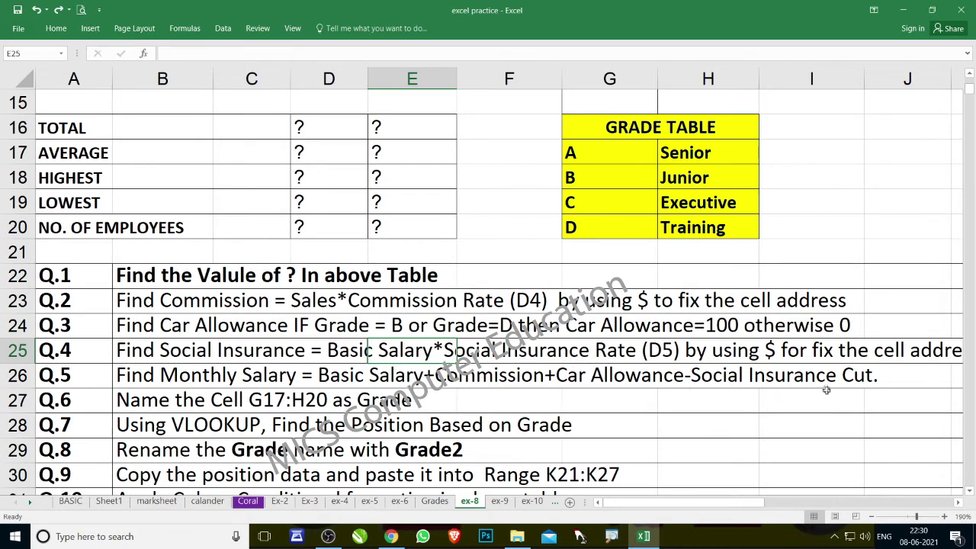
pyautogui.scroll(4, 826, 390)
# Enter =D8*D5 in H8 for the first Social Insurance Cut.
pyautogui.click(721, 282)
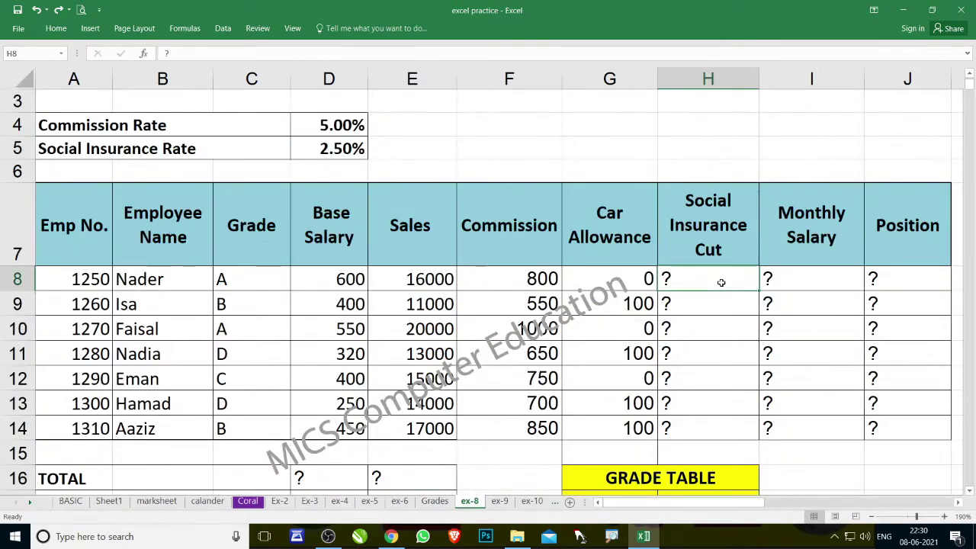
pyautogui.write('=')
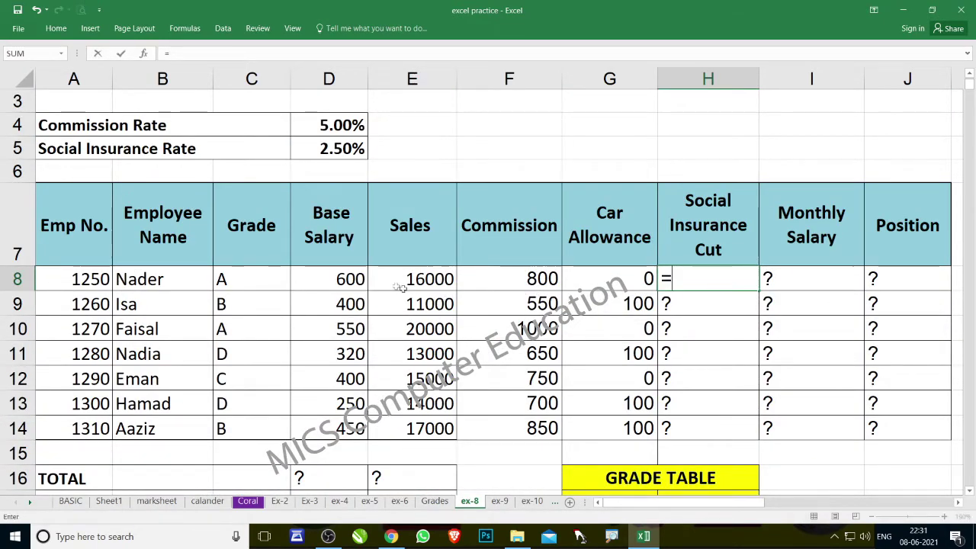
pyautogui.click(359, 280)
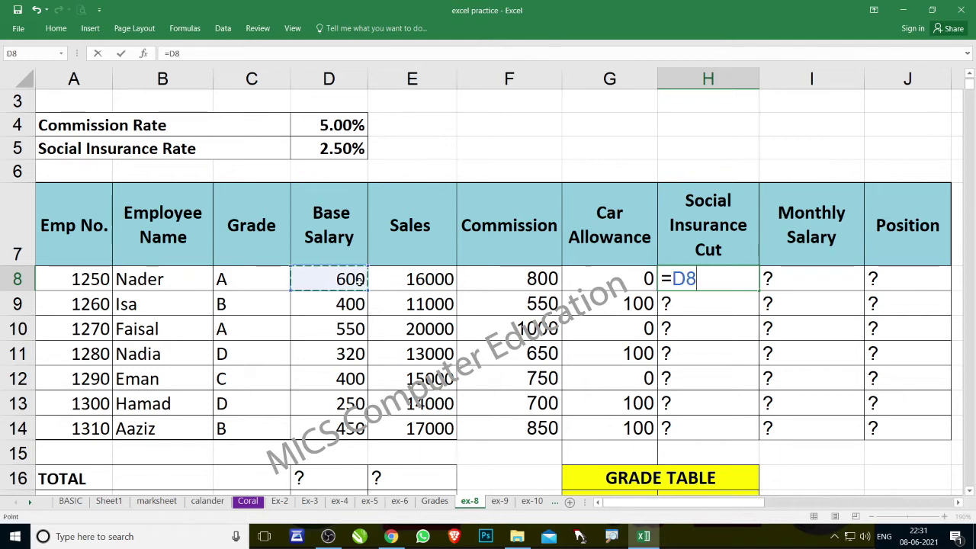
pyautogui.write('*')
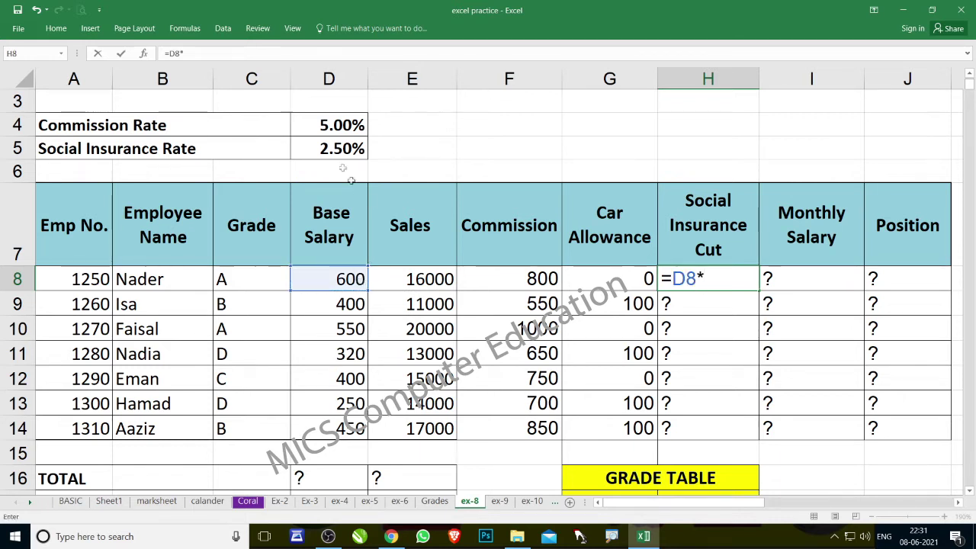
pyautogui.click(340, 151)
pyautogui.press('Return')
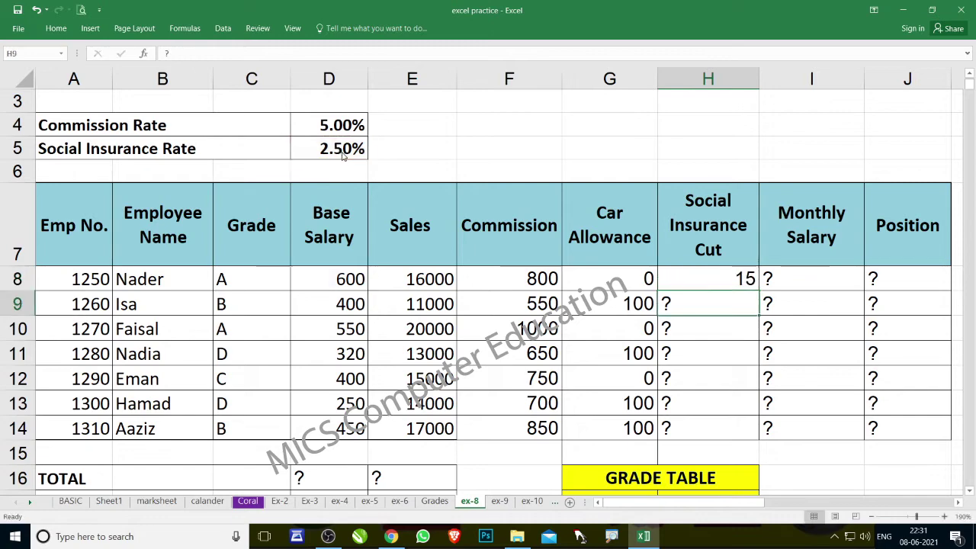
# Lock the rate reference so H8 reads =D8*$D$5.
pyautogui.scroll(-2, 627, 327)
pyautogui.scroll(-1, 627, 327)
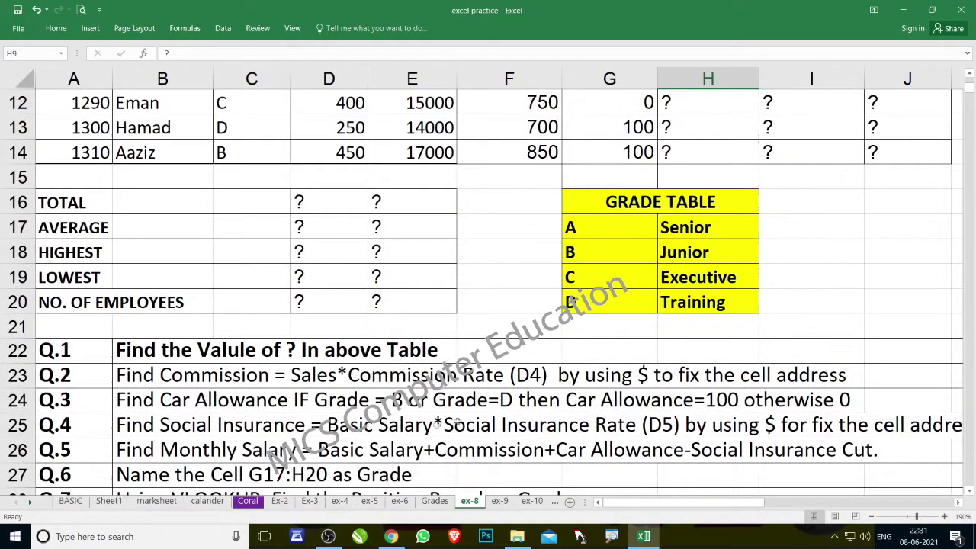
pyautogui.scroll(1, 570, 419)
pyautogui.scroll(2, 570, 420)
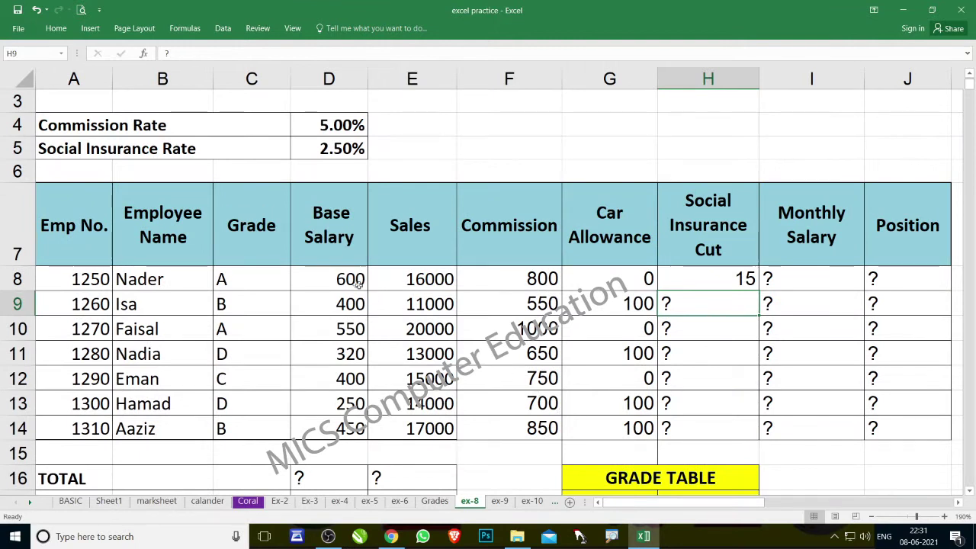
pyautogui.click(331, 278)
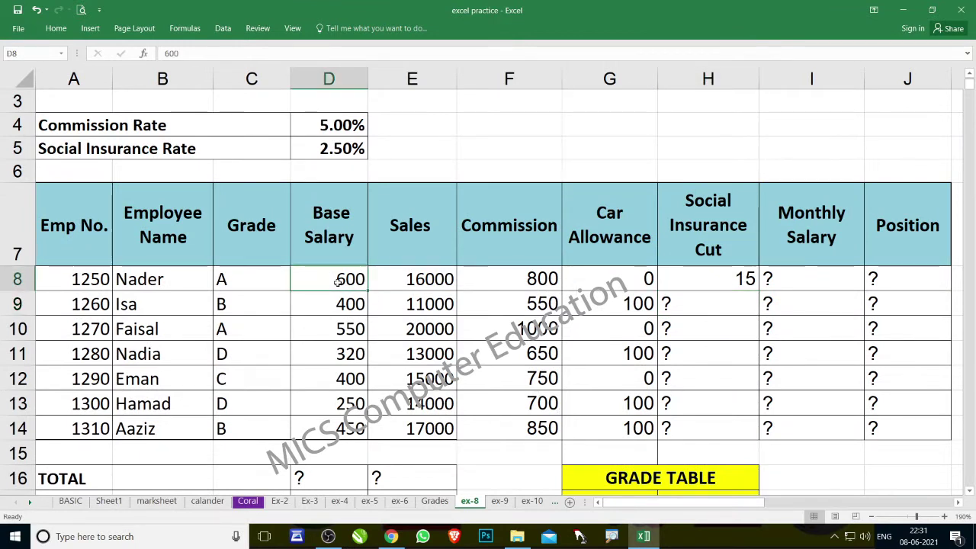
pyautogui.click(730, 283)
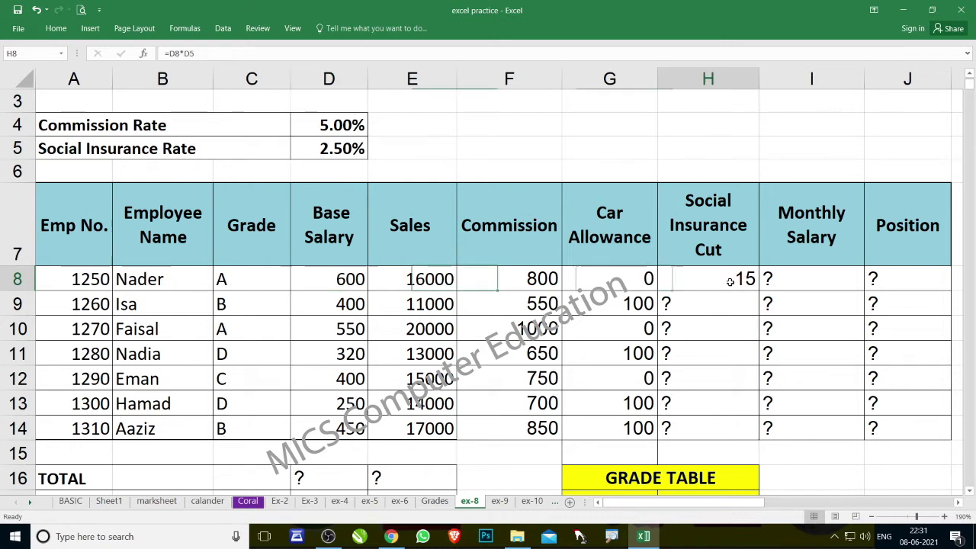
pyautogui.doubleClick(730, 282)
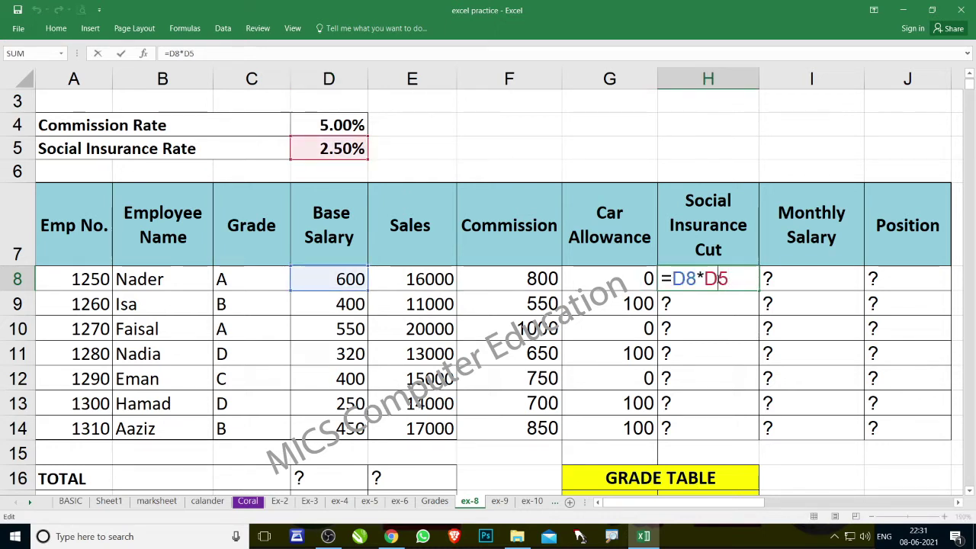
pyautogui.press('F4')
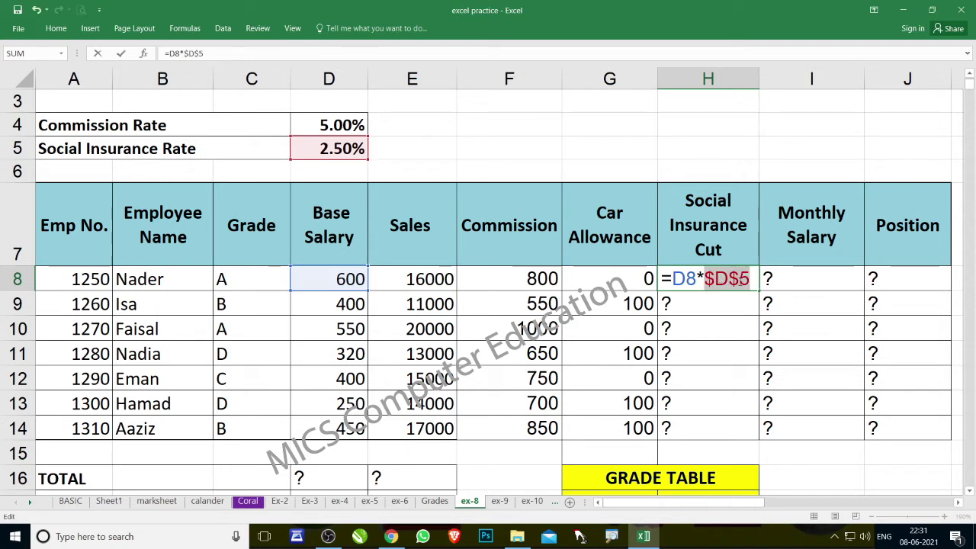
pyautogui.press('Return')
# Fill H8 down to H14 (15, 10, 13.75, 8, 10, 6.25, 11.25) and review the salary columns.
pyautogui.click(754, 282)
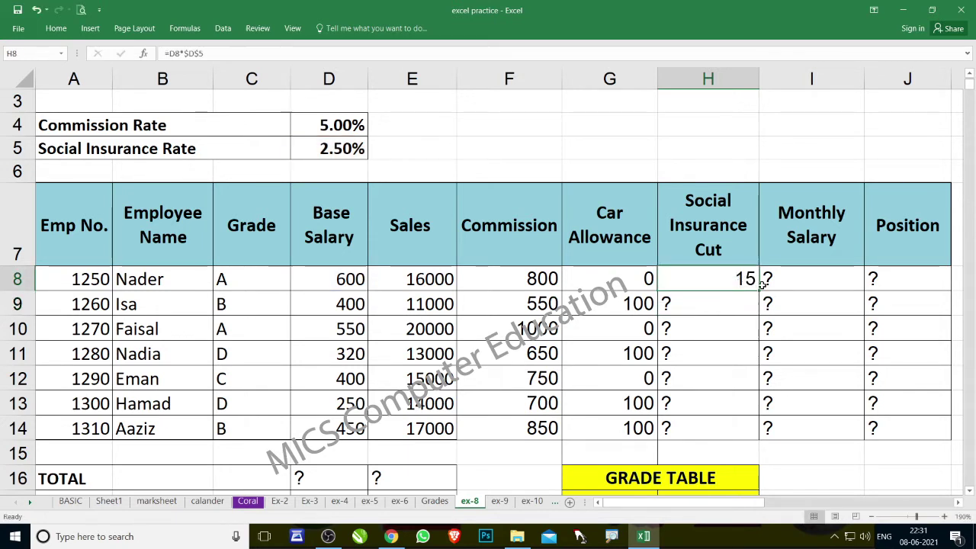
pyautogui.moveTo(759, 290); pyautogui.dragTo(690, 429)
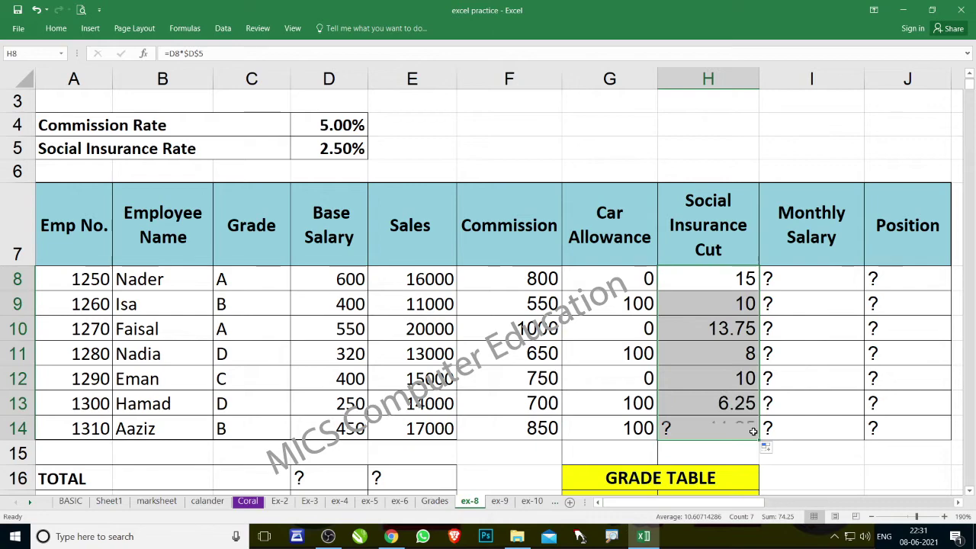
pyautogui.scroll(-1, 694, 400)
pyautogui.scroll(-2, 695, 400)
pyautogui.scroll(-2, 694, 399)
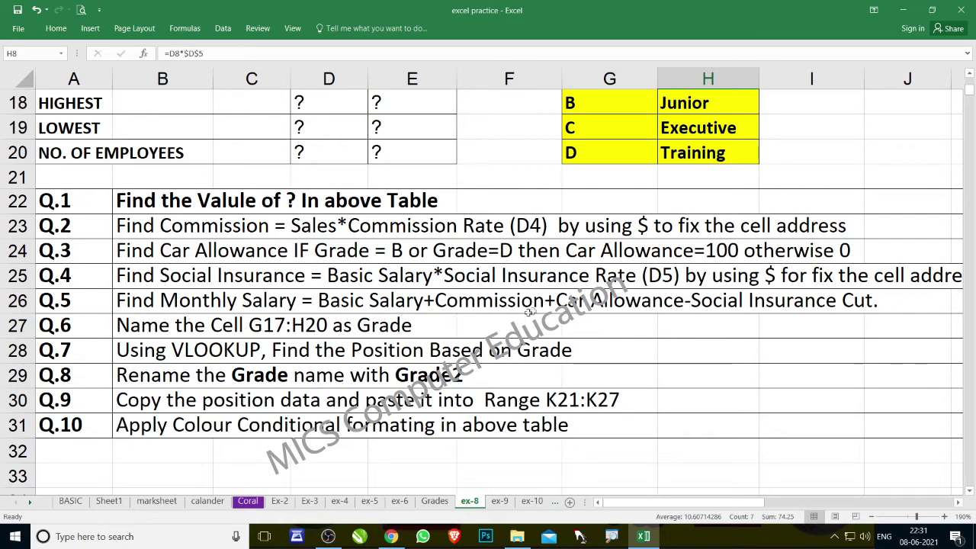
pyautogui.scroll(3, 655, 313)
pyautogui.scroll(2, 655, 312)
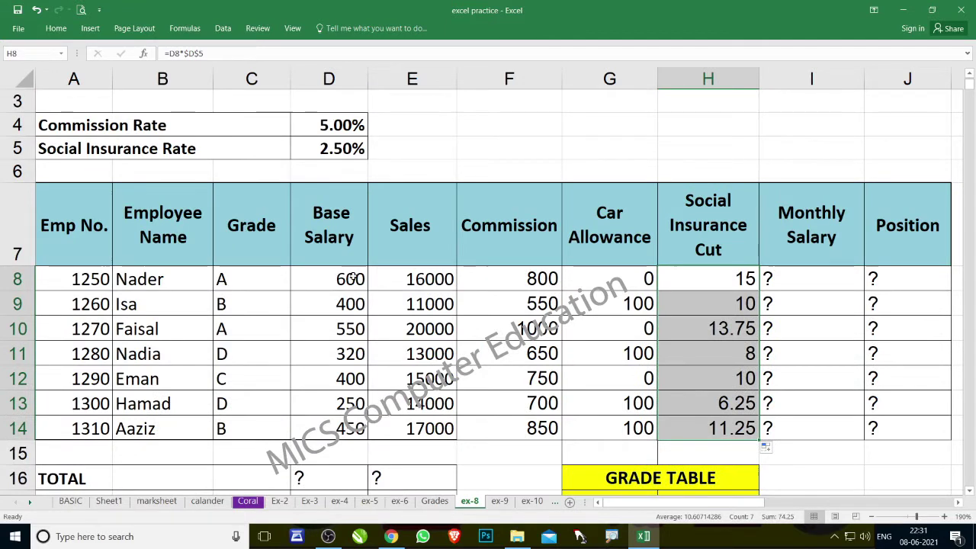
pyautogui.moveTo(328, 276); pyautogui.dragTo(328, 378)
pyautogui.moveTo(490, 279); pyautogui.dragTo(519, 354)
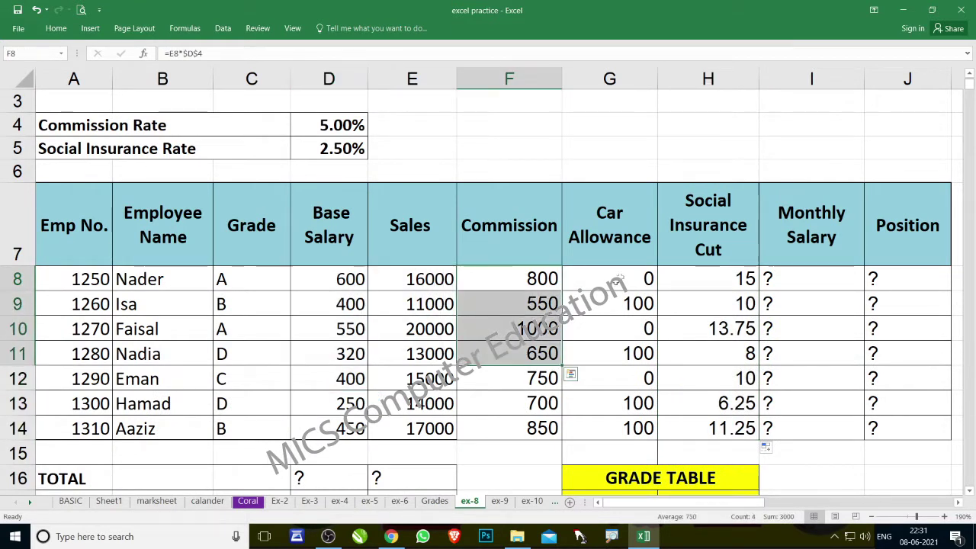
pyautogui.moveTo(610, 279); pyautogui.dragTo(629, 309)
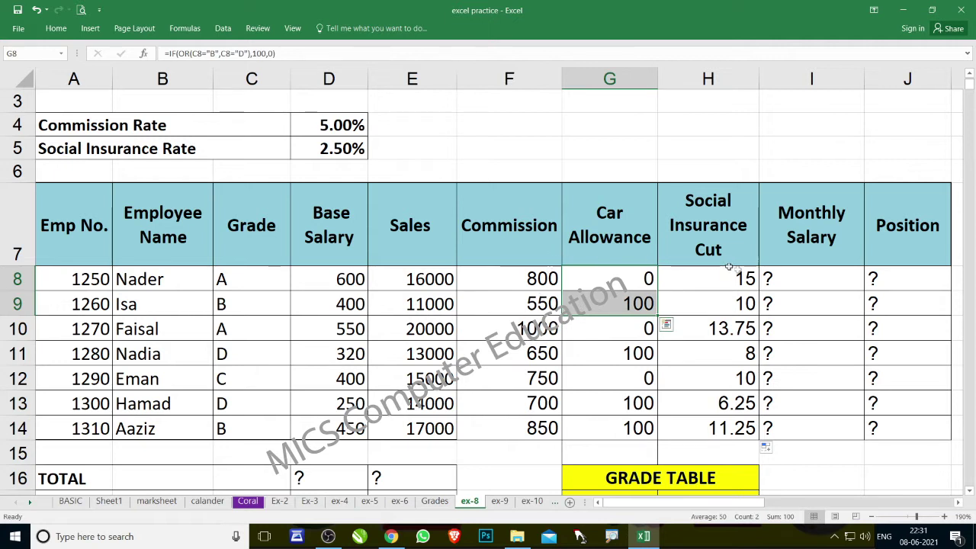
# Enter =D8+F8+G8 in I8 for the first Monthly Salary.
pyautogui.click(792, 276)
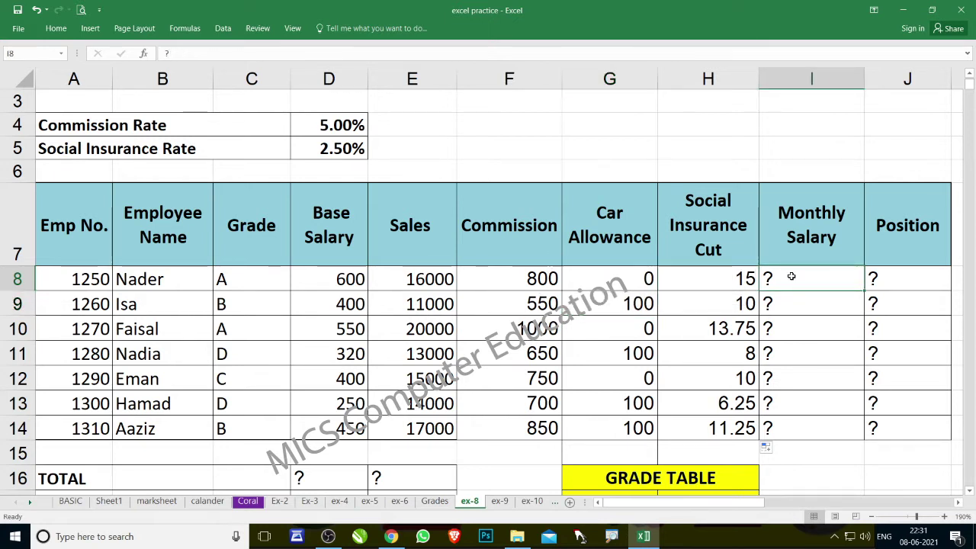
pyautogui.write('=')
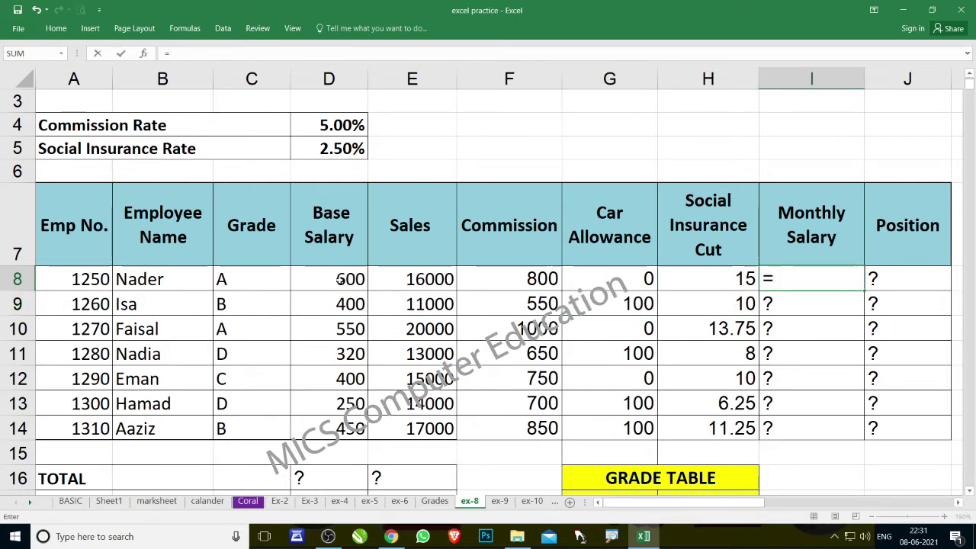
pyautogui.click(340, 279)
pyautogui.write('+')
pyautogui.click(494, 281)
pyautogui.write('+')
pyautogui.click(593, 282)
pyautogui.press('Return')
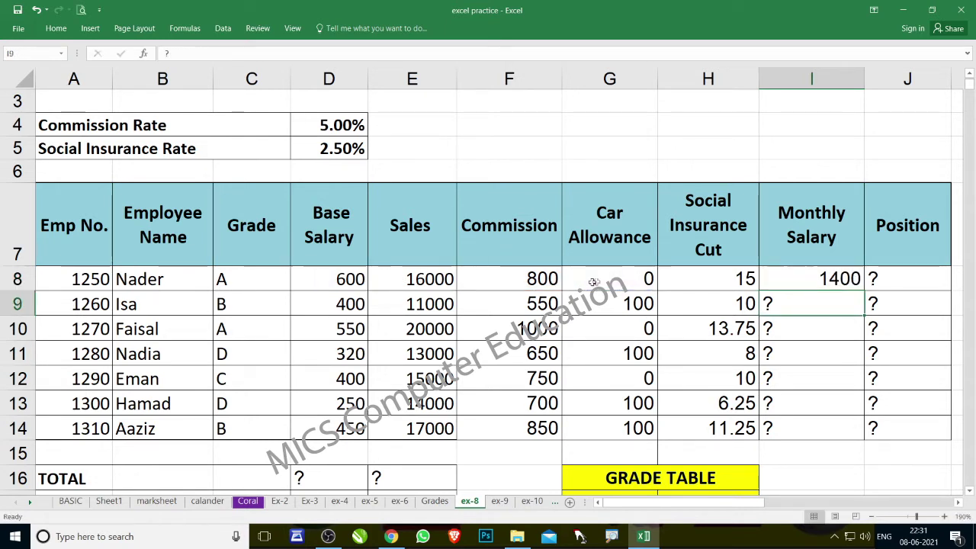
# Review I8's formula and fill it down to I14: 1400, 1050, 1550, 1070, 1150, 1050, 1400.
pyautogui.click(827, 279)
pyautogui.doubleClick(827, 279)
pyautogui.scroll(-1, 739, 307)
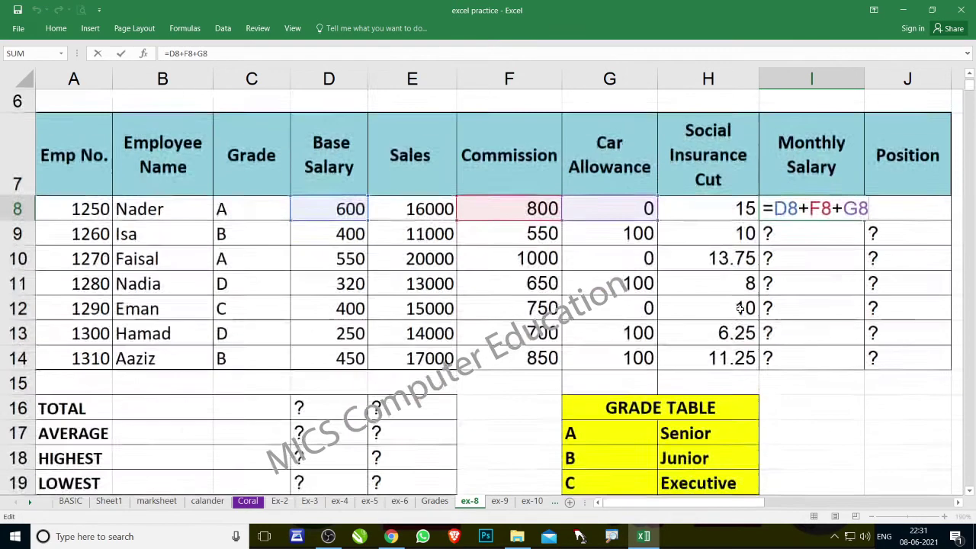
pyautogui.scroll(-1, 686, 308)
pyautogui.scroll(-1, 686, 307)
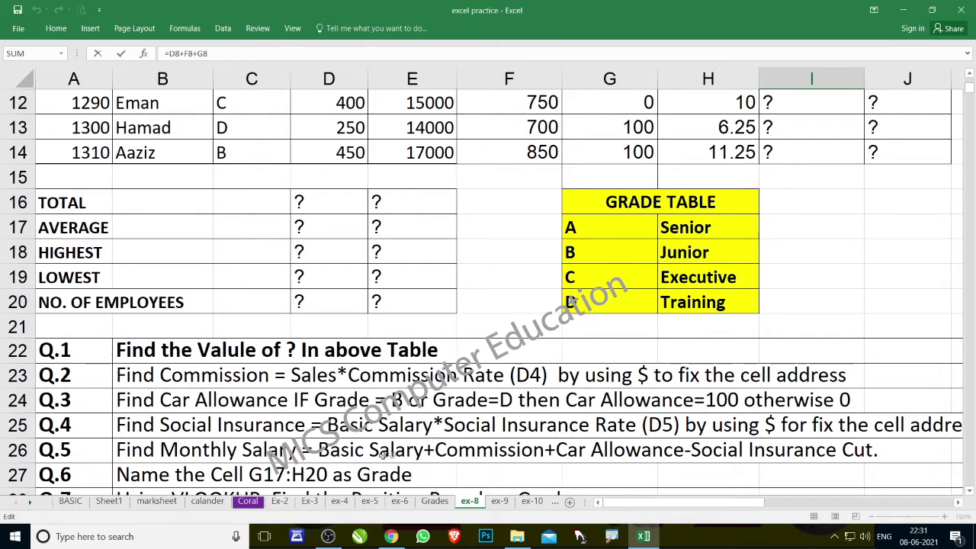
pyautogui.scroll(3, 457, 381)
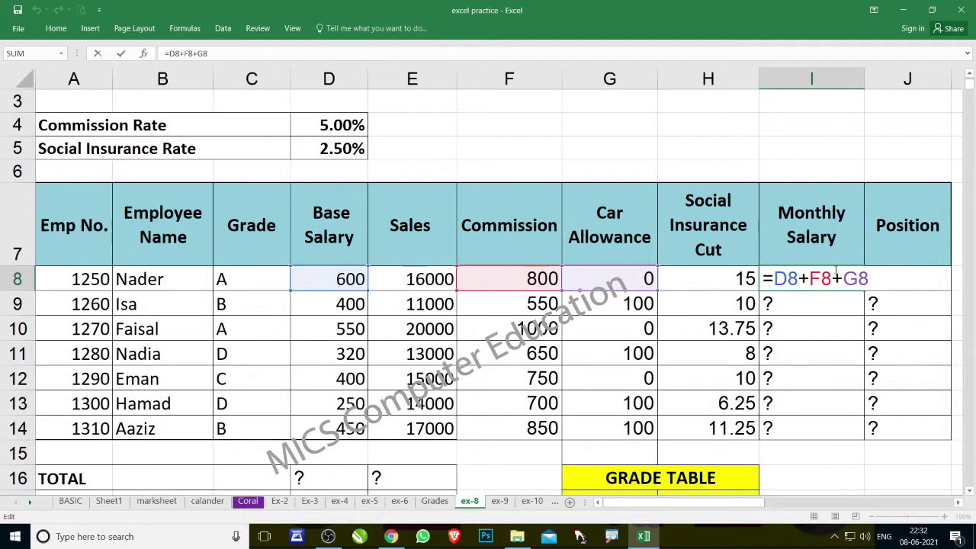
pyautogui.press('Return')
pyautogui.click(835, 278)
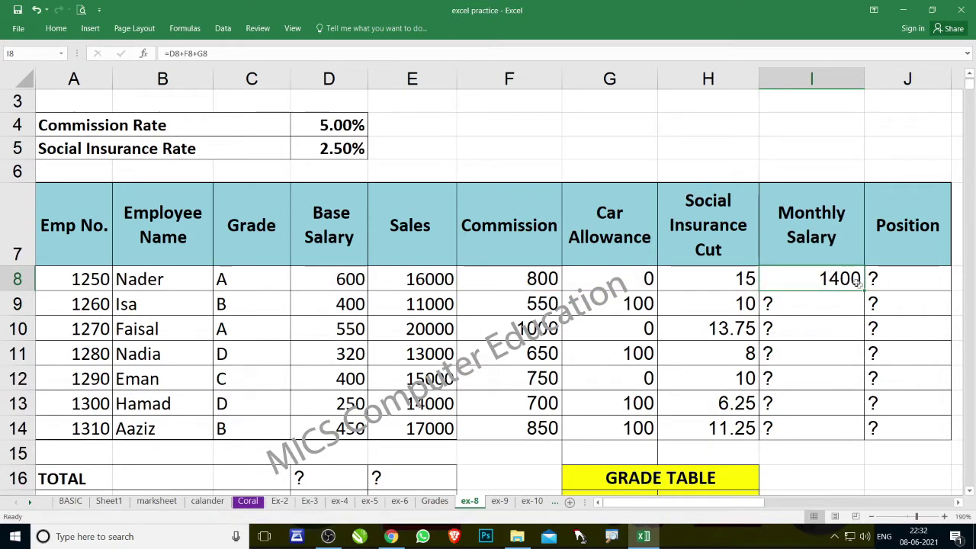
pyautogui.moveTo(864, 290); pyautogui.dragTo(851, 437)
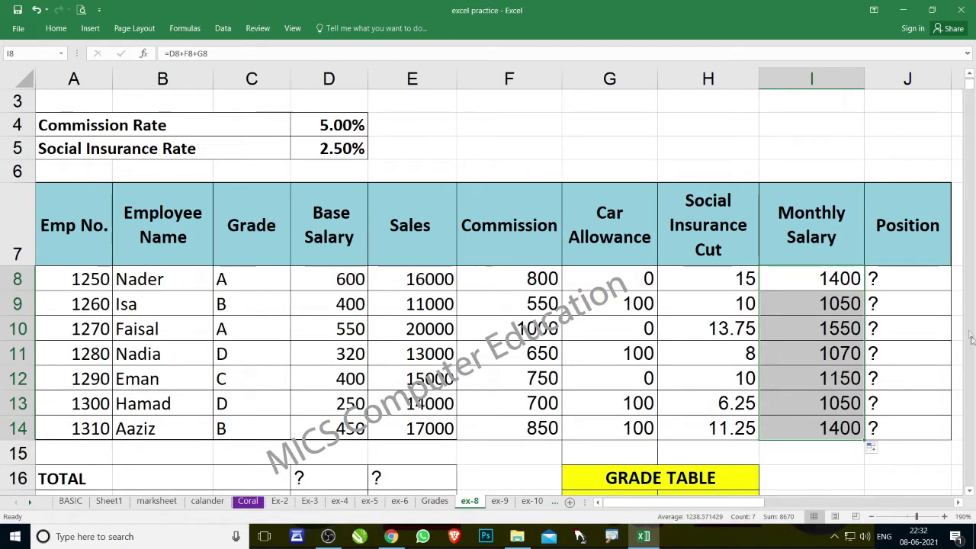
pyautogui.click(926, 286)
pyautogui.scroll(-6, 574, 378)
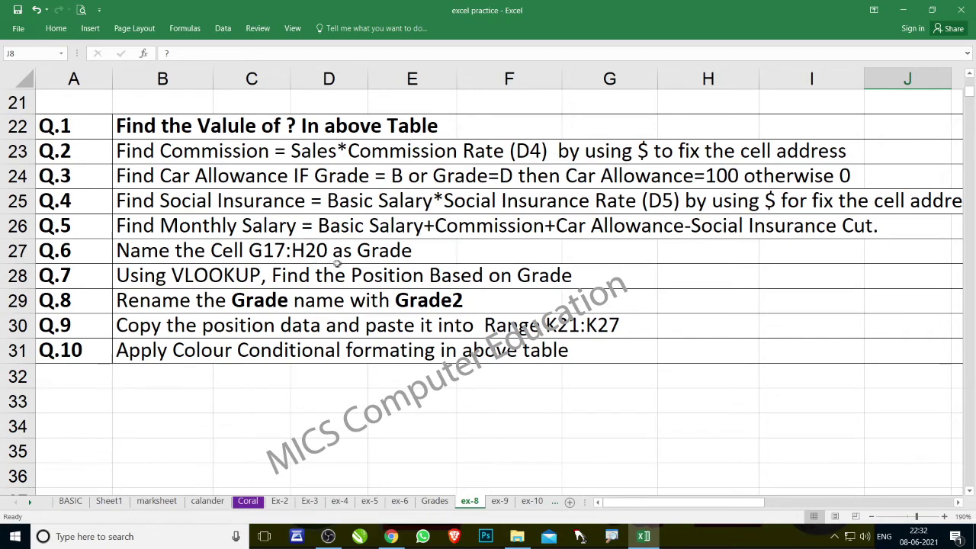
pyautogui.scroll(1, 663, 315)
pyautogui.scroll(2, 665, 316)
pyautogui.moveTo(617, 234); pyautogui.dragTo(712, 301)
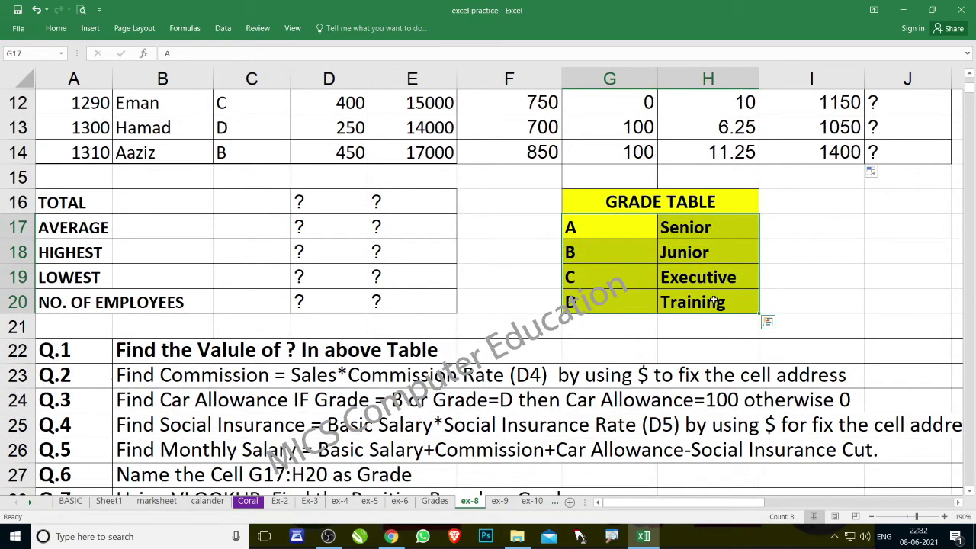
pyautogui.click(892, 305)
pyautogui.write('=')
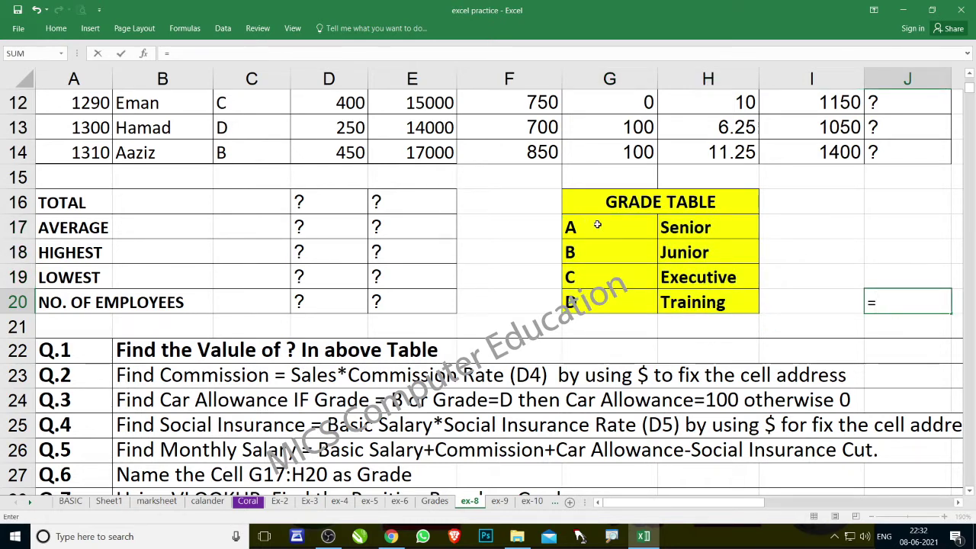
pyautogui.moveTo(596, 224); pyautogui.dragTo(688, 298)
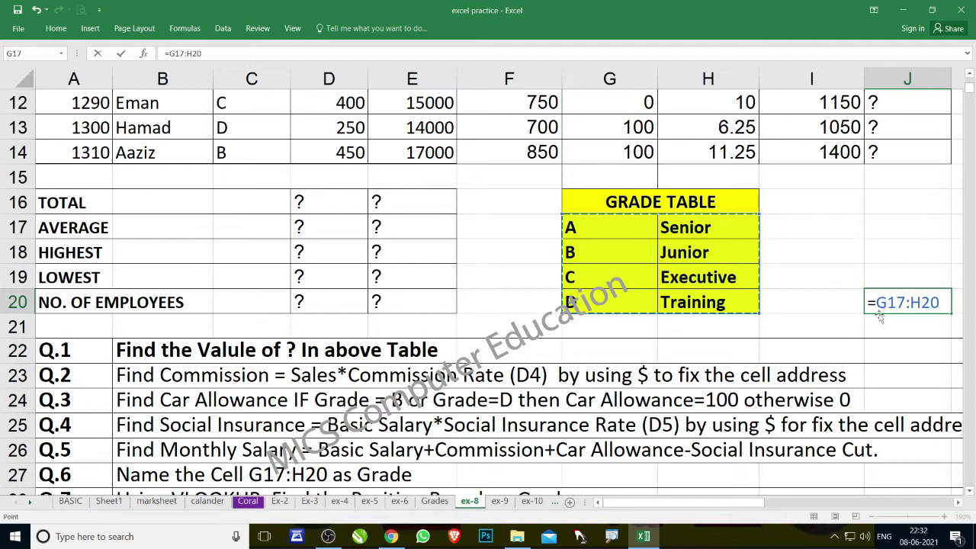
pyautogui.moveTo(877, 302)
pyautogui.mouseDown()
pyautogui.moveTo(946, 301)
pyautogui.moveTo(933, 297)
pyautogui.mouseUp()
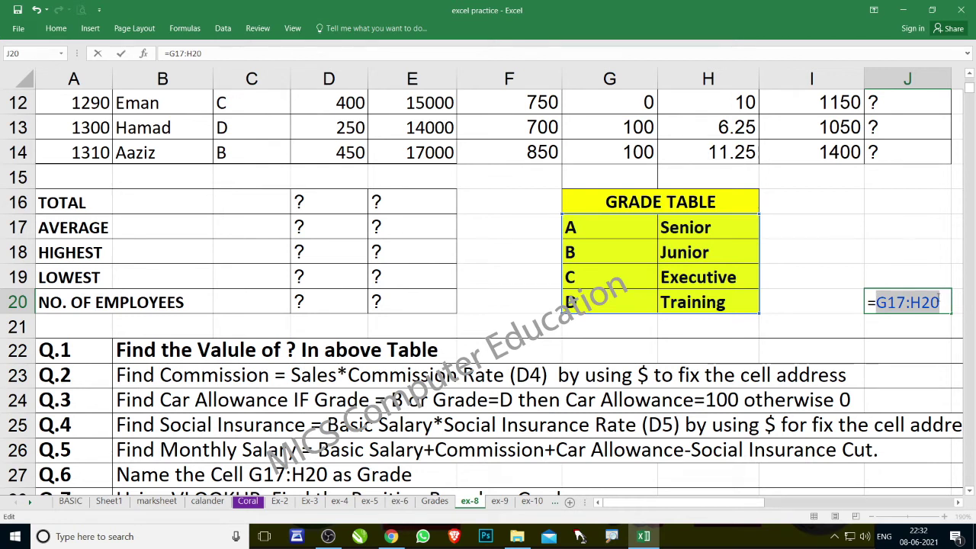
pyautogui.press('Return')
pyautogui.click(937, 298)
pyautogui.press('Delete')
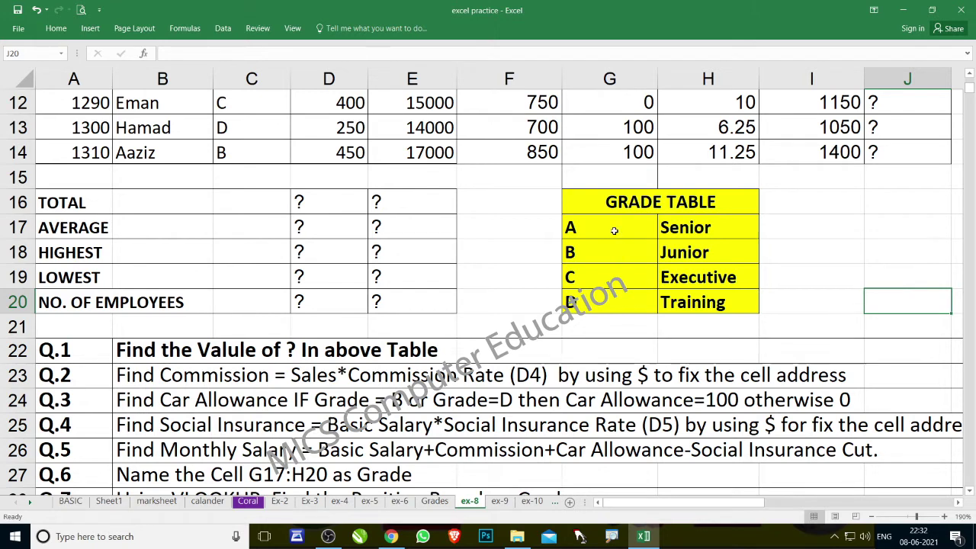
pyautogui.moveTo(614, 230); pyautogui.dragTo(709, 302)
pyautogui.click(885, 277)
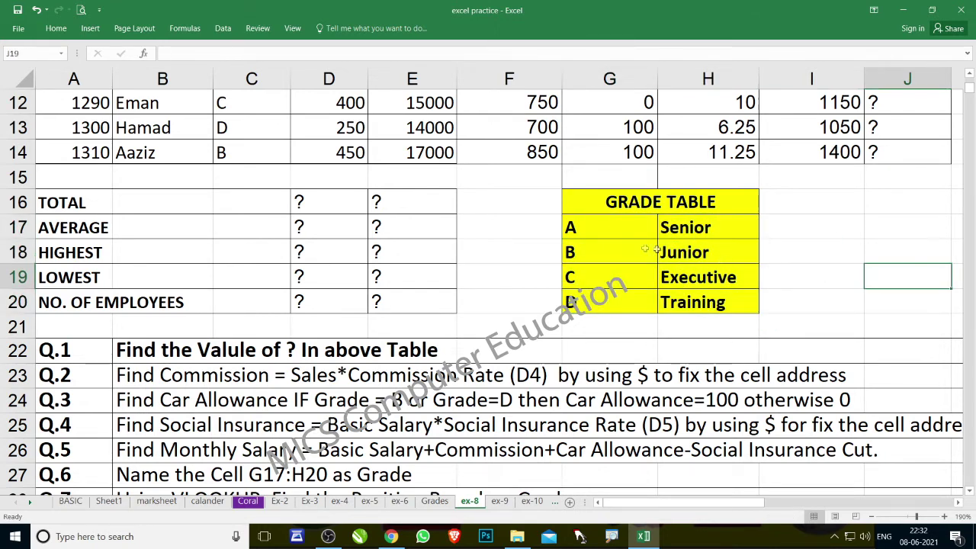
pyautogui.scroll(-2, 552, 300)
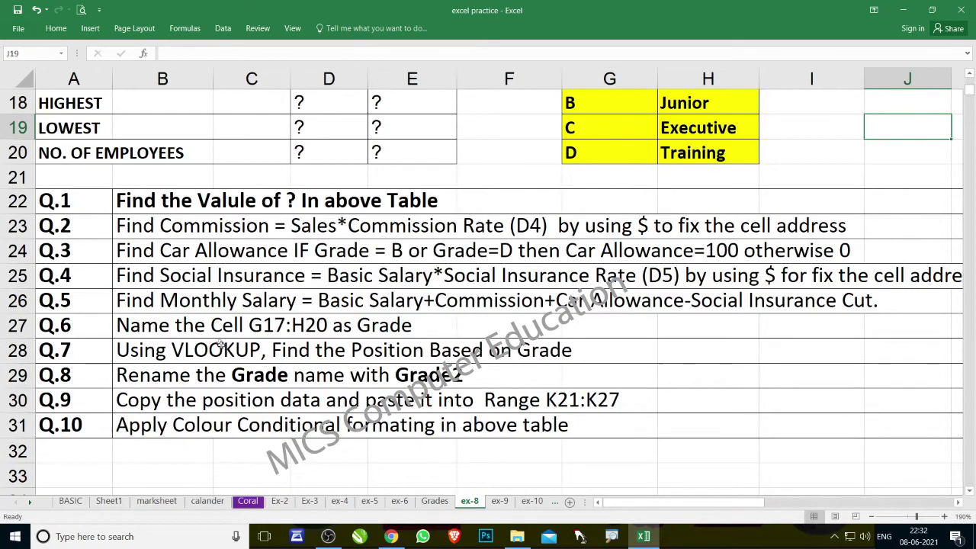
pyautogui.click(352, 328)
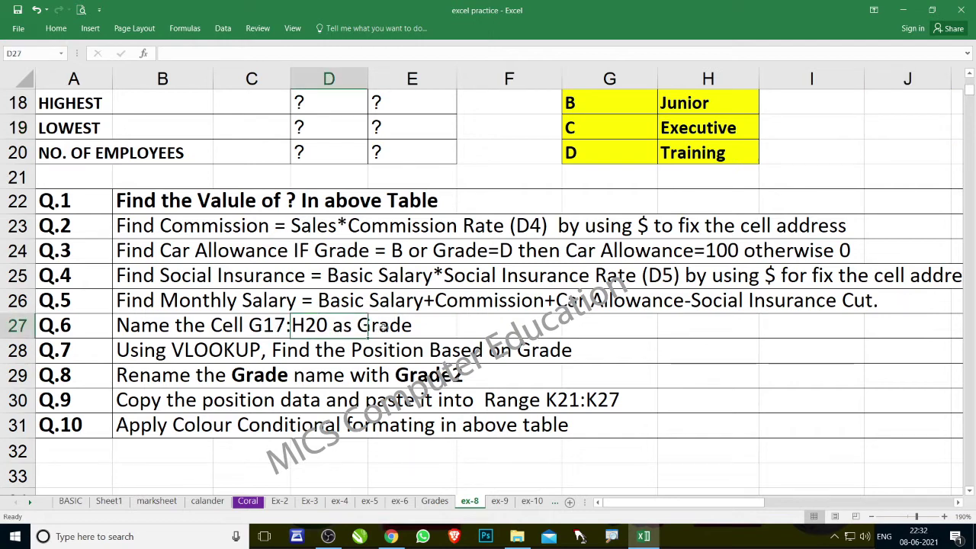
pyautogui.click(383, 327)
pyautogui.click(213, 328)
pyautogui.scroll(2, 626, 257)
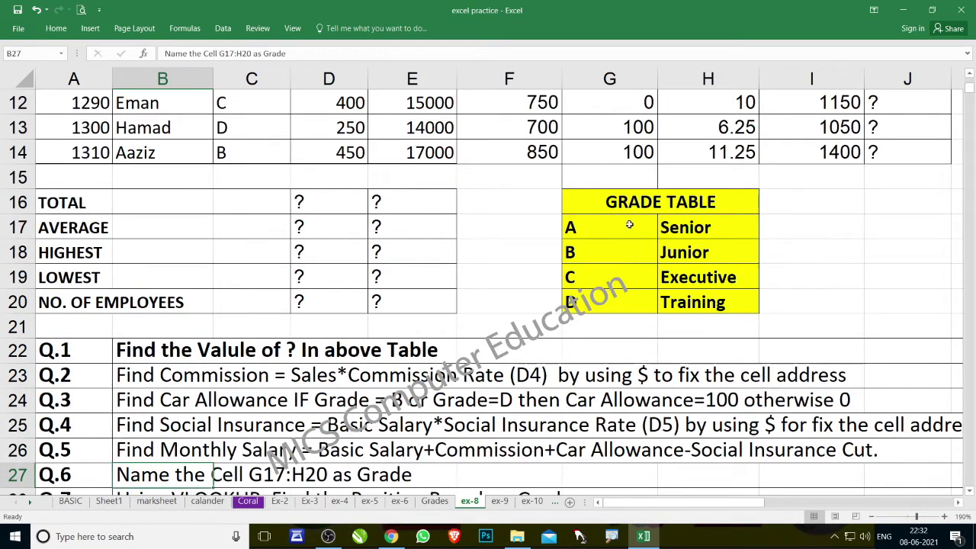
# Name the grade table range G17:H20 'GRADE' using the Name Box.
pyautogui.moveTo(629, 224); pyautogui.dragTo(709, 302)
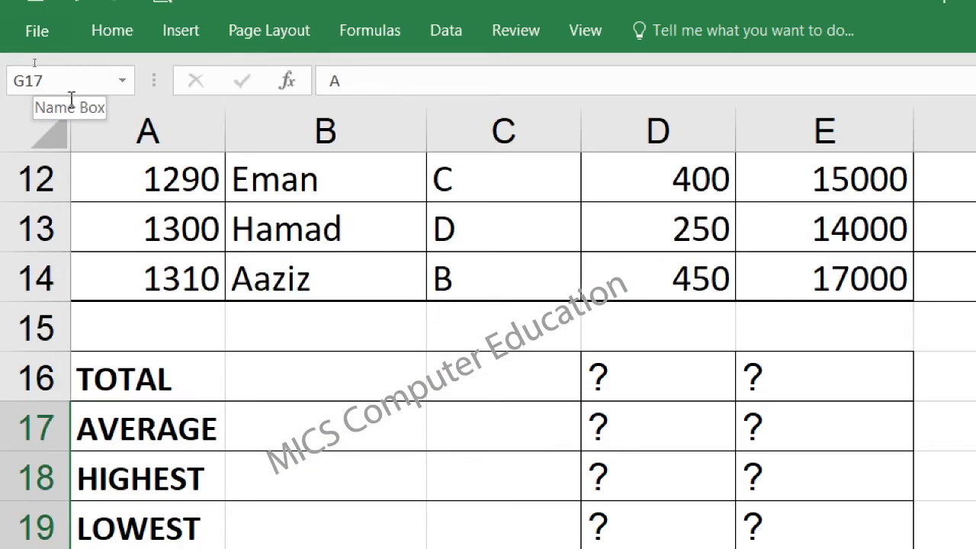
pyautogui.click(35, 48)
pyautogui.write('gra')
pyautogui.press('BackSpace')
pyautogui.press('BackSpace')
pyautogui.press('BackSpace')
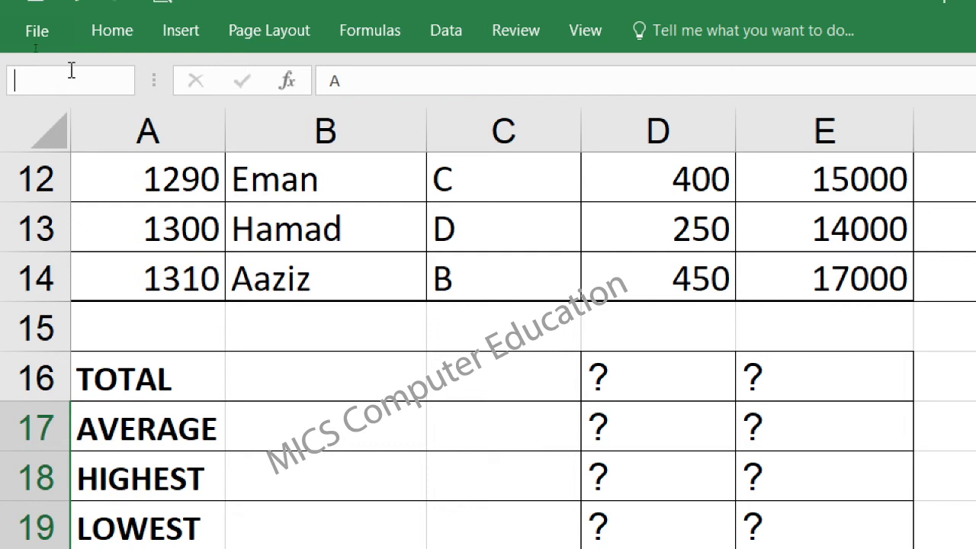
pyautogui.write('GRADE')
pyautogui.press('Return')
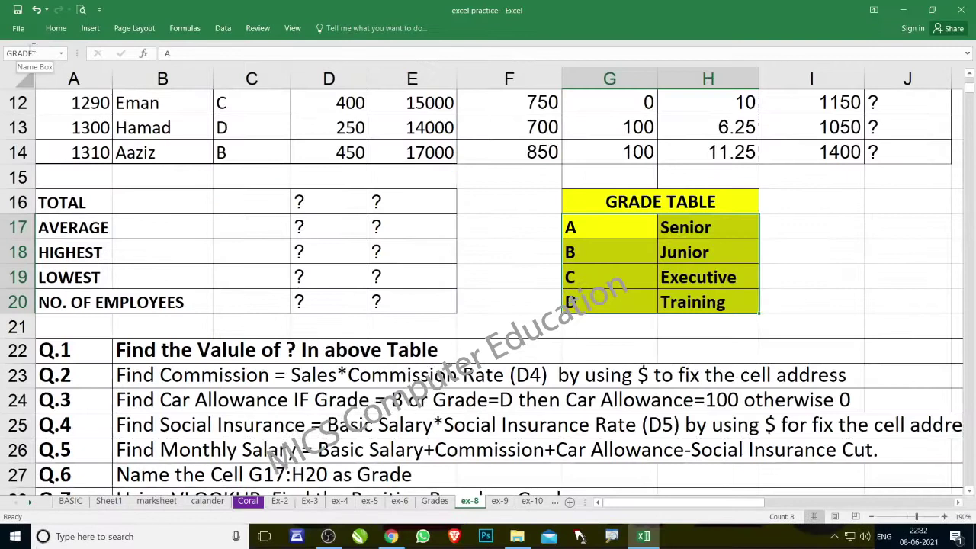
# Test the name by entering =GRADE in I18, then discard the test entry.
pyautogui.click(843, 258)
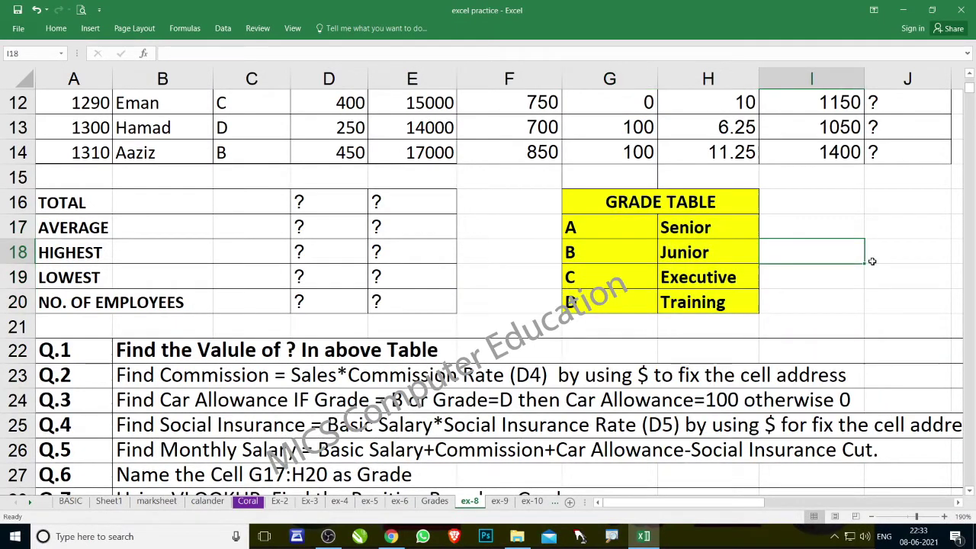
pyautogui.write('=GRAD')
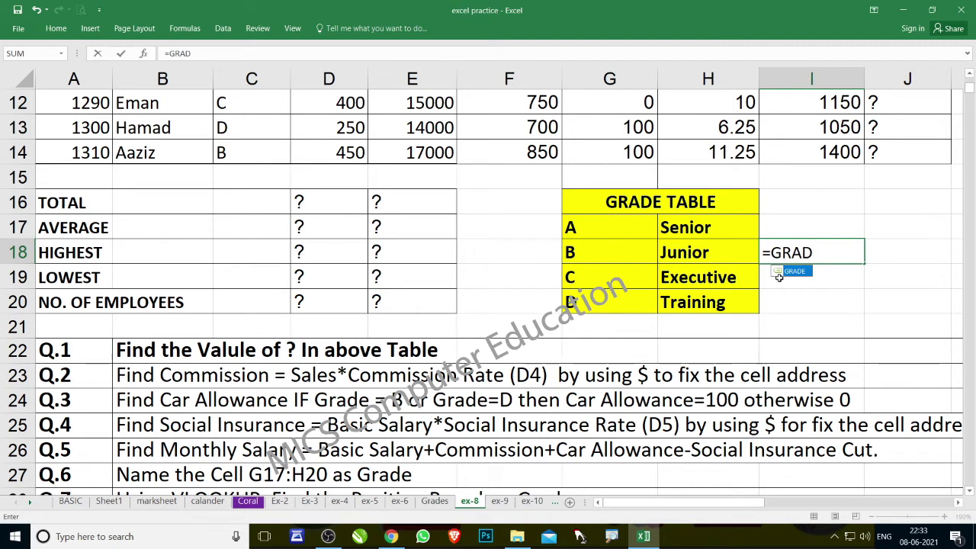
pyautogui.write('E')
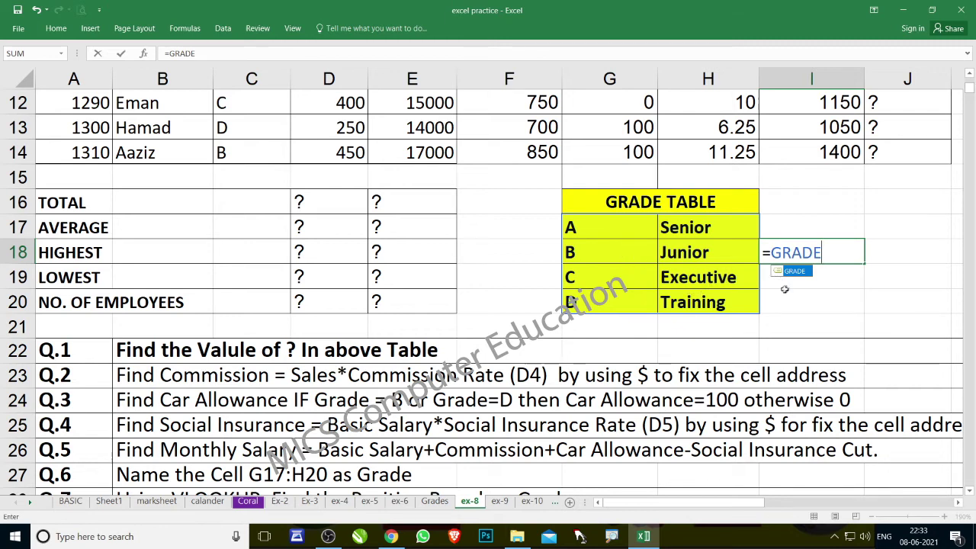
pyautogui.press('BackSpace')
pyautogui.press('BackSpace')
pyautogui.press('BackSpace')
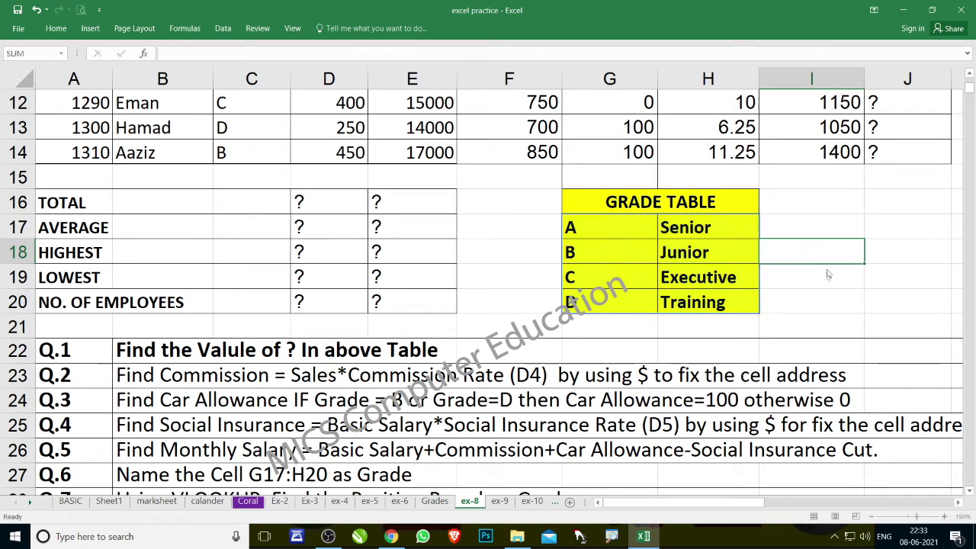
pyautogui.press('Return')
pyautogui.scroll(-2, 503, 362)
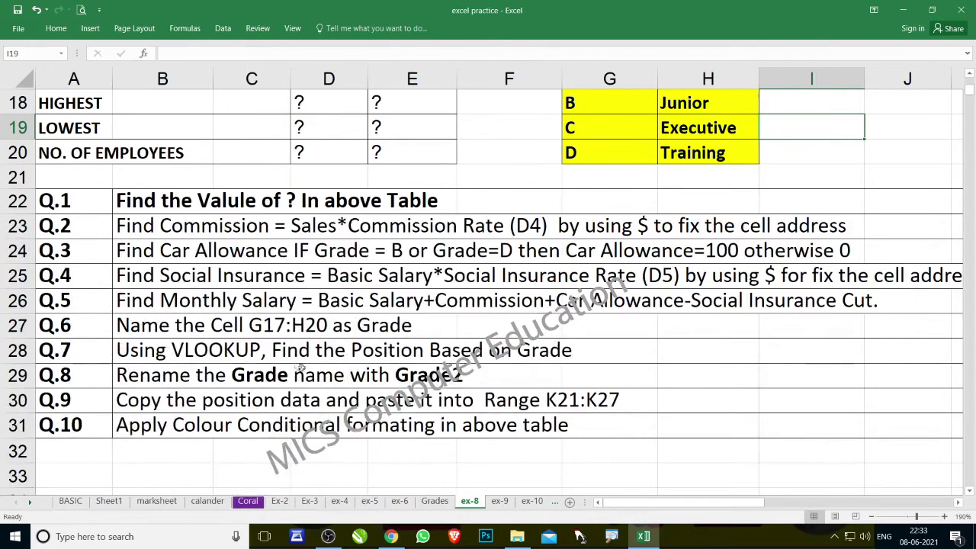
pyautogui.click(144, 352)
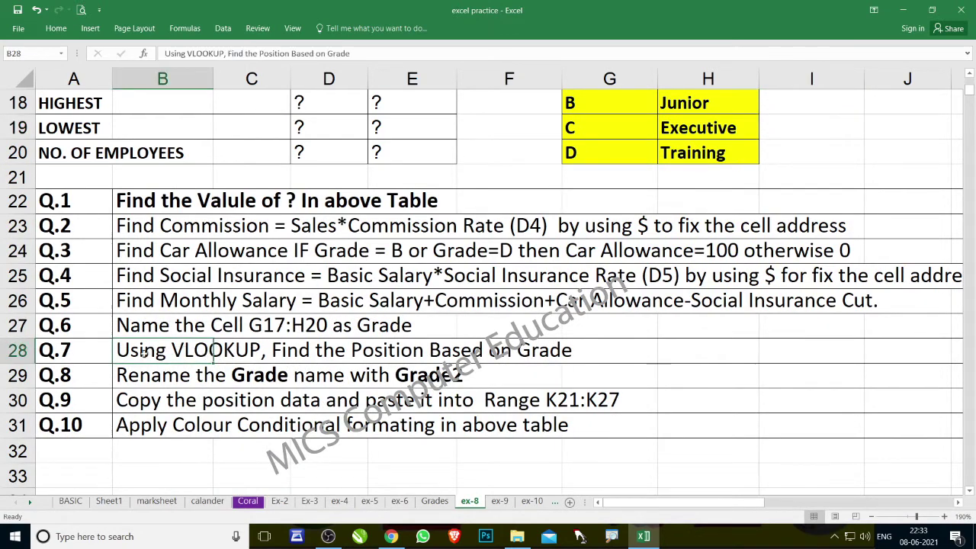
pyautogui.scroll(2, 532, 386)
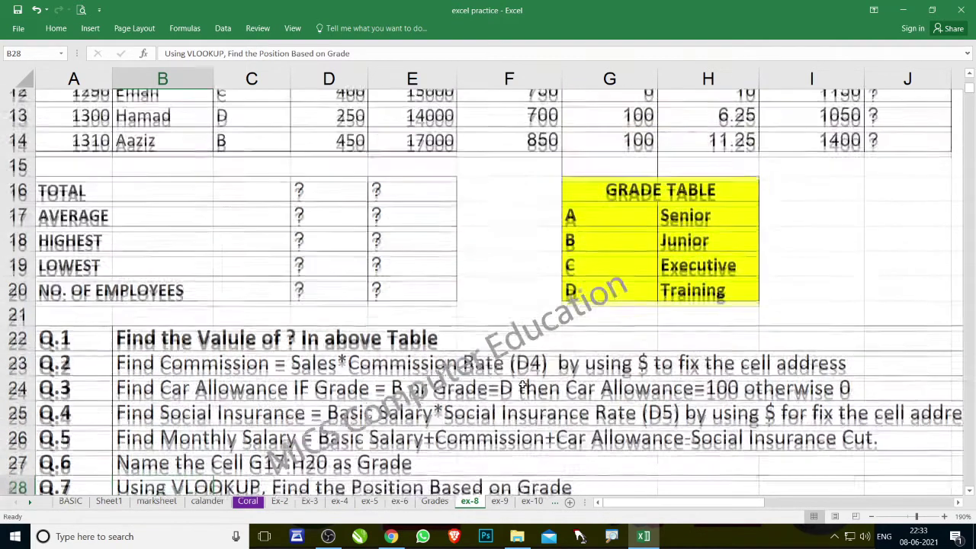
pyautogui.scroll(1, 774, 417)
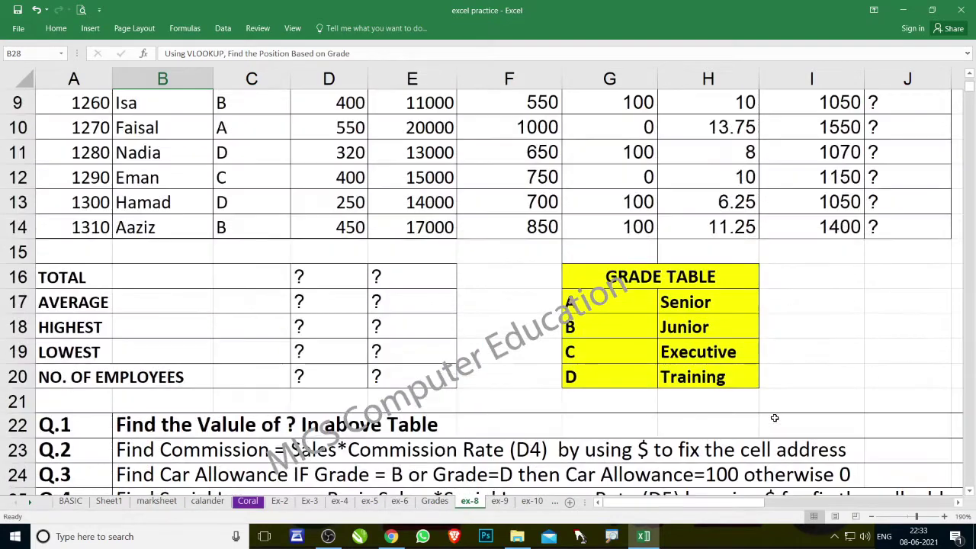
pyautogui.scroll(1, 774, 417)
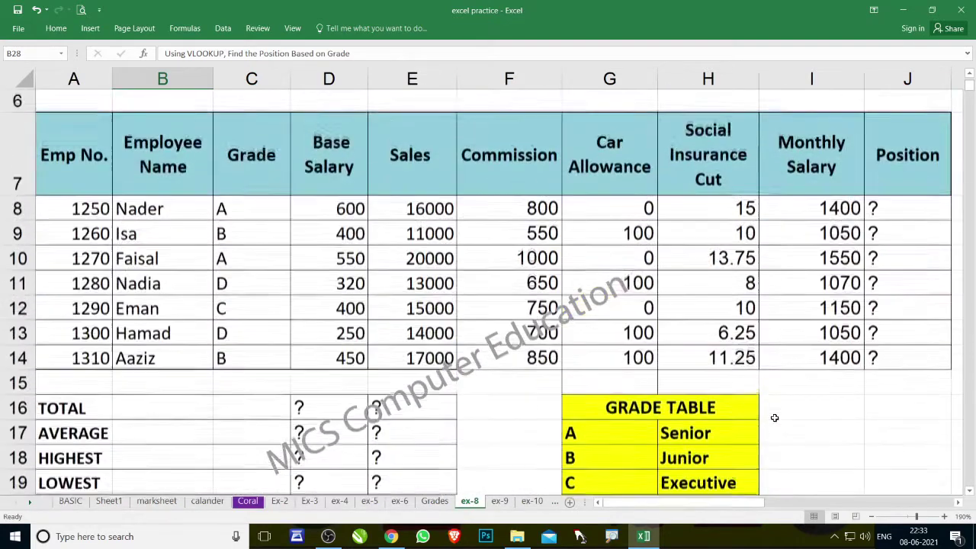
pyautogui.click(919, 212)
pyautogui.click(968, 490)
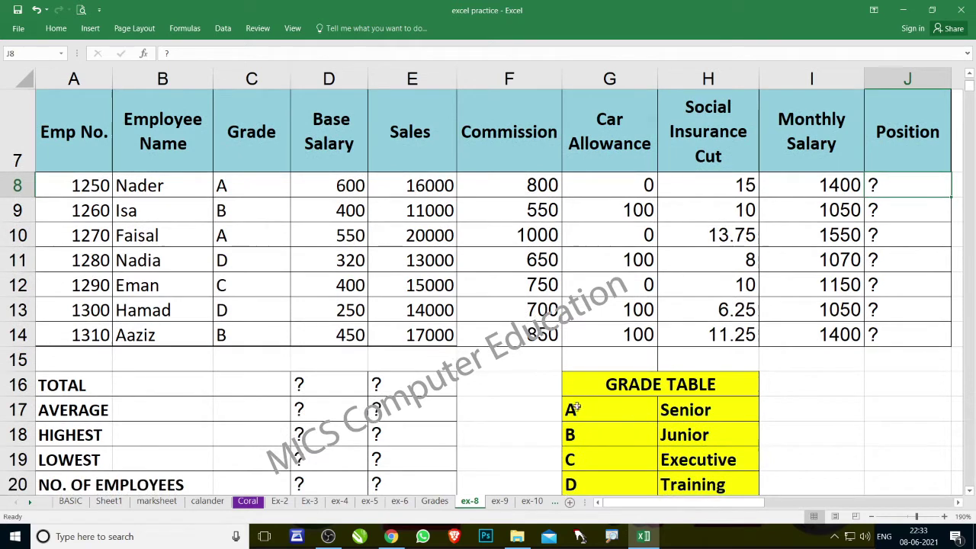
pyautogui.click(586, 410)
pyautogui.click(692, 412)
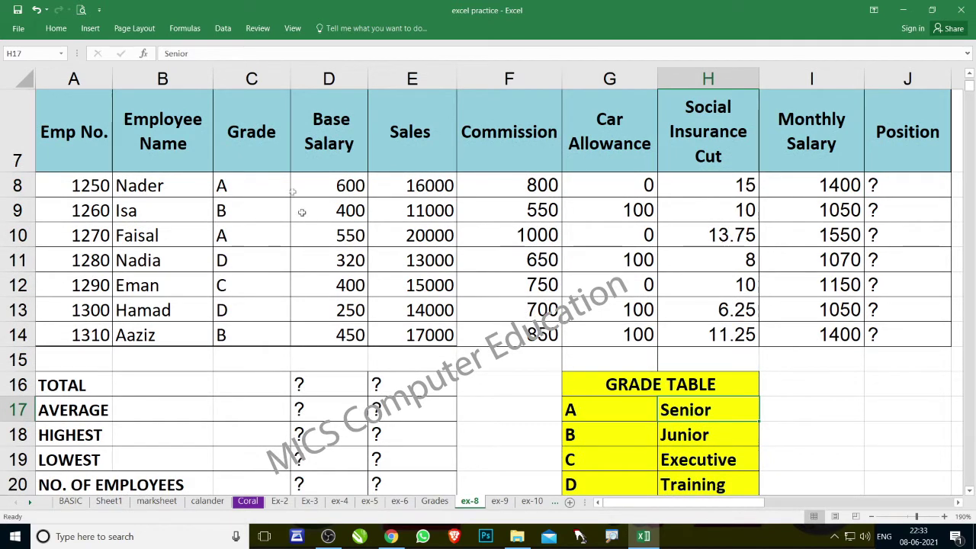
pyautogui.click(271, 182)
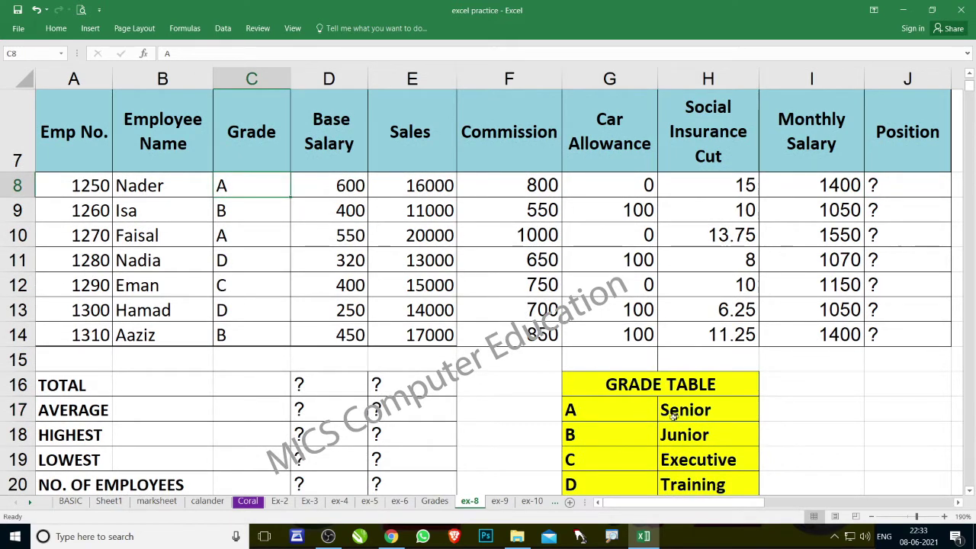
# Start a VLOOKUP formula in J8 using C8 as the lookup value.
pyautogui.click(892, 186)
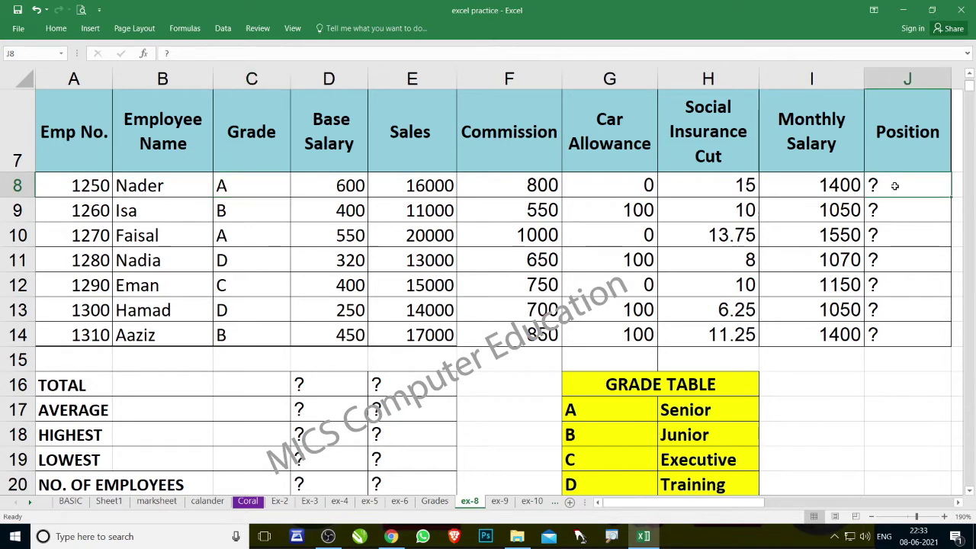
pyautogui.write('=')
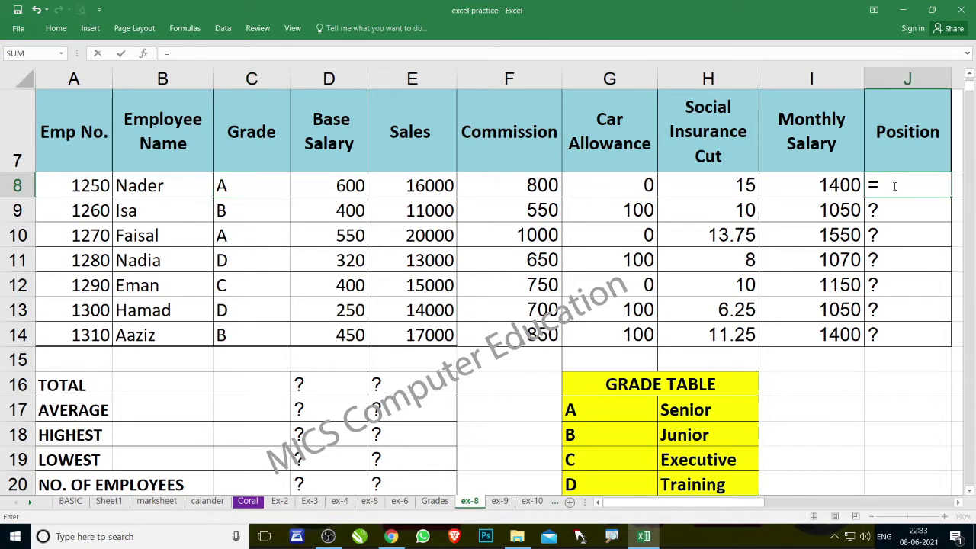
pyautogui.write('V')
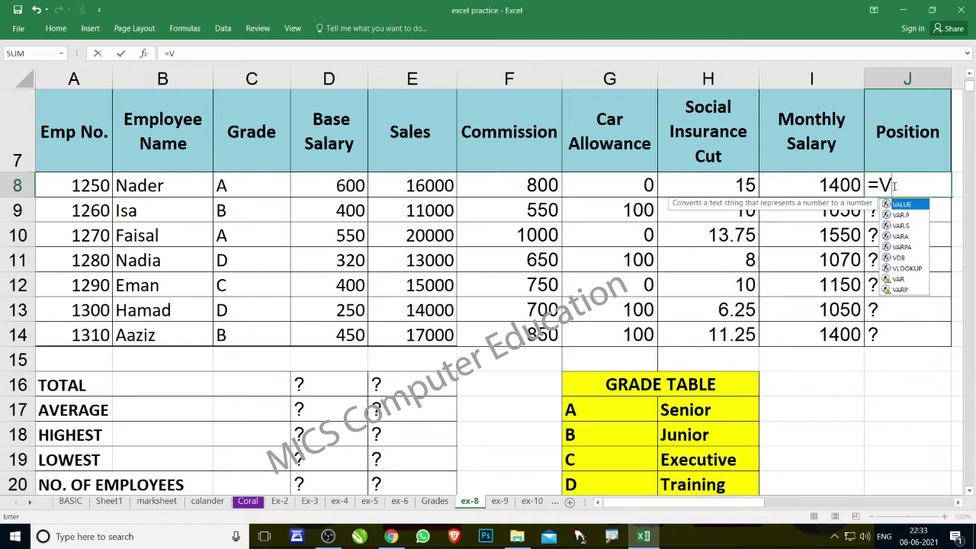
pyautogui.write('L')
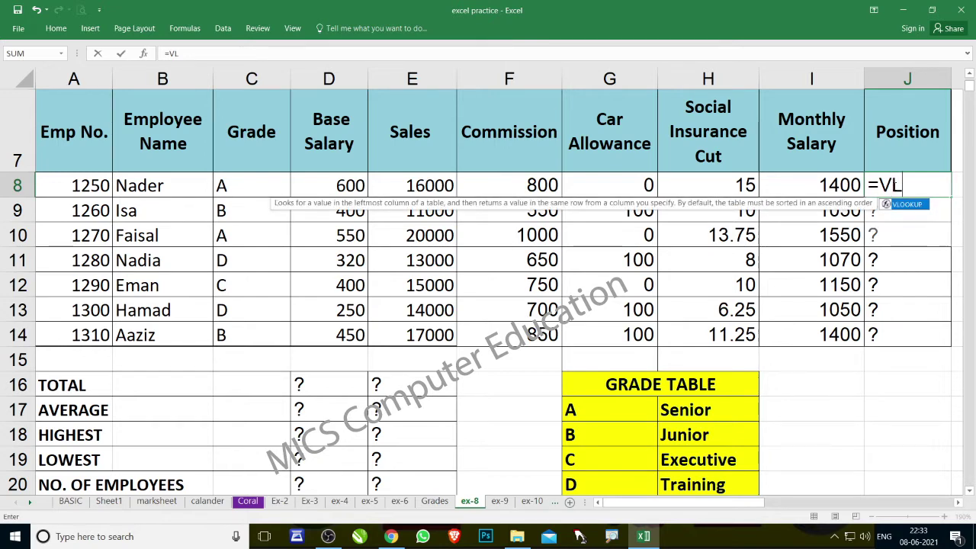
pyautogui.press('Tab')
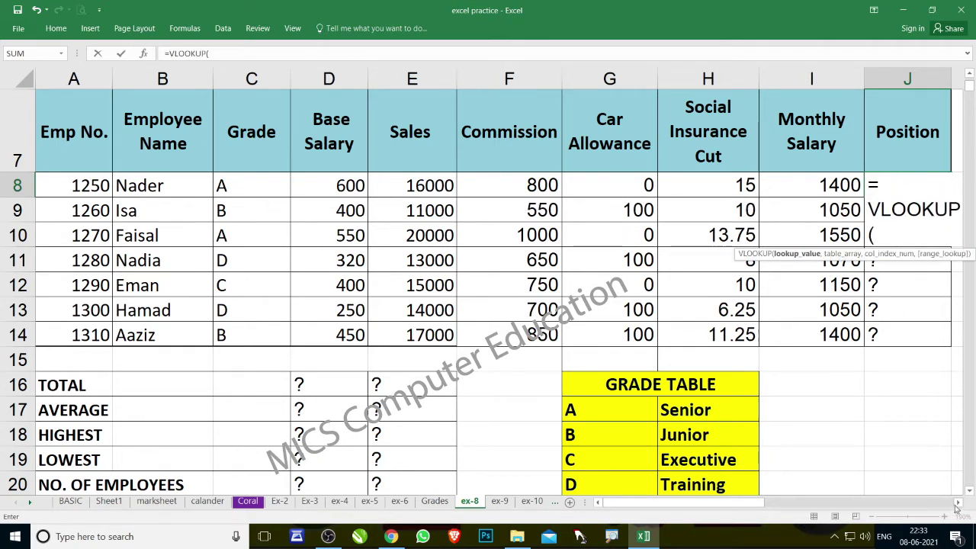
pyautogui.hscroll(2, 955, 506)
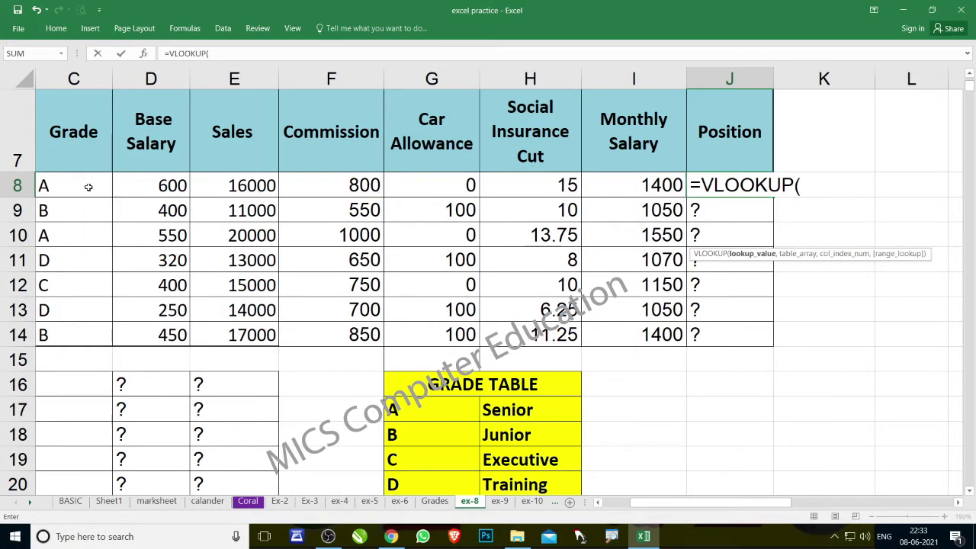
pyautogui.click(89, 187)
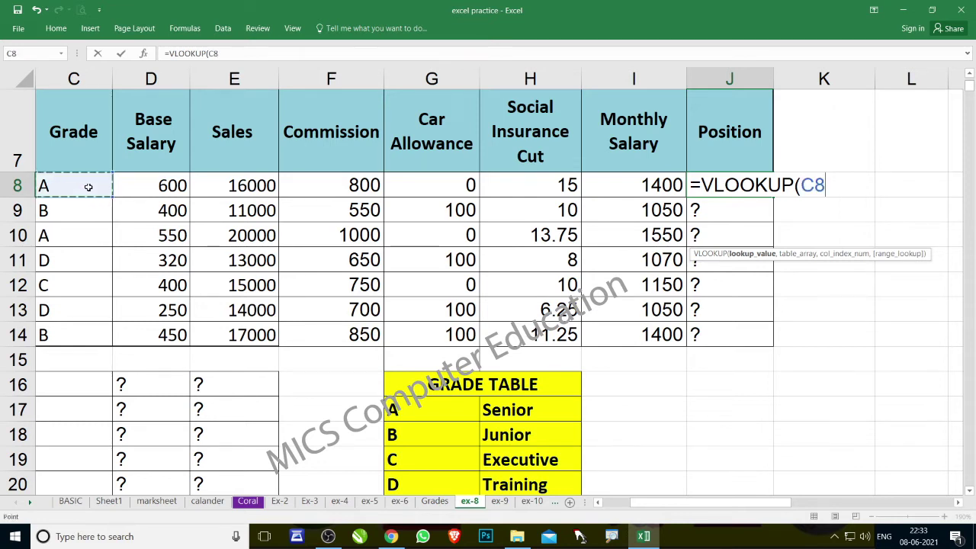
pyautogui.write(',')
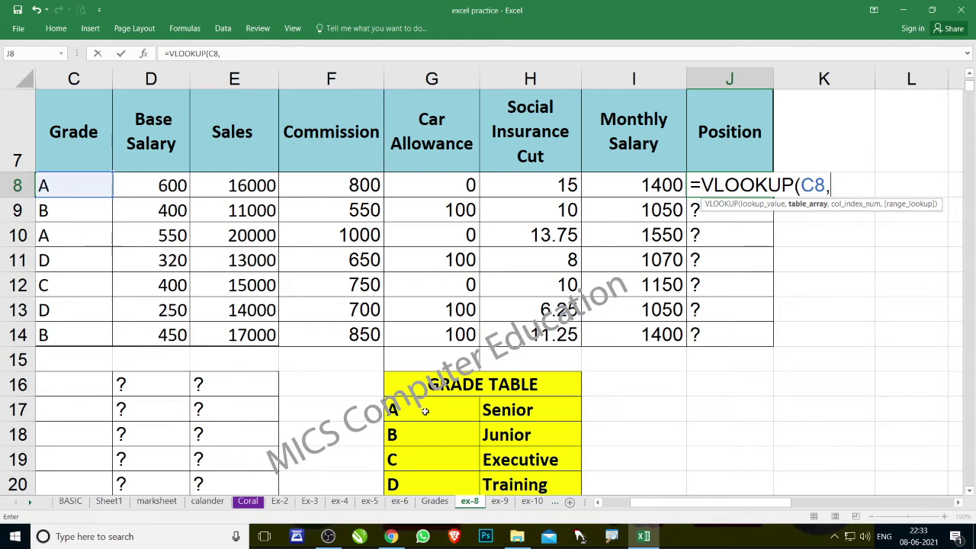
# Complete the lookup with the GRADE table, column 2, exact match, and enter it.
pyautogui.moveTo(428, 408); pyautogui.dragTo(529, 480)
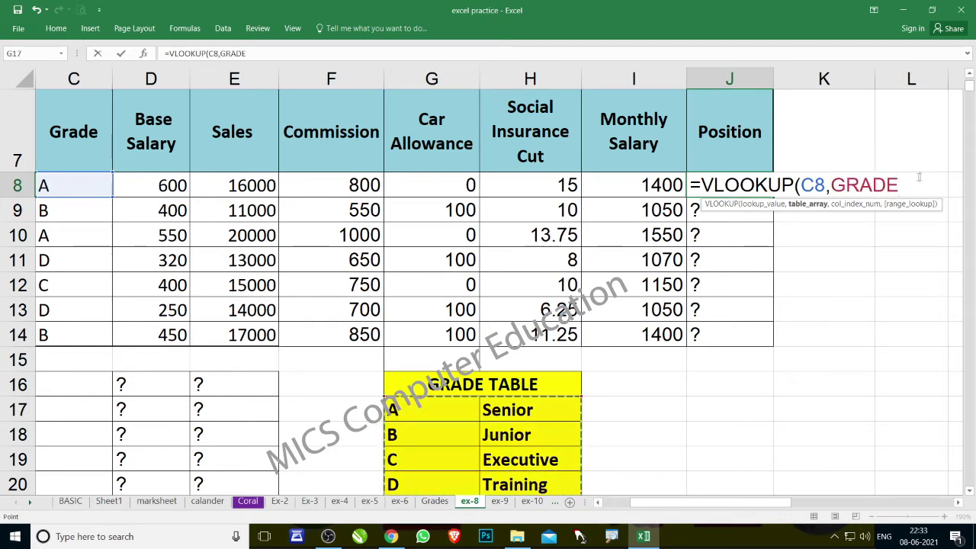
pyautogui.press('BackSpace')
pyautogui.press('BackSpace')
pyautogui.press('BackSpace')
pyautogui.press('BackSpace')
pyautogui.press('BackSpace')
pyautogui.write('GRA')
pyautogui.press('Tab')
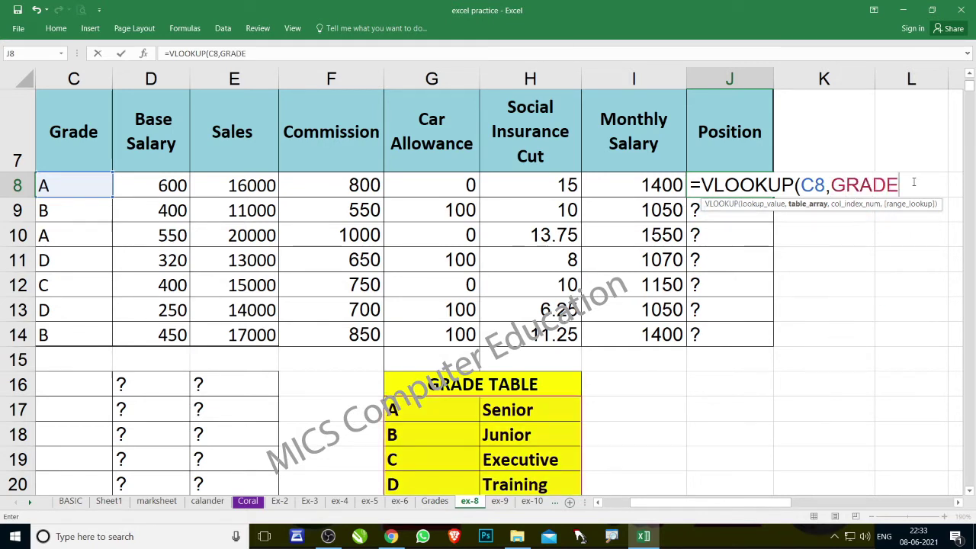
pyautogui.write(',1')
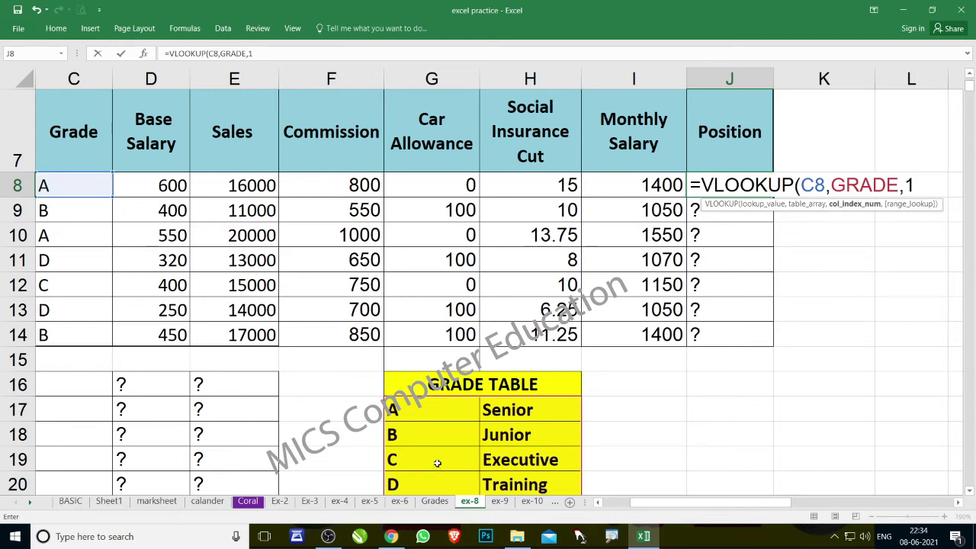
pyautogui.press('BackSpace')
pyautogui.write('2,0')
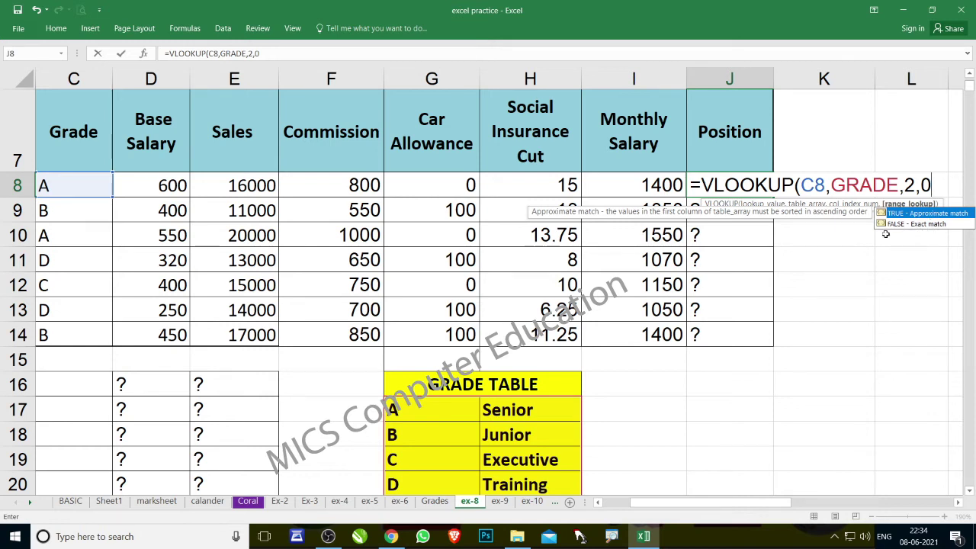
pyautogui.write(')')
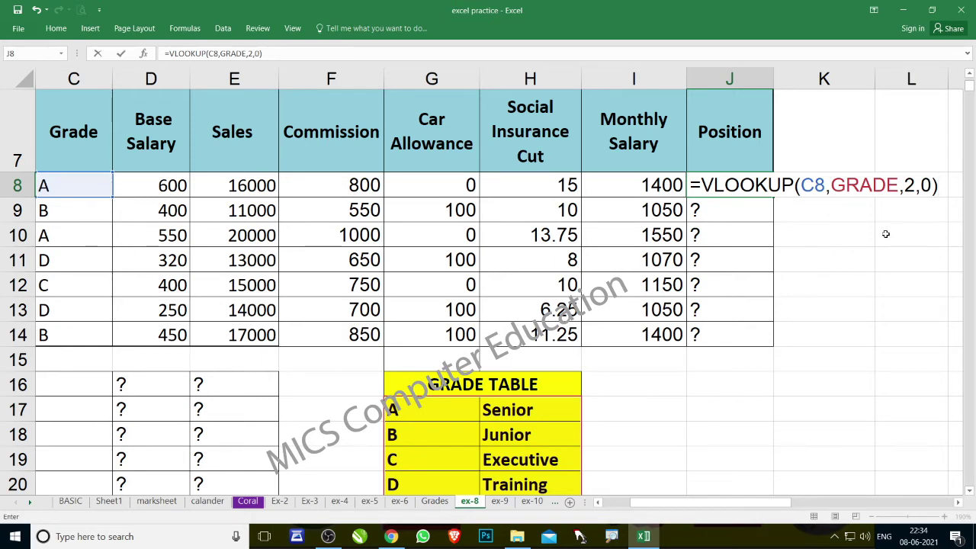
pyautogui.press('Return')
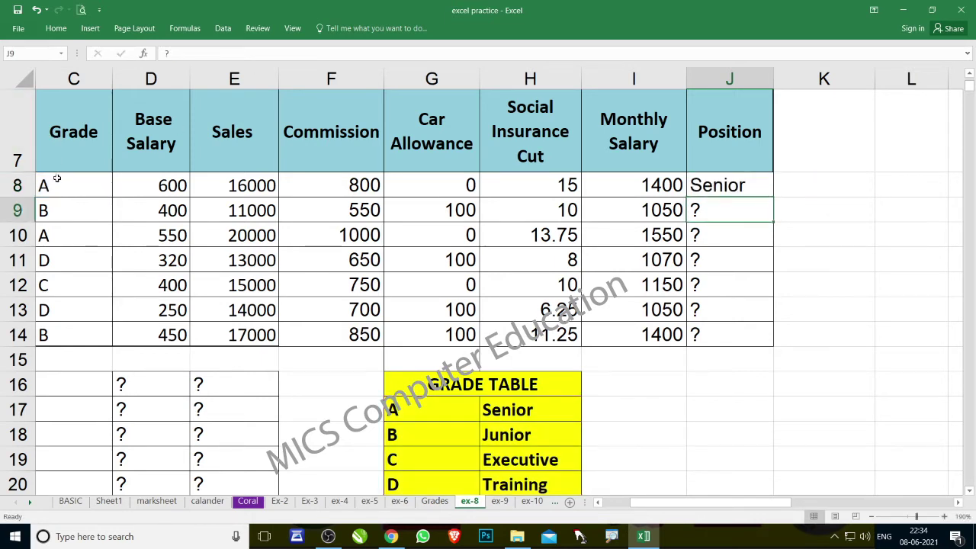
# Fill the J8 lookup down to J14, then re-enter G17's grade to confirm positions update.
pyautogui.click(723, 176)
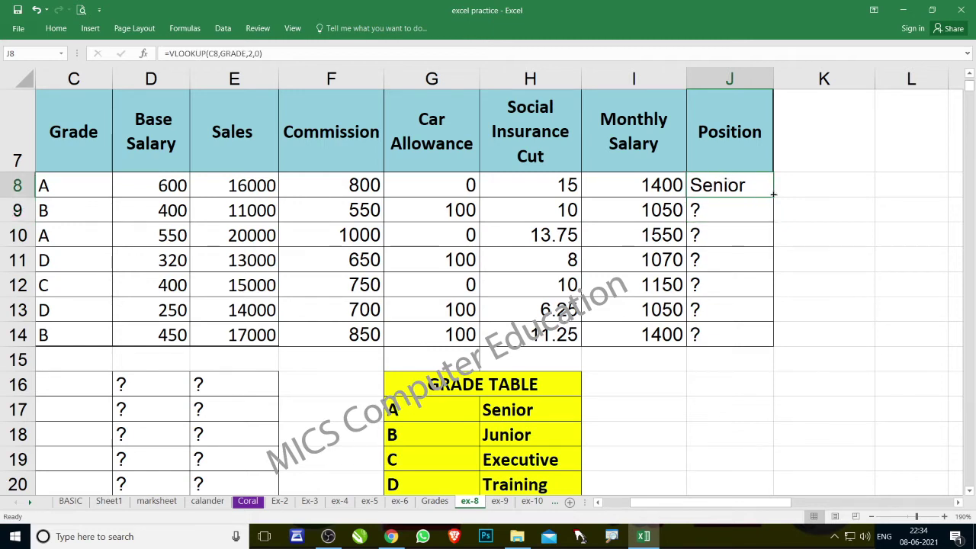
pyautogui.moveTo(772, 194); pyautogui.dragTo(773, 342)
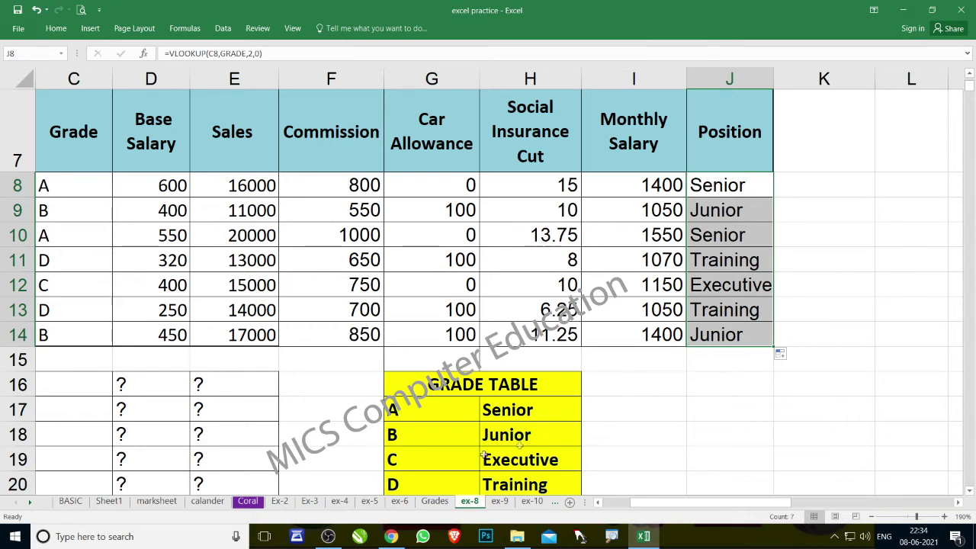
pyautogui.click(446, 412)
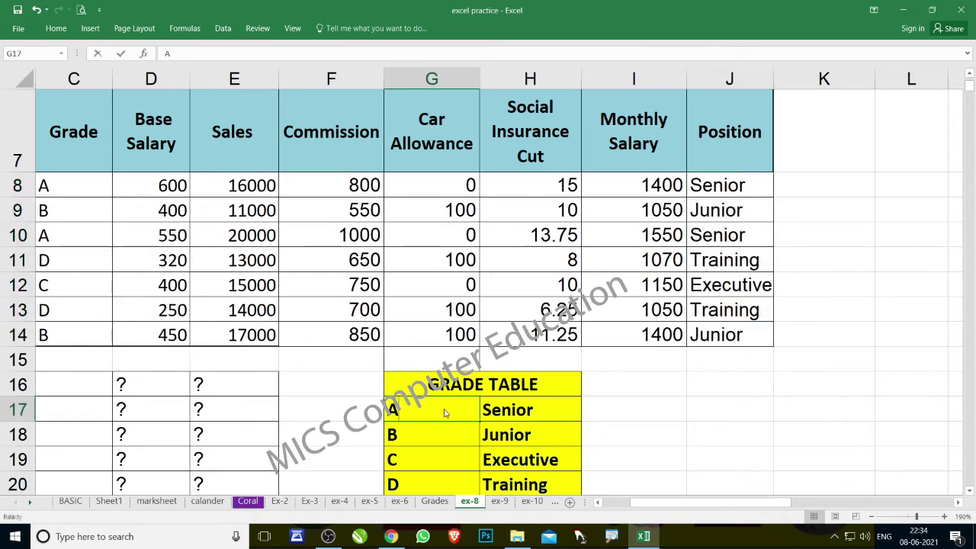
pyautogui.doubleClick(444, 409)
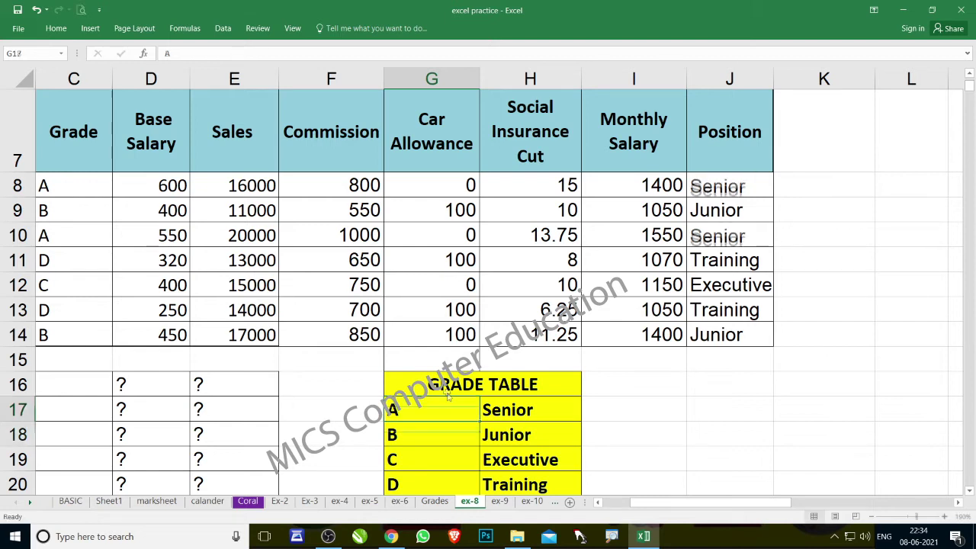
pyautogui.press('Return')
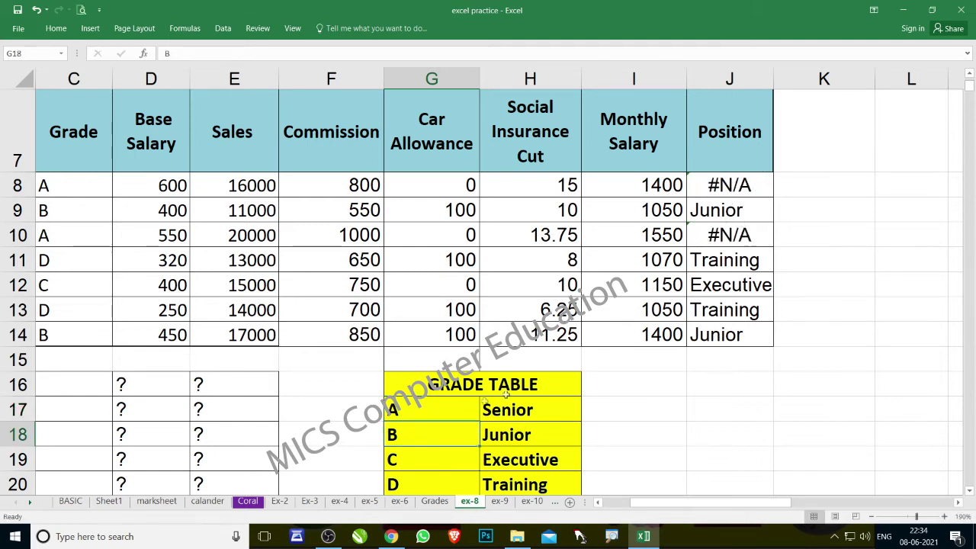
pyautogui.click(711, 448)
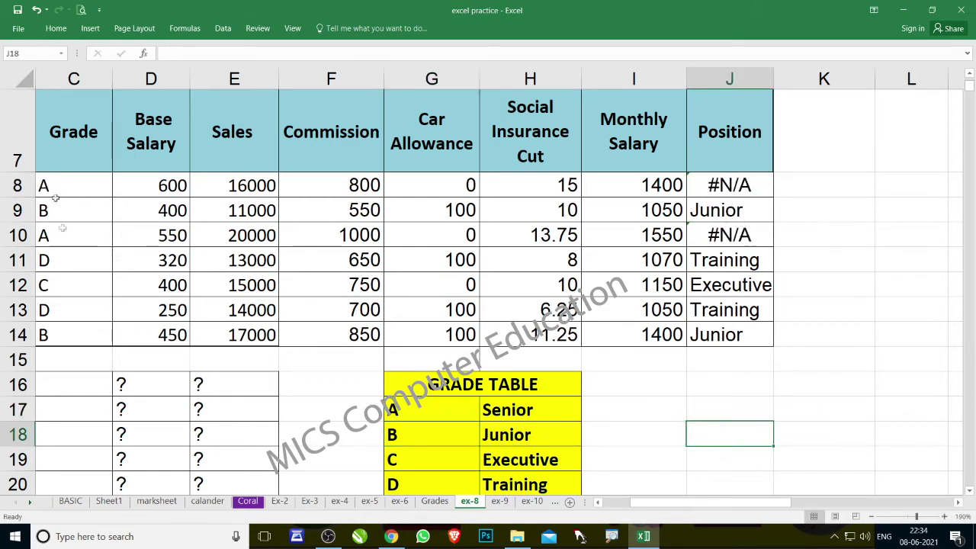
pyautogui.doubleClick(434, 412)
pyautogui.press('Return')
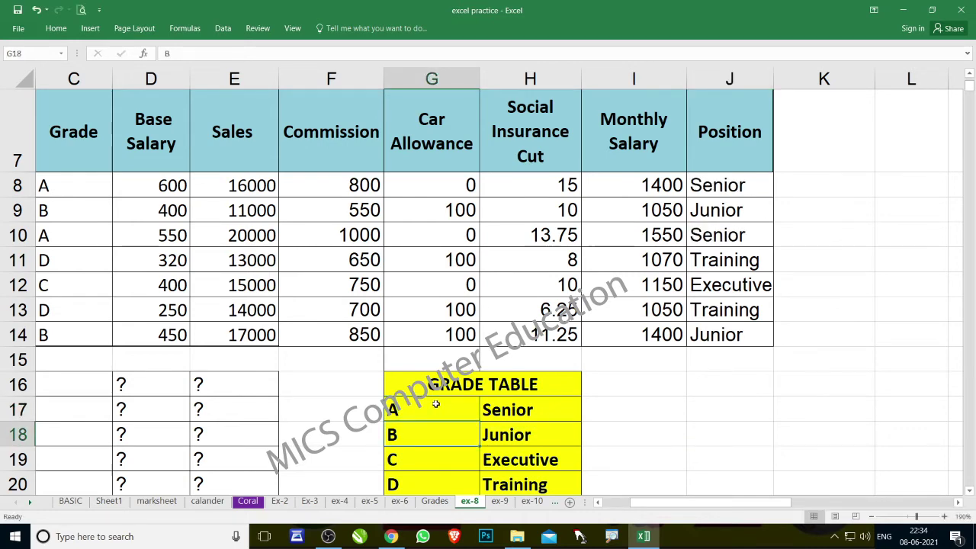
pyautogui.scroll(-1, 373, 328)
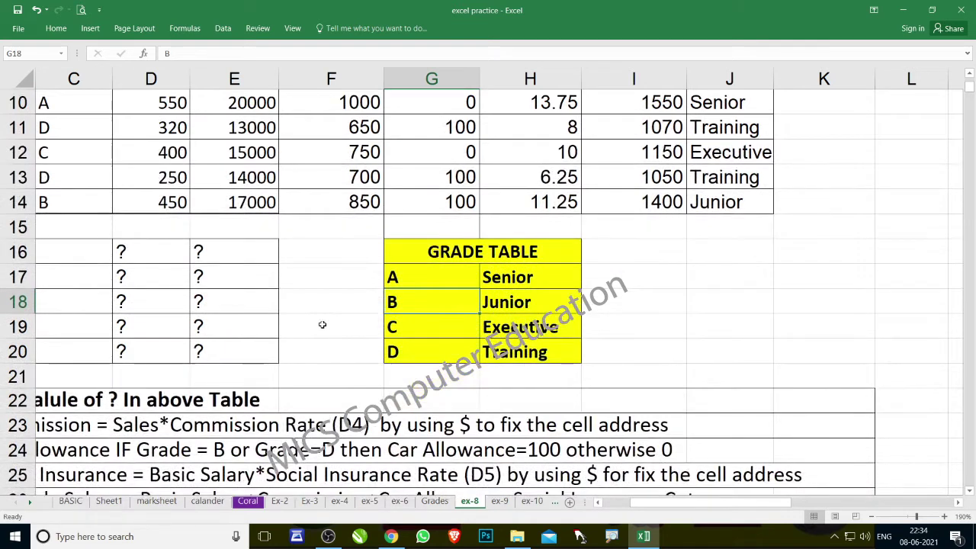
# Select the grade table G17:H20 to see that it carries the name GRADE.
pyautogui.press('Home')
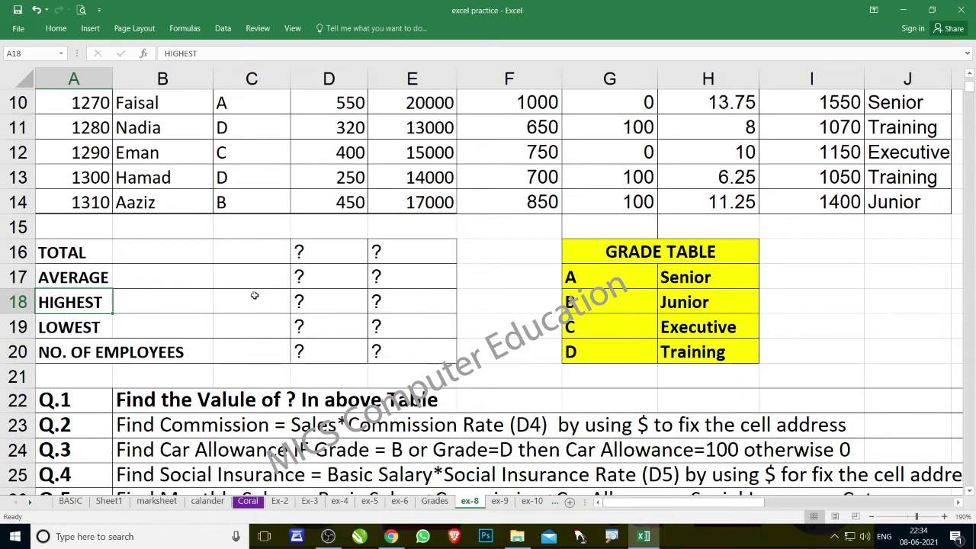
pyautogui.scroll(-3, 253, 295)
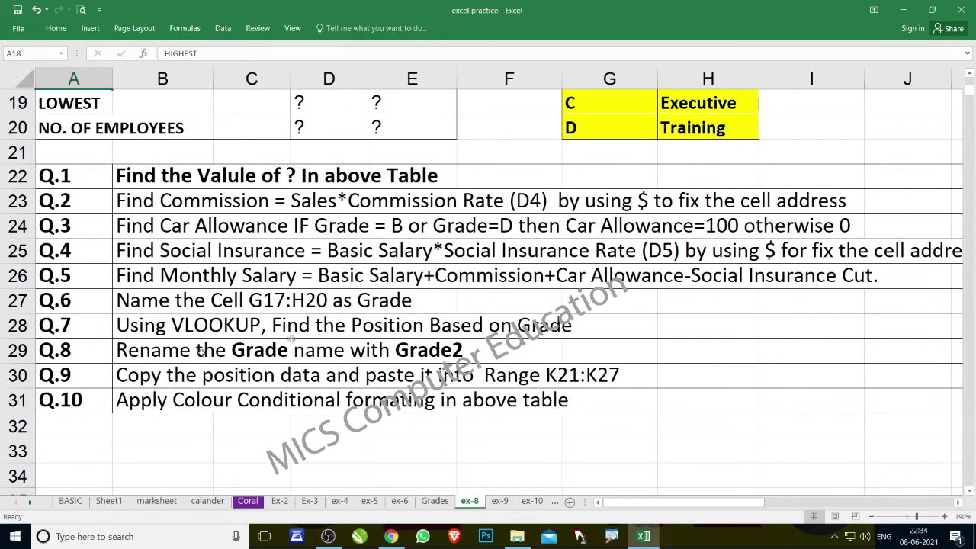
pyautogui.scroll(2, 621, 279)
pyautogui.scroll(-1, 621, 279)
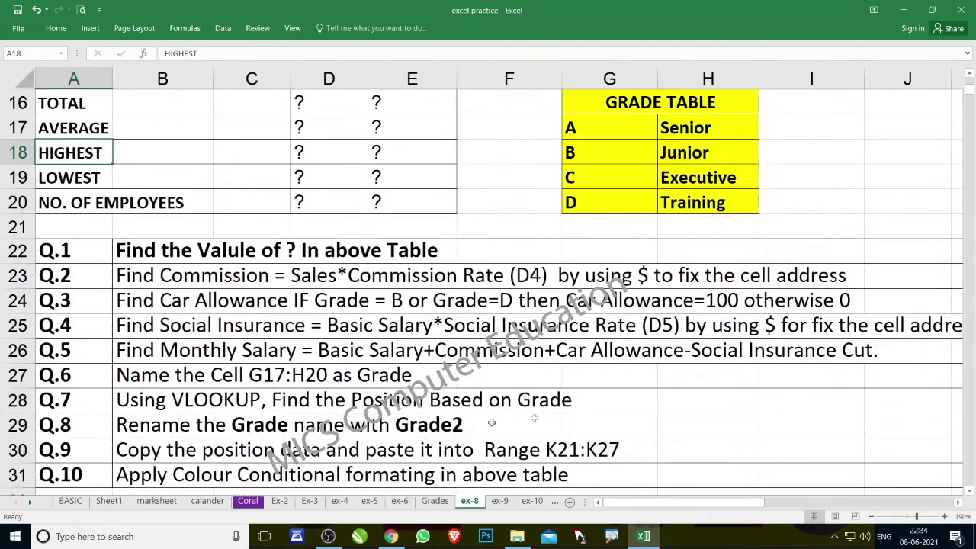
pyautogui.scroll(2, 605, 402)
pyautogui.moveTo(619, 277); pyautogui.dragTo(693, 349)
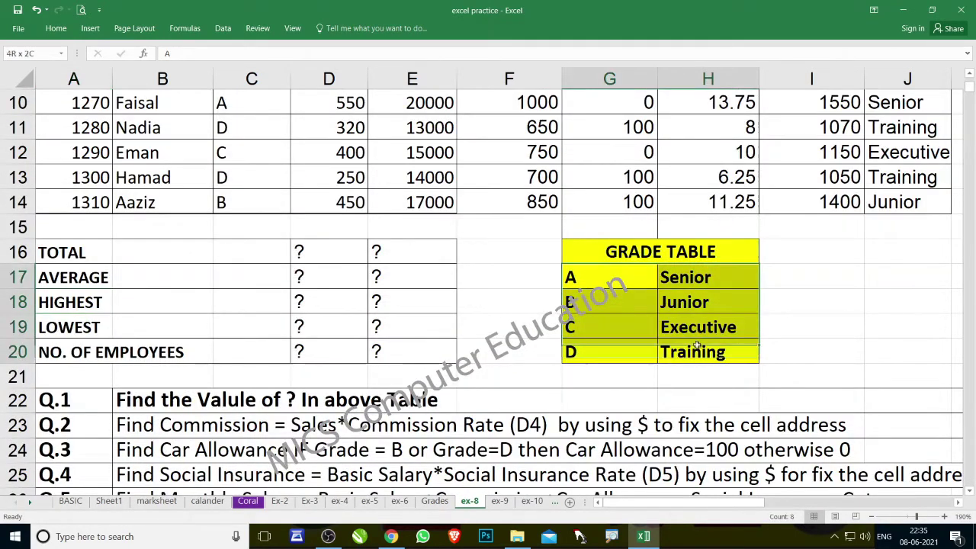
pyautogui.scroll(2, 429, 337)
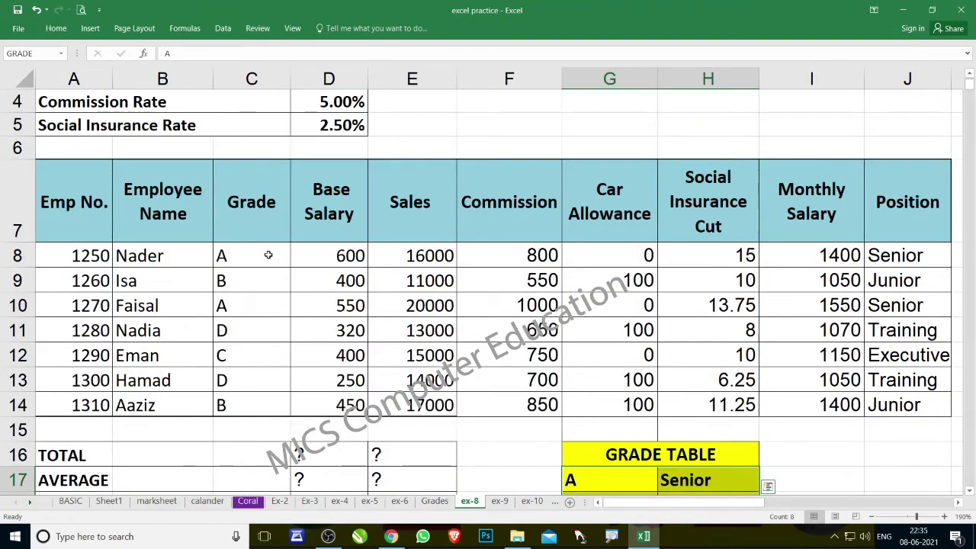
# Jump to the GRADE named range from the Name Box.
pyautogui.moveTo(266, 256); pyautogui.dragTo(262, 406)
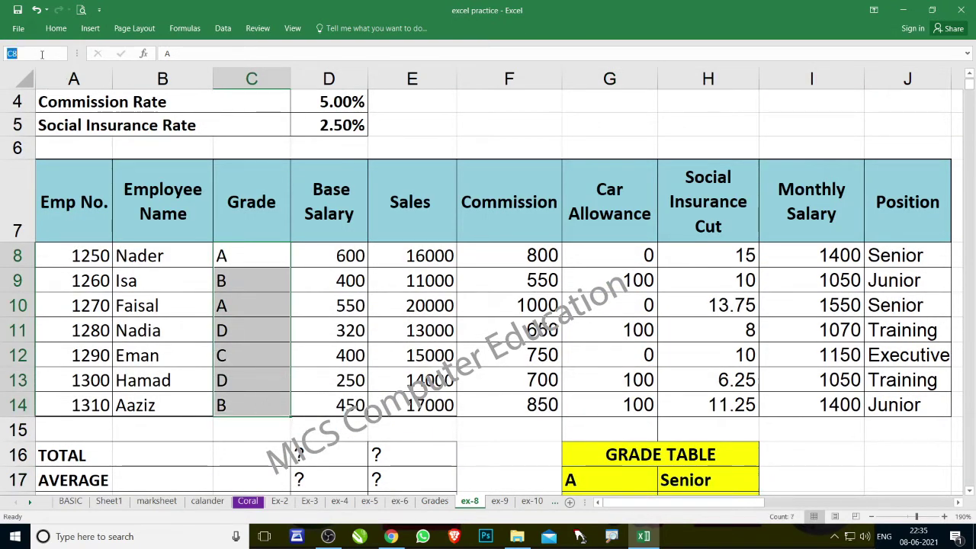
pyautogui.write('DE')
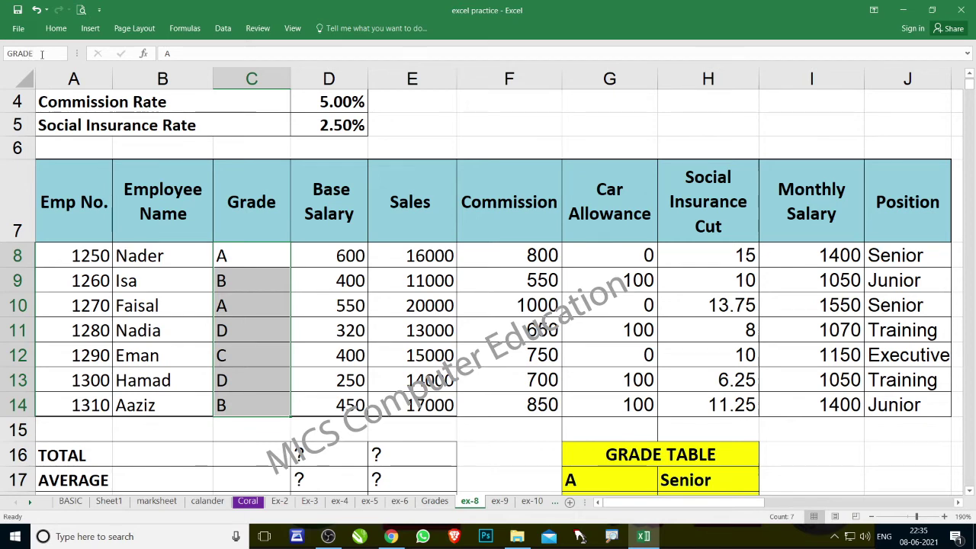
pyautogui.press('Return')
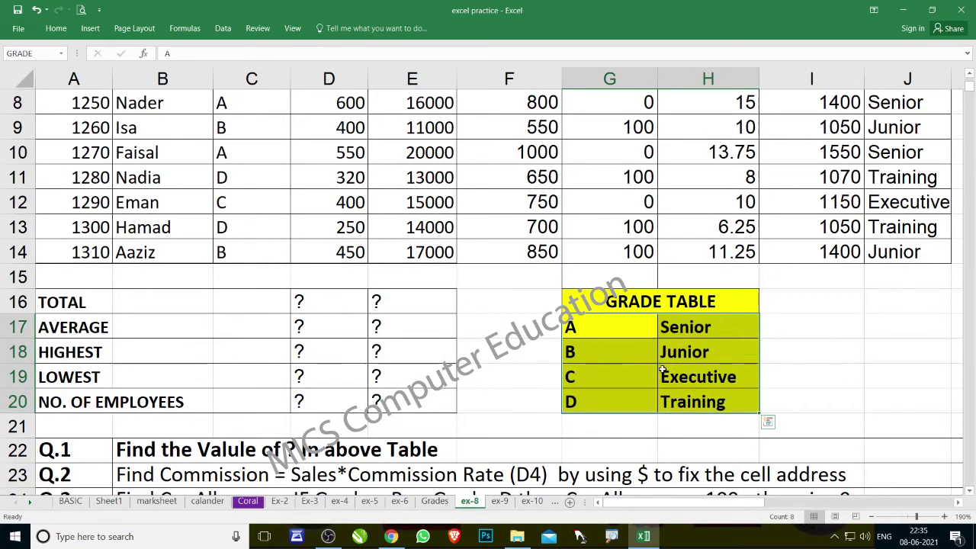
pyautogui.scroll(1, 379, 327)
pyautogui.moveTo(271, 233); pyautogui.dragTo(270, 381)
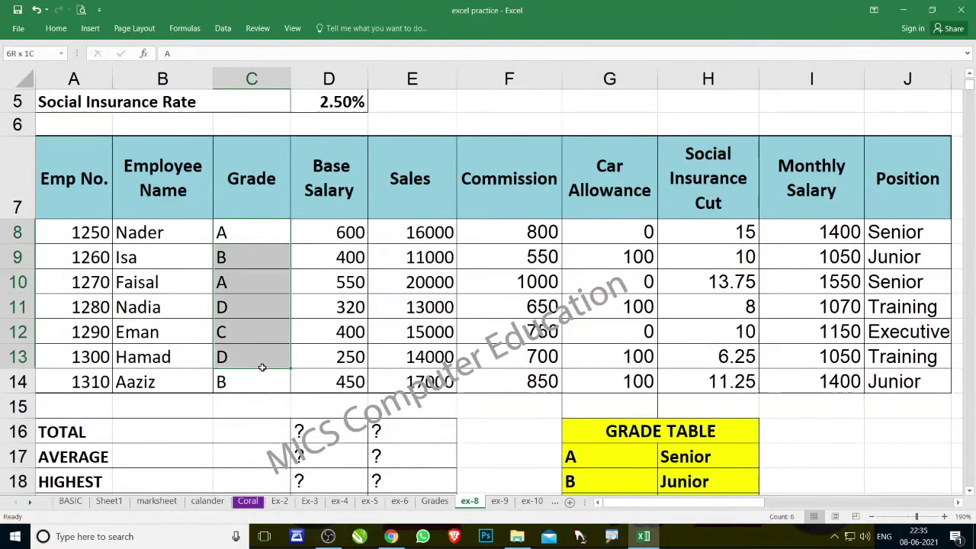
pyautogui.scroll(-1, 682, 470)
pyautogui.moveTo(572, 327); pyautogui.dragTo(691, 396)
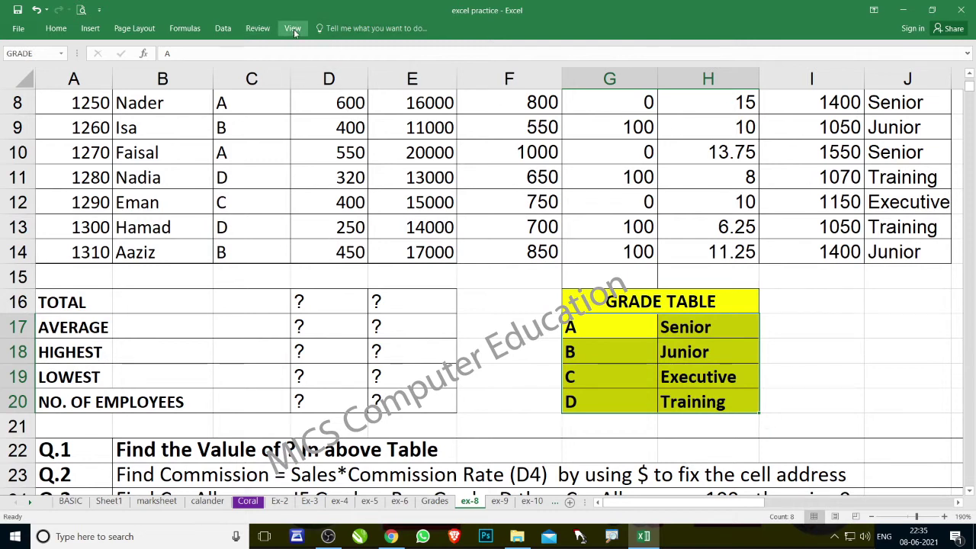
# Open Name Manager from the Formulas ribbon's Defined Names group.
pyautogui.click(257, 29)
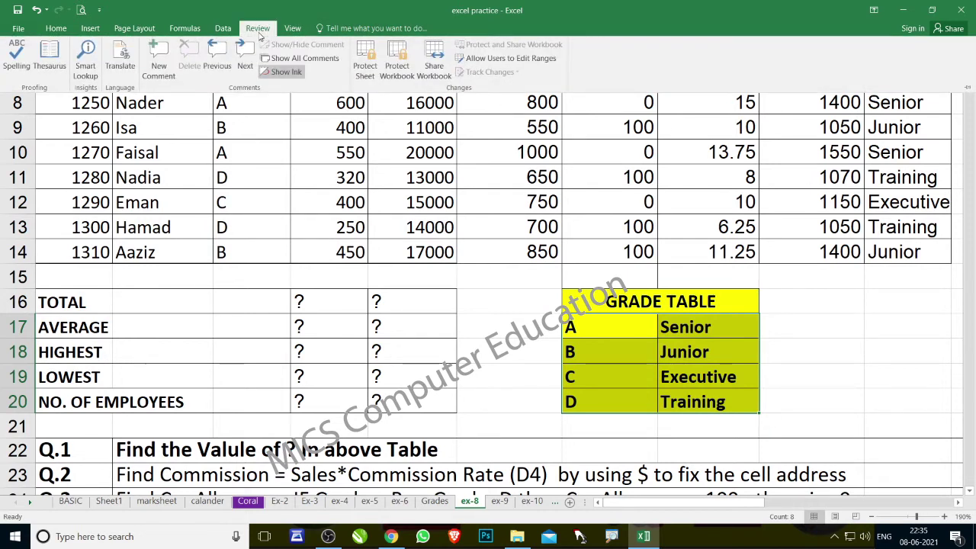
pyautogui.click(221, 28)
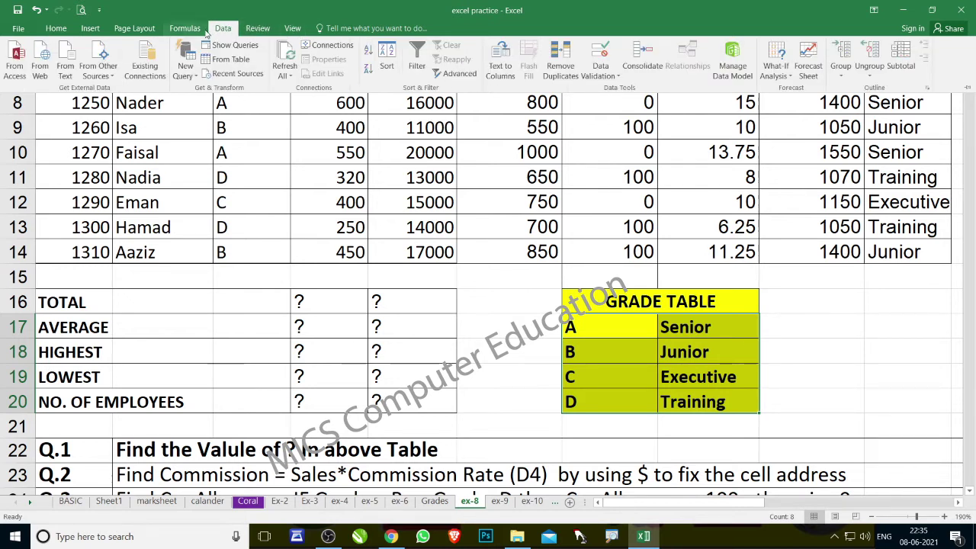
pyautogui.click(197, 29)
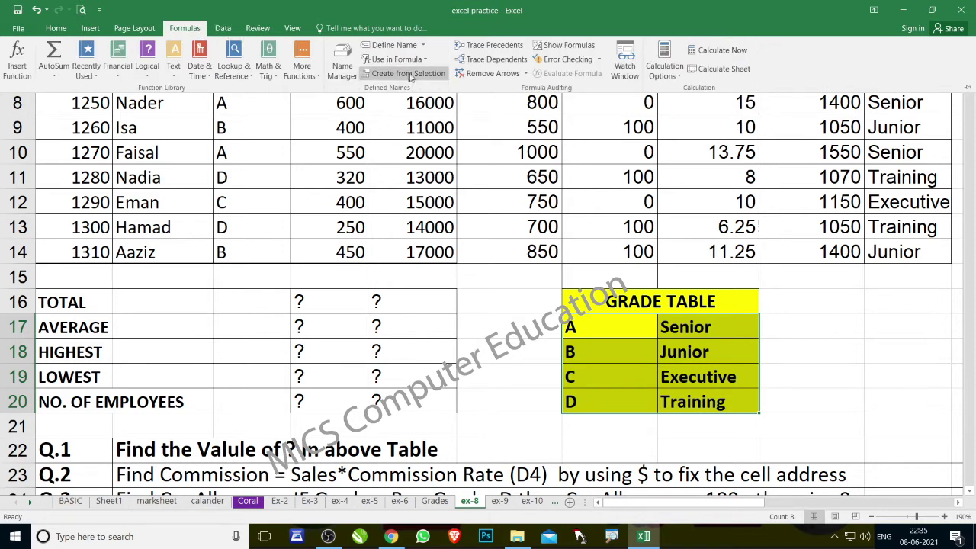
pyautogui.press('Escape')
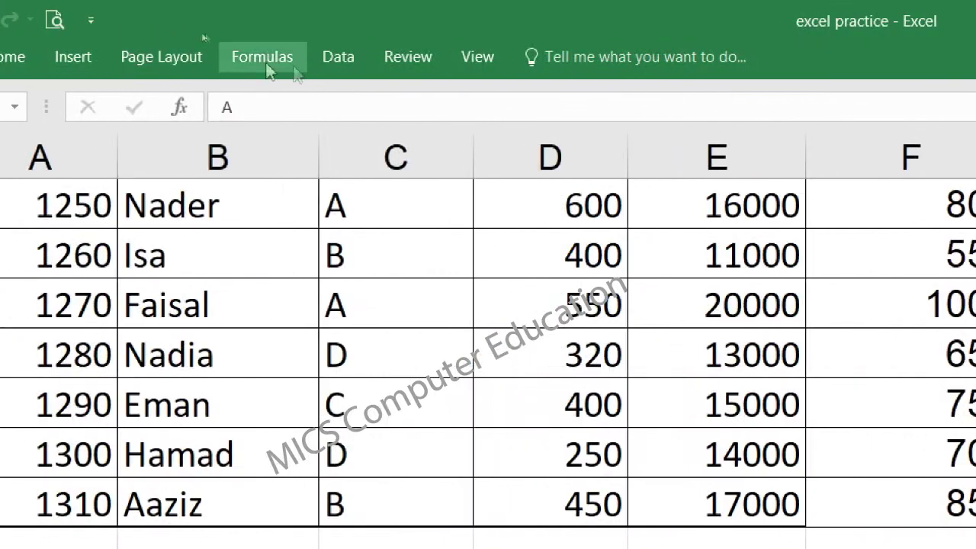
pyautogui.click(283, 58)
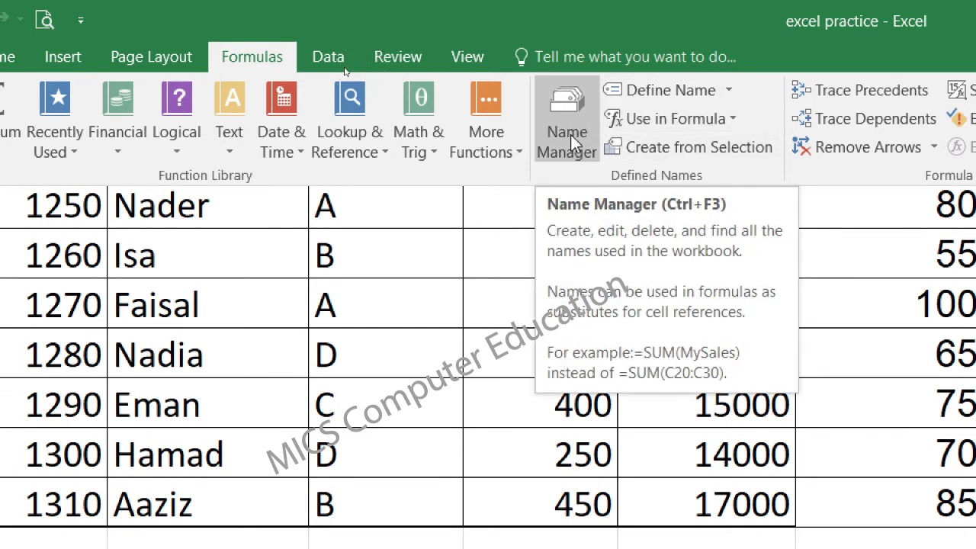
pyautogui.click(572, 140)
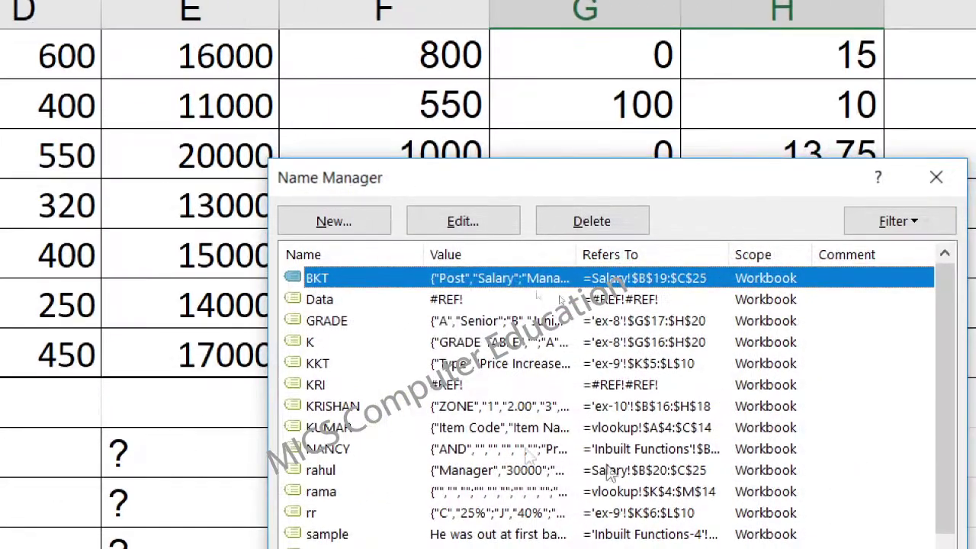
# Rename GRADE to GRADE2, still referring to 'ex-8'!$G$17:$H$20, and close Name Manager.
pyautogui.scroll(-1, 423, 439)
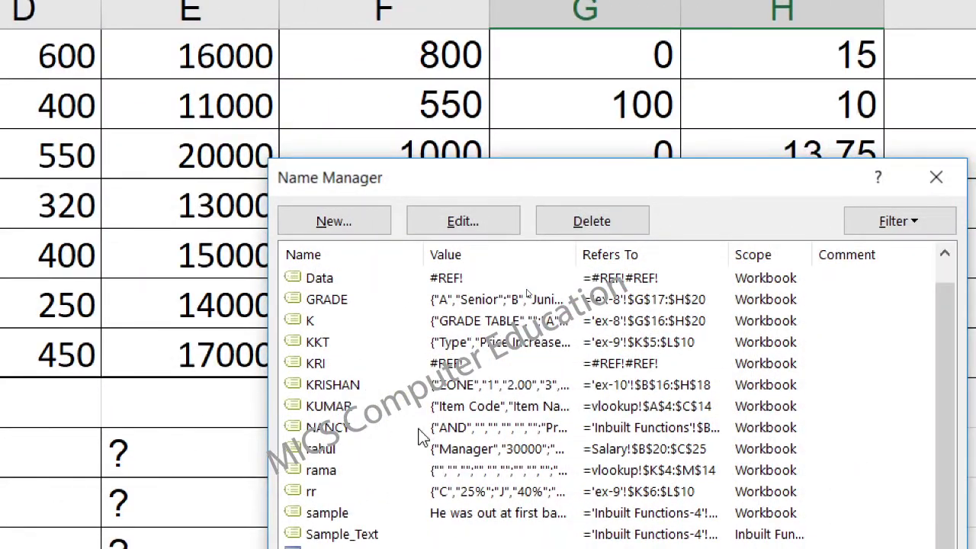
pyautogui.moveTo(724, 190); pyautogui.dragTo(670, 69)
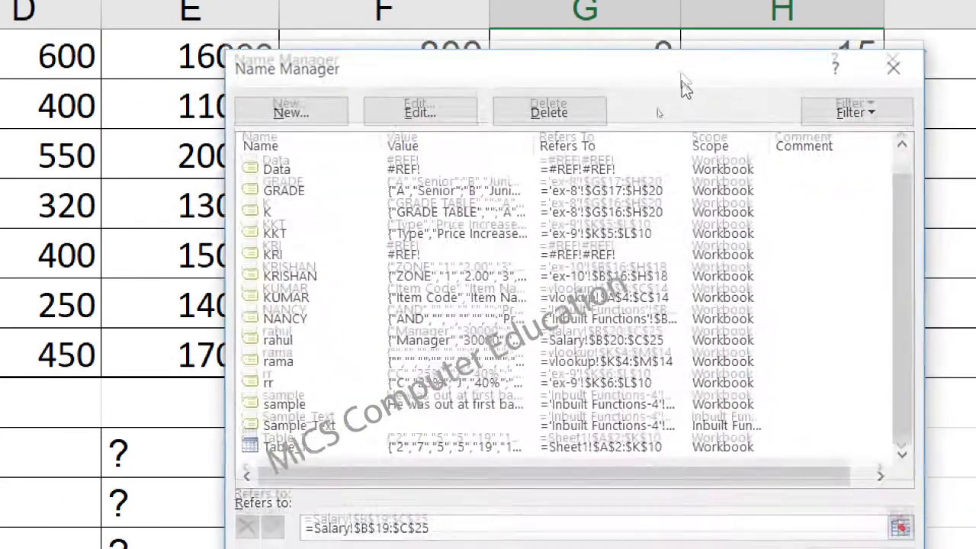
pyautogui.scroll(1, 251, 163)
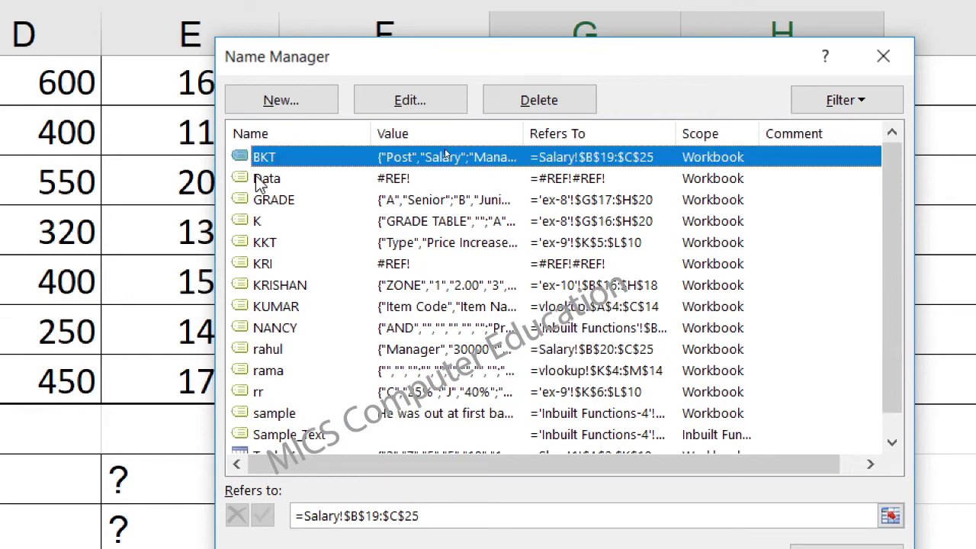
pyautogui.click(281, 200)
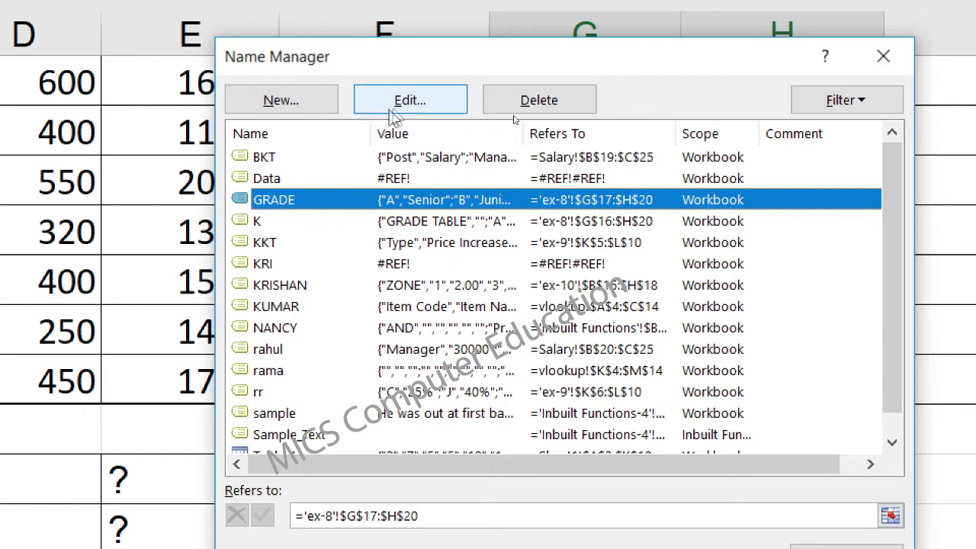
pyautogui.click(412, 100)
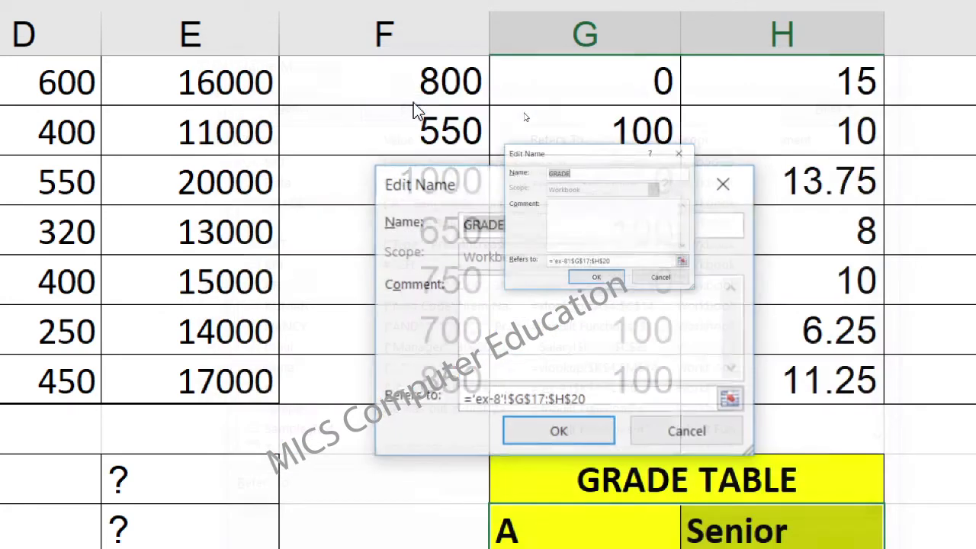
pyautogui.click(553, 222)
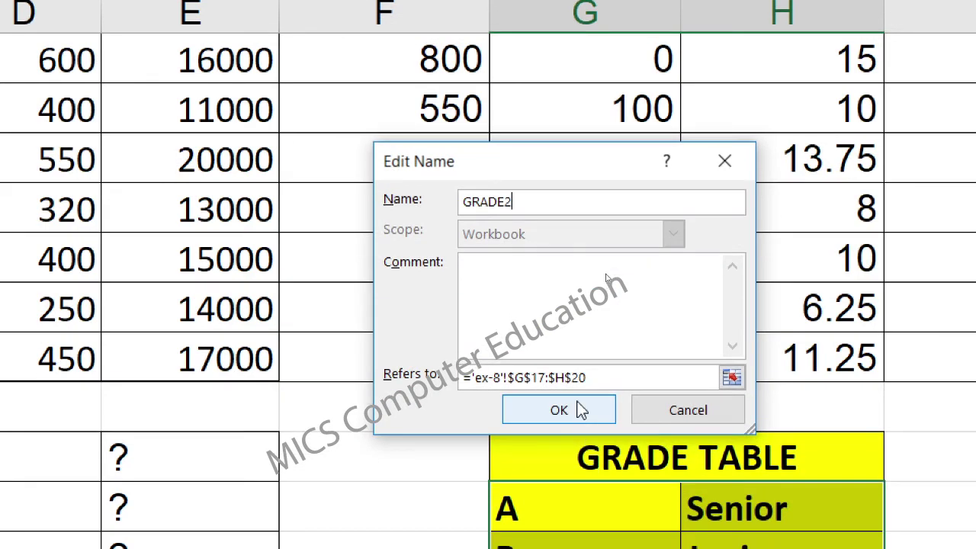
pyautogui.write('2')
pyautogui.click(573, 432)
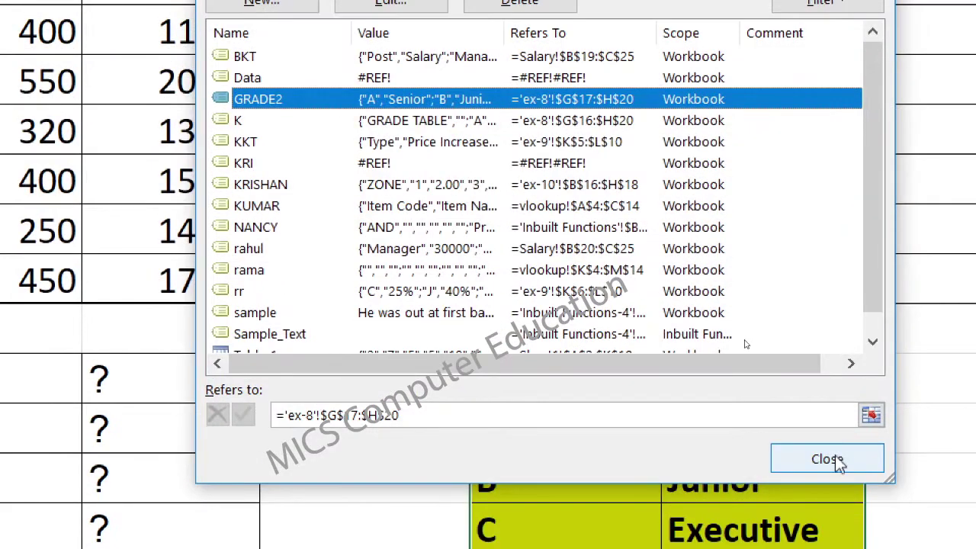
pyautogui.click(847, 536)
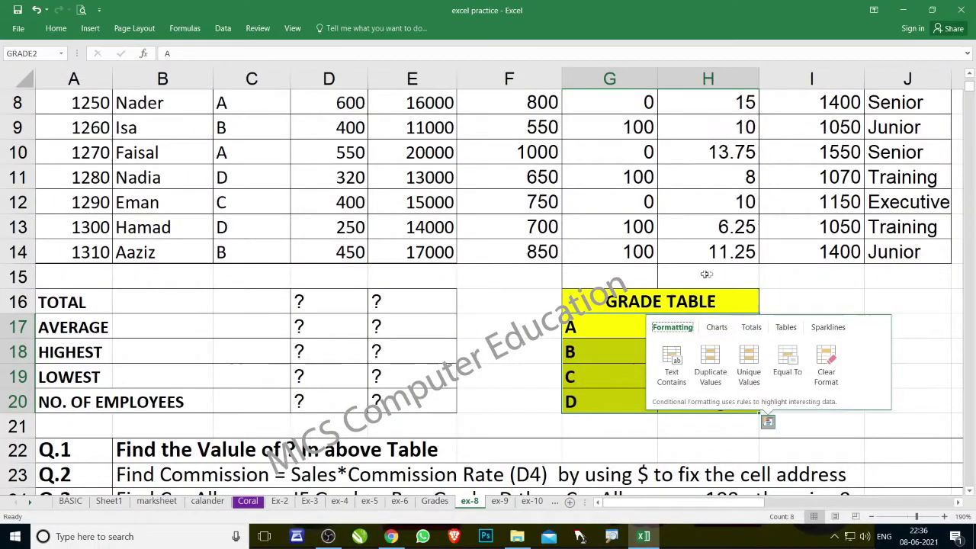
pyautogui.click(800, 293)
pyautogui.moveTo(647, 320); pyautogui.dragTo(686, 395)
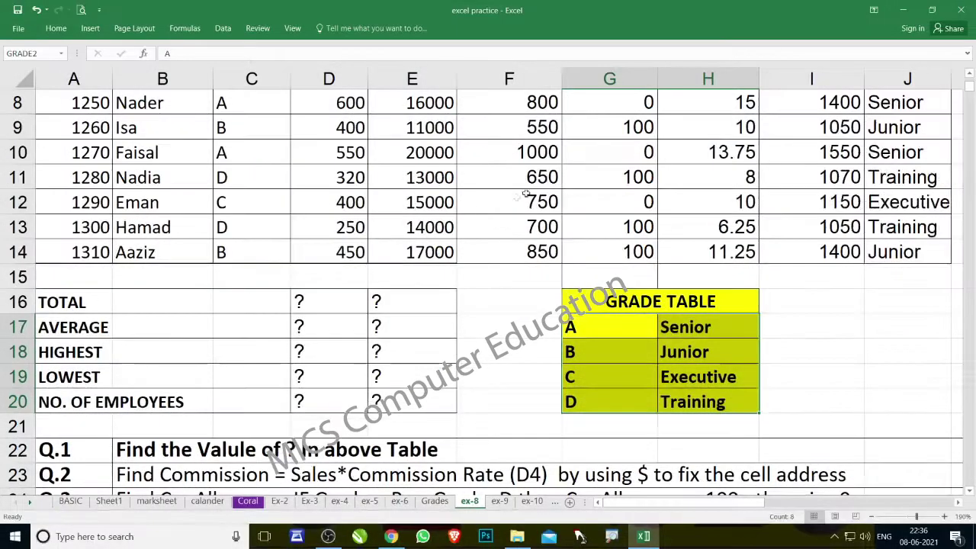
pyautogui.scroll(1, 526, 194)
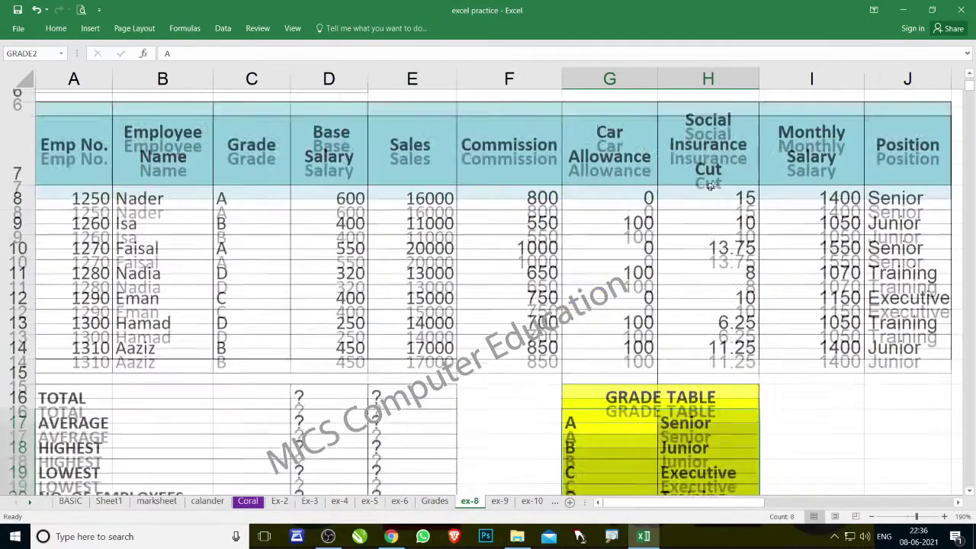
pyautogui.click(896, 233)
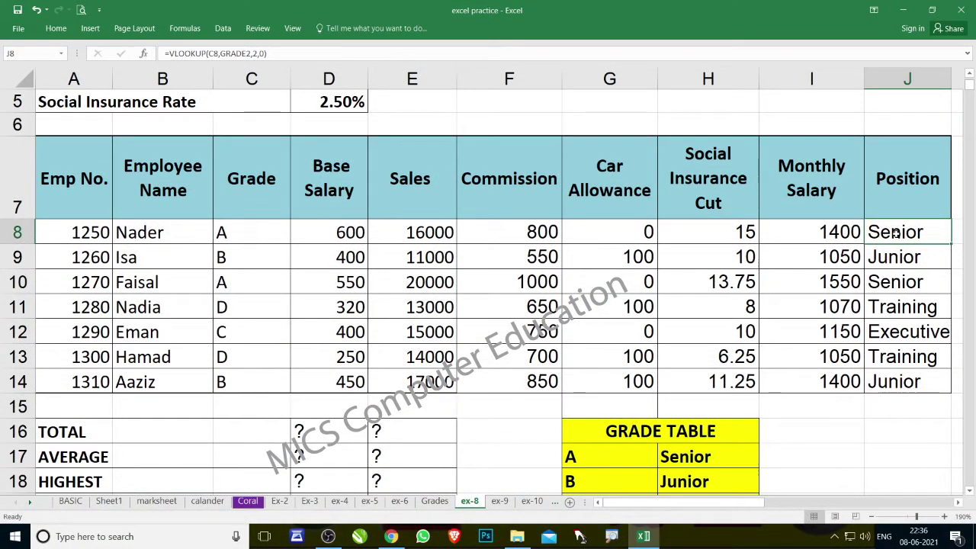
pyautogui.doubleClick(896, 233)
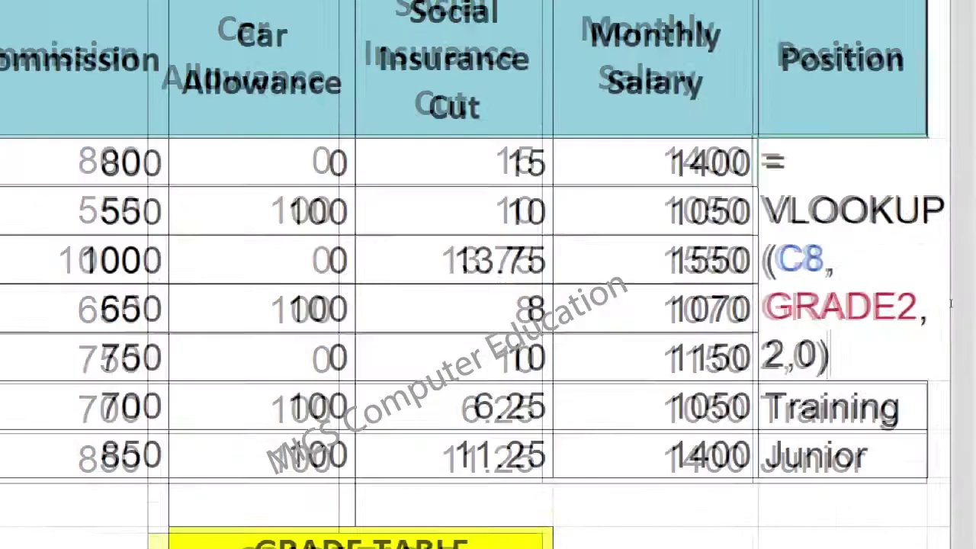
pyautogui.moveTo(924, 305); pyautogui.dragTo(751, 311)
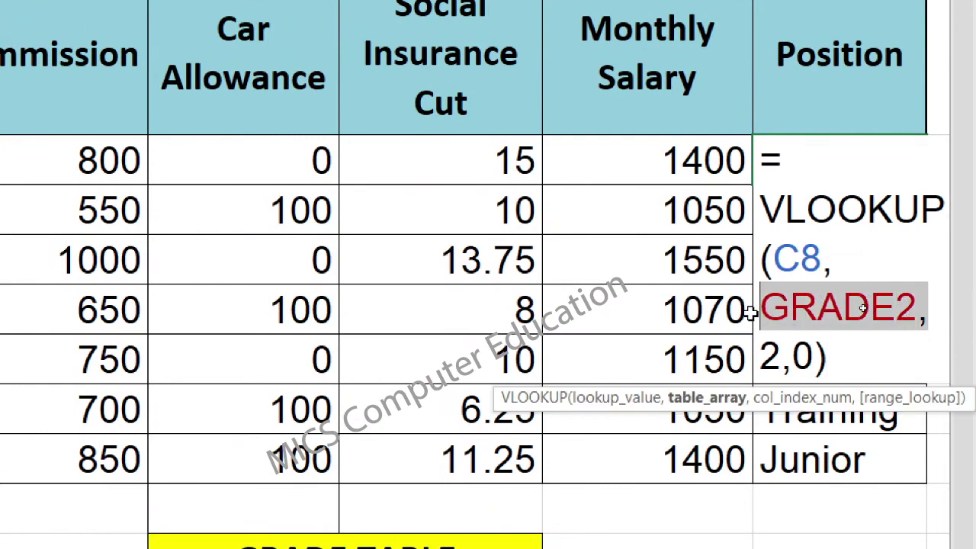
pyautogui.press('Escape')
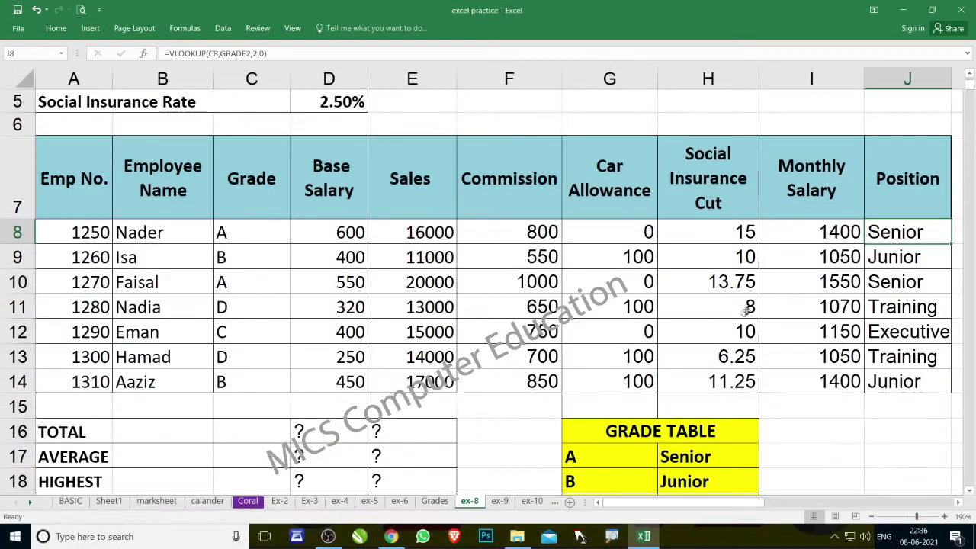
pyautogui.click(719, 307)
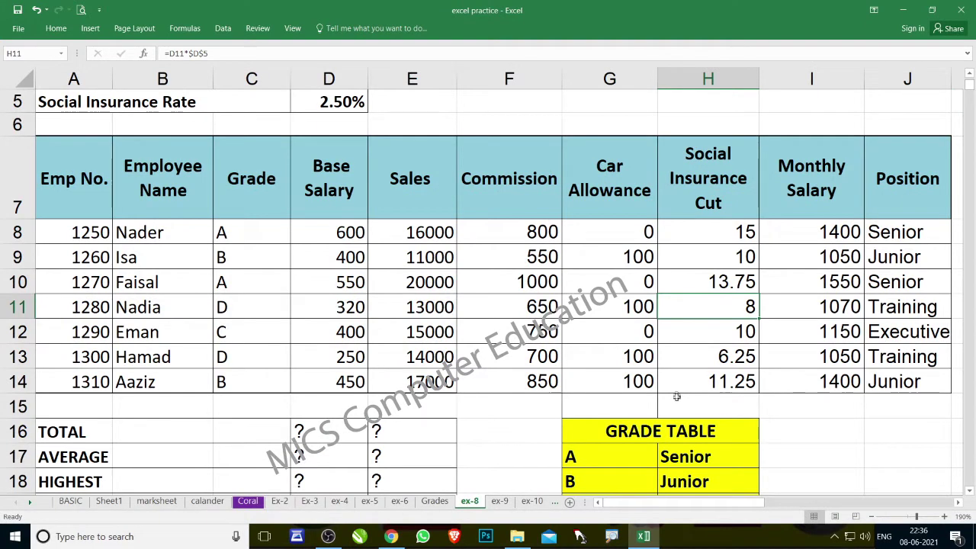
pyautogui.scroll(-1, 675, 399)
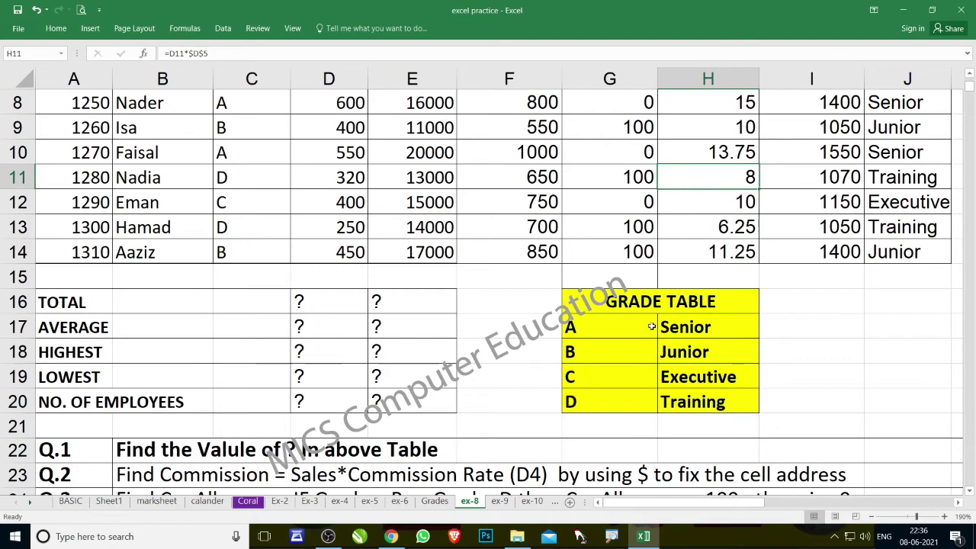
pyautogui.scroll(1, 652, 326)
pyautogui.scroll(-1, 651, 326)
pyautogui.scroll(-1, 514, 312)
pyautogui.scroll(-1, 460, 315)
pyautogui.scroll(-1, 459, 315)
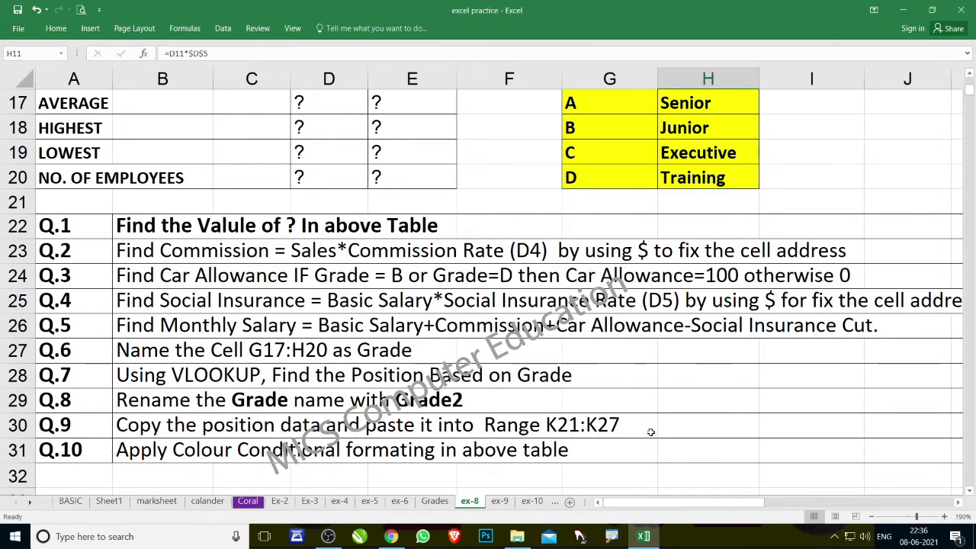
pyautogui.scroll(2, 723, 375)
pyautogui.scroll(1, 762, 327)
pyautogui.scroll(1, 762, 322)
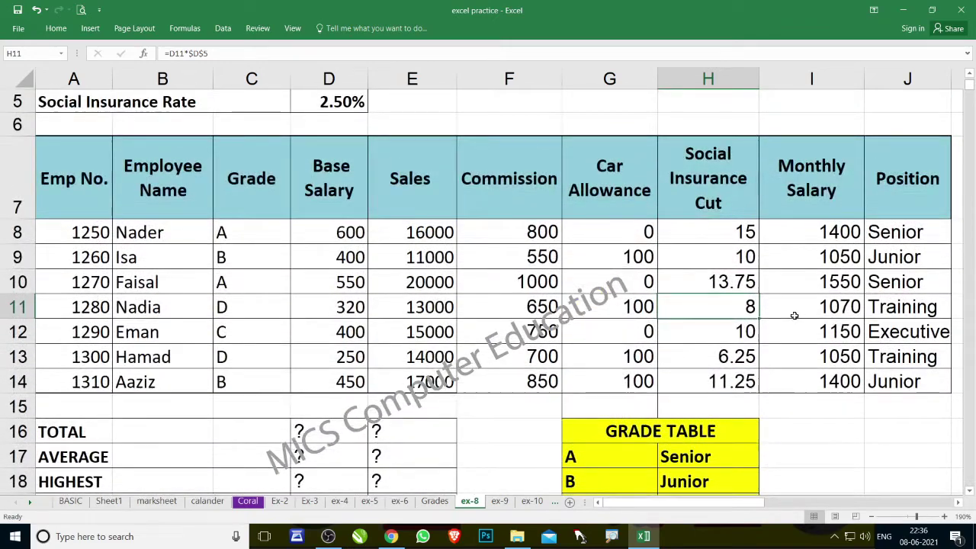
pyautogui.scroll(-2, 794, 315)
pyautogui.scroll(-3, 794, 315)
pyautogui.scroll(-1, 434, 310)
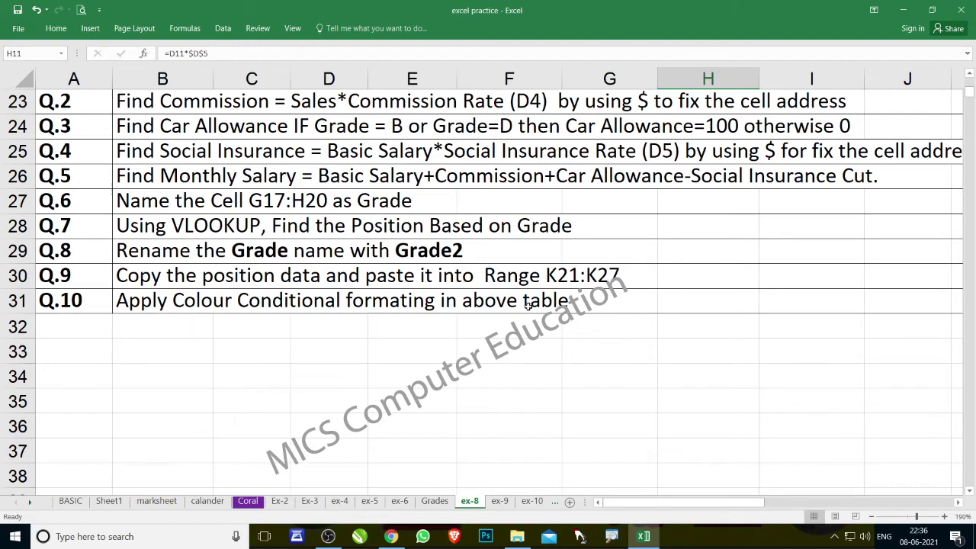
pyautogui.scroll(2, 527, 305)
pyautogui.scroll(2, 614, 317)
pyautogui.scroll(1, 625, 316)
# Copy the Position cells J8:J14 and paste the formulas into K8.
pyautogui.scroll(1, 857, 242)
pyautogui.moveTo(895, 233); pyautogui.dragTo(904, 375)
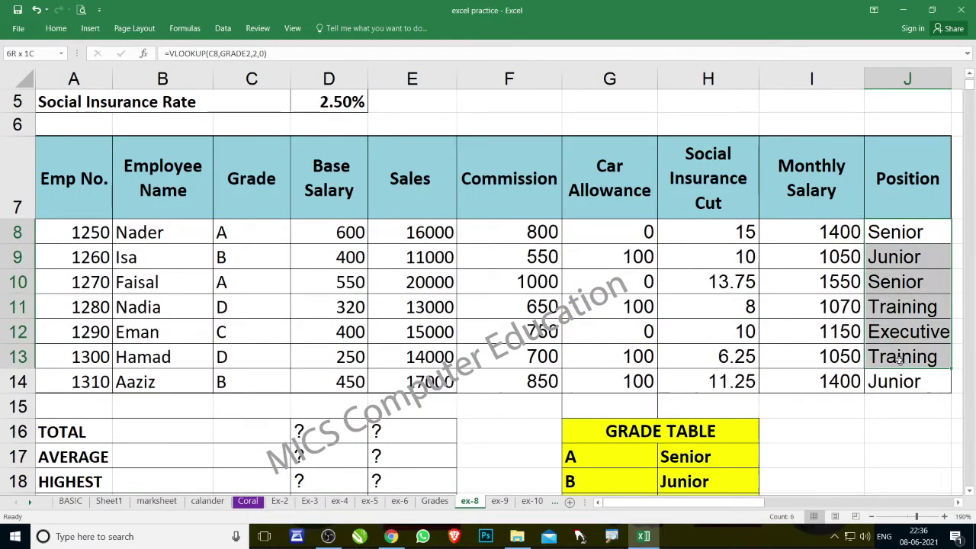
pyautogui.hotkey('ctrl', 'c')
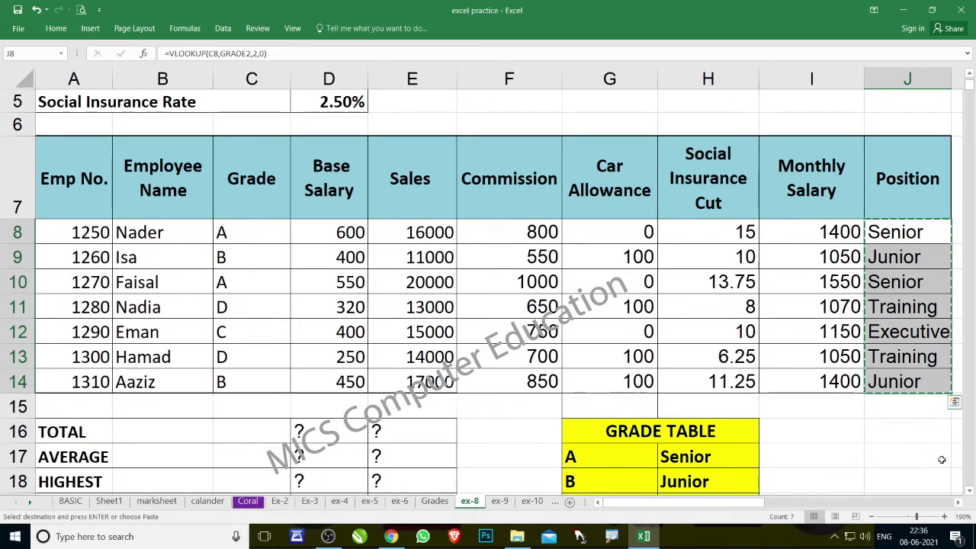
pyautogui.click(957, 503)
pyautogui.click(957, 503)
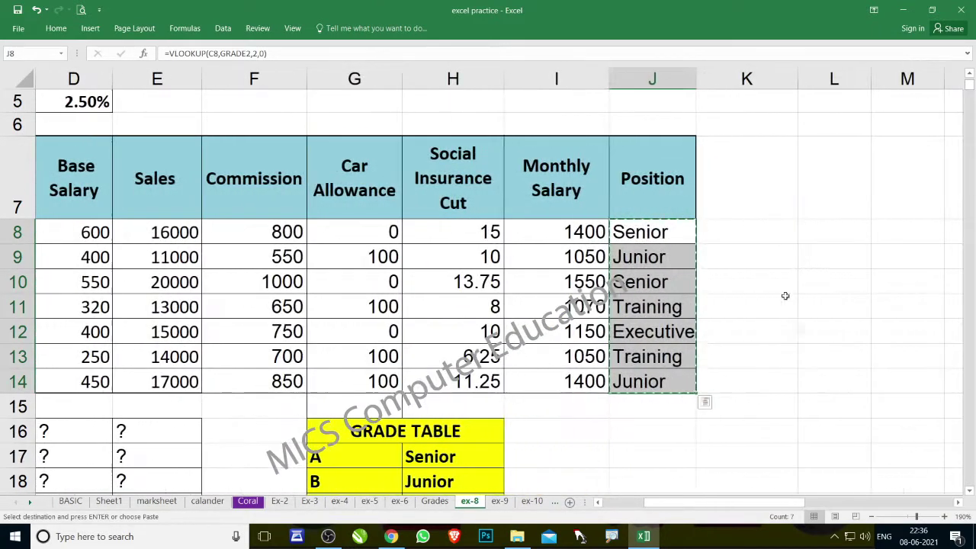
pyautogui.click(769, 240)
pyautogui.hotkey('ctrl', 'v')
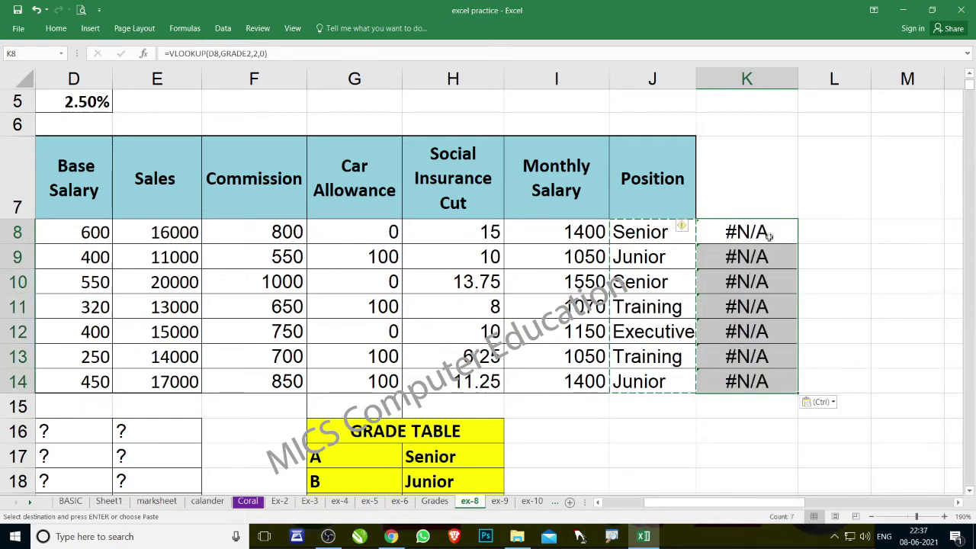
# Inspect K8's #N/A formula, undo the paste, and reselect J8:J14.
pyautogui.click(729, 233)
pyautogui.doubleClick(730, 234)
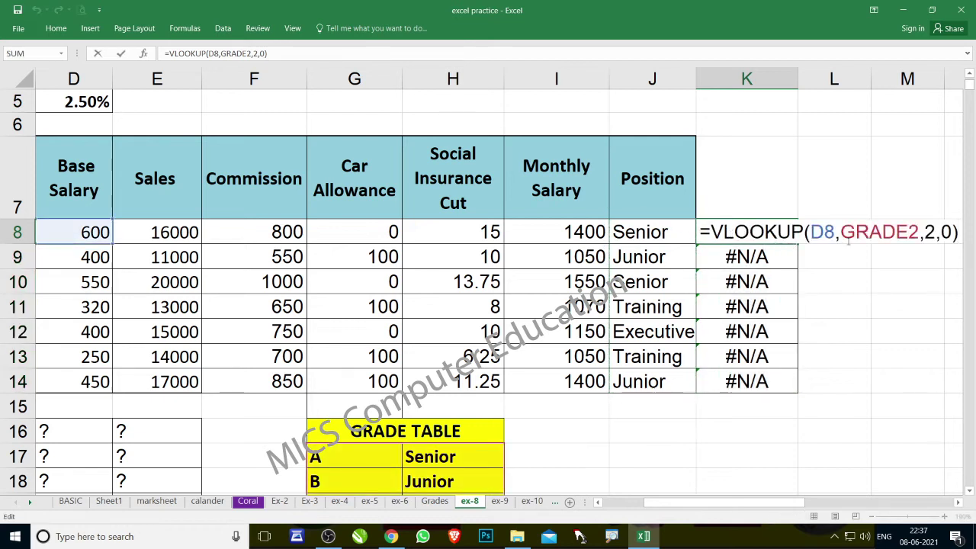
pyautogui.press('Escape')
pyautogui.hotkey('ctrl', 'z')
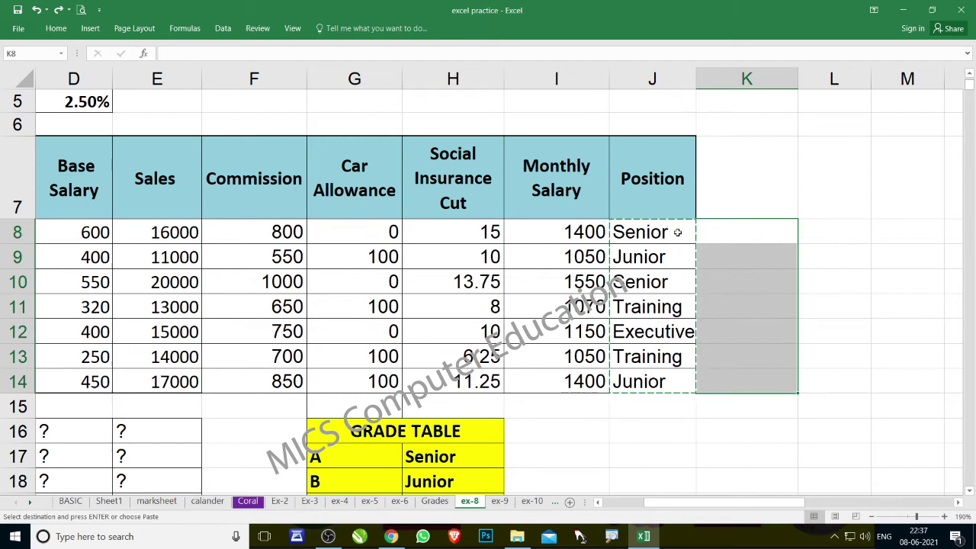
pyautogui.click(789, 349)
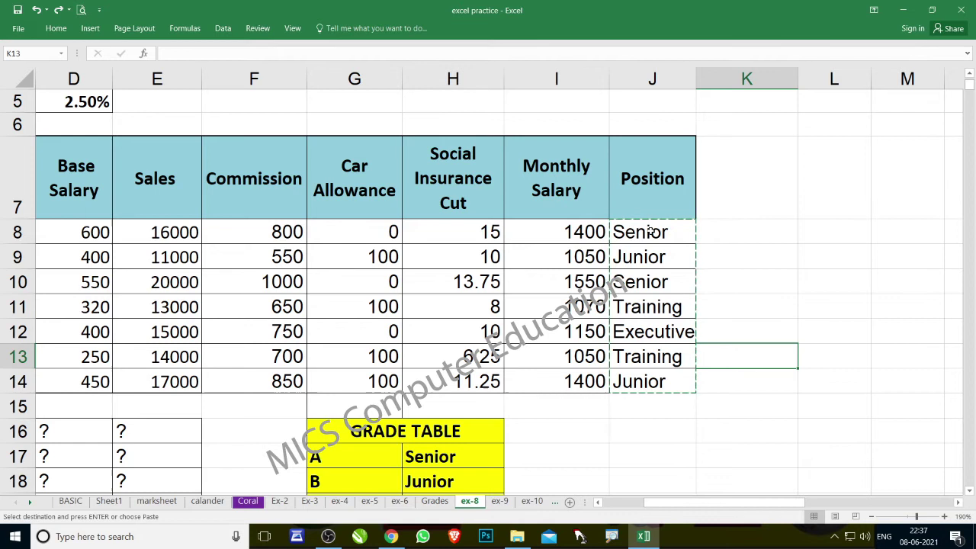
pyautogui.moveTo(649, 232); pyautogui.dragTo(654, 375)
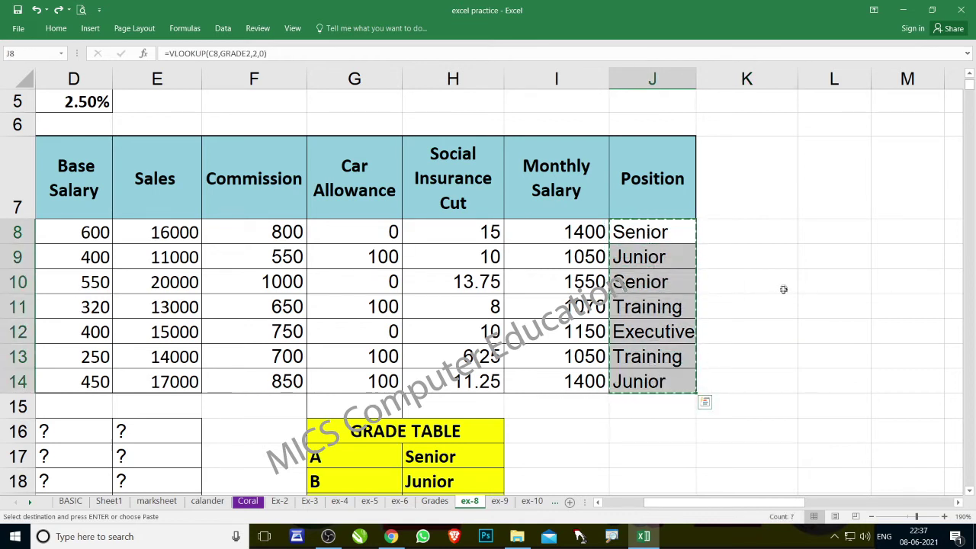
# Paste the copied positions into K8:K14 as values only via Paste Special.
pyautogui.rightClick(753, 232)
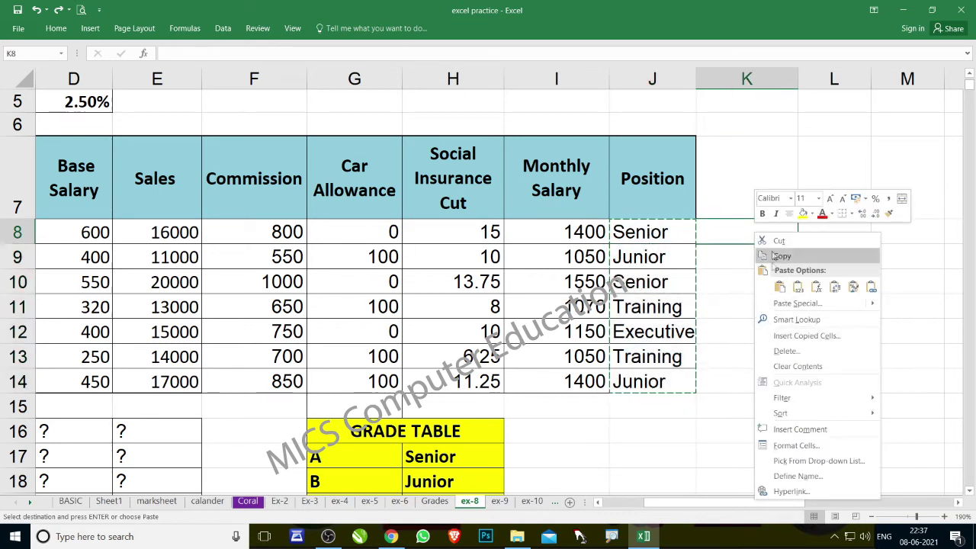
pyautogui.click(789, 303)
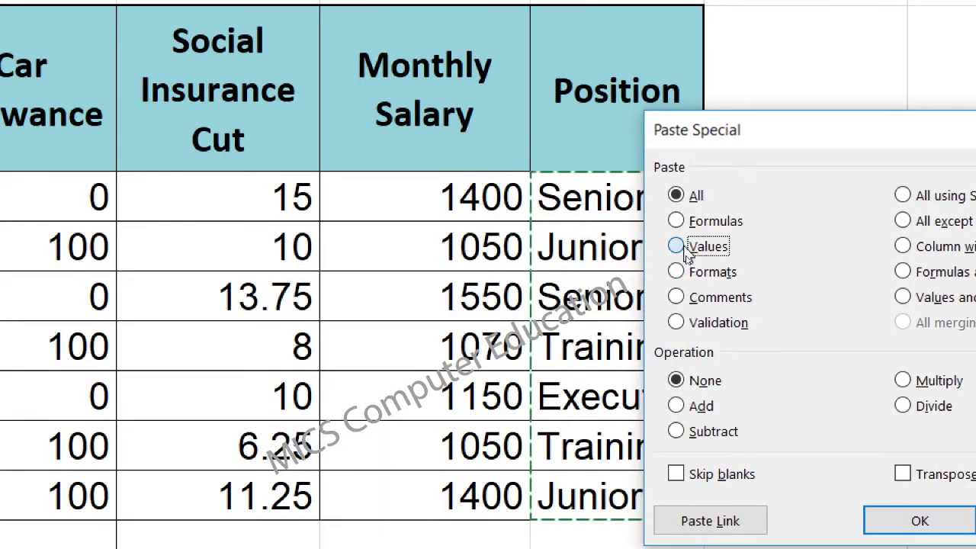
pyautogui.click(684, 257)
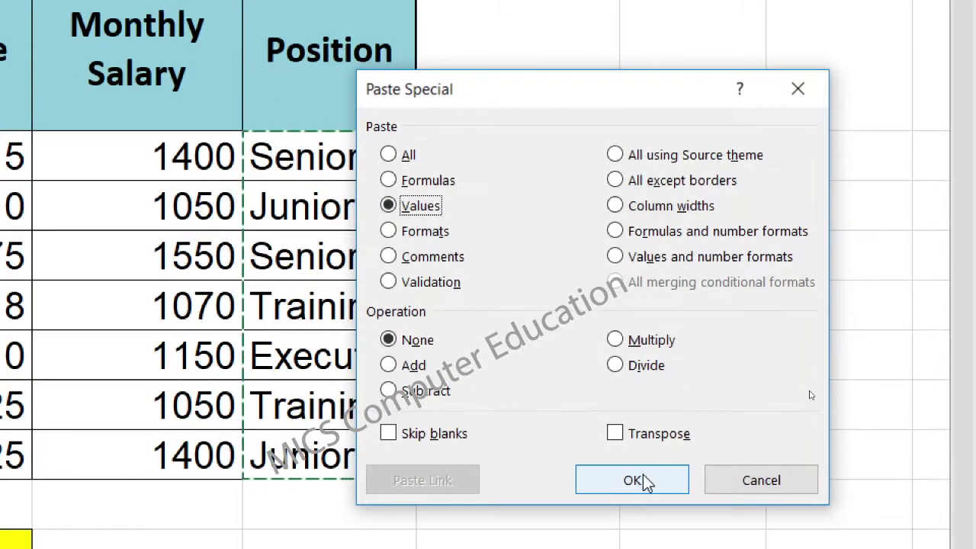
pyautogui.click(645, 492)
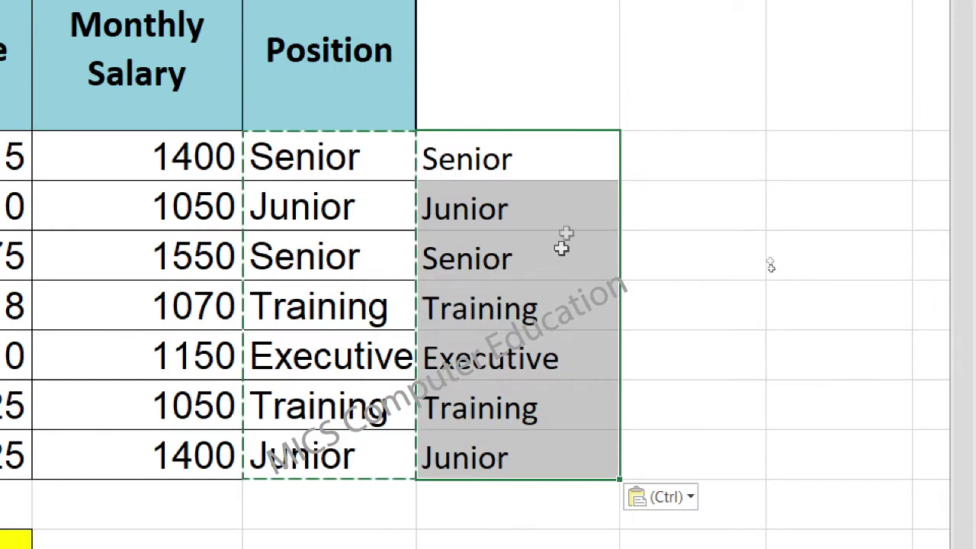
# Check K8 holds plain text by deleting J8:J14 and restoring it with undo.
pyautogui.click(577, 157)
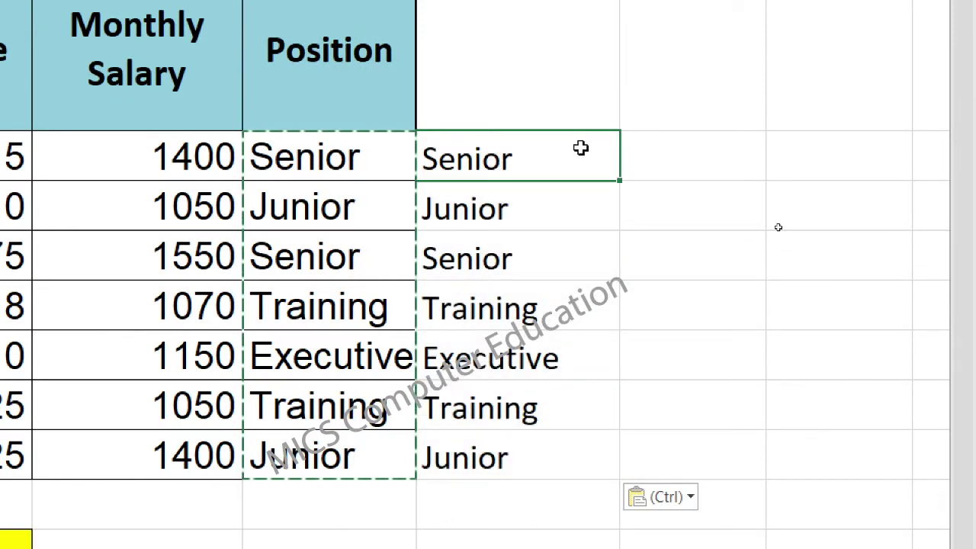
pyautogui.doubleClick(582, 148)
pyautogui.moveTo(301, 157); pyautogui.dragTo(326, 468)
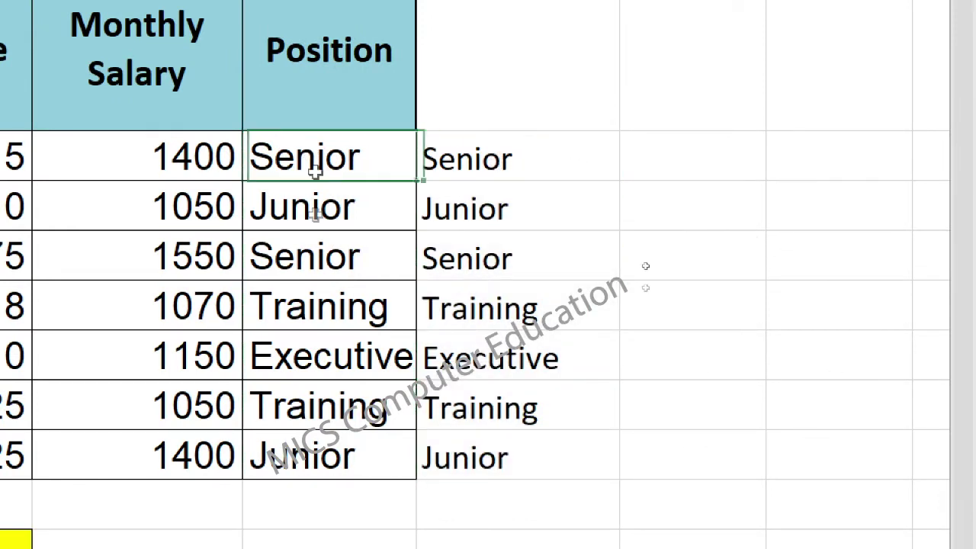
pyautogui.press('Delete')
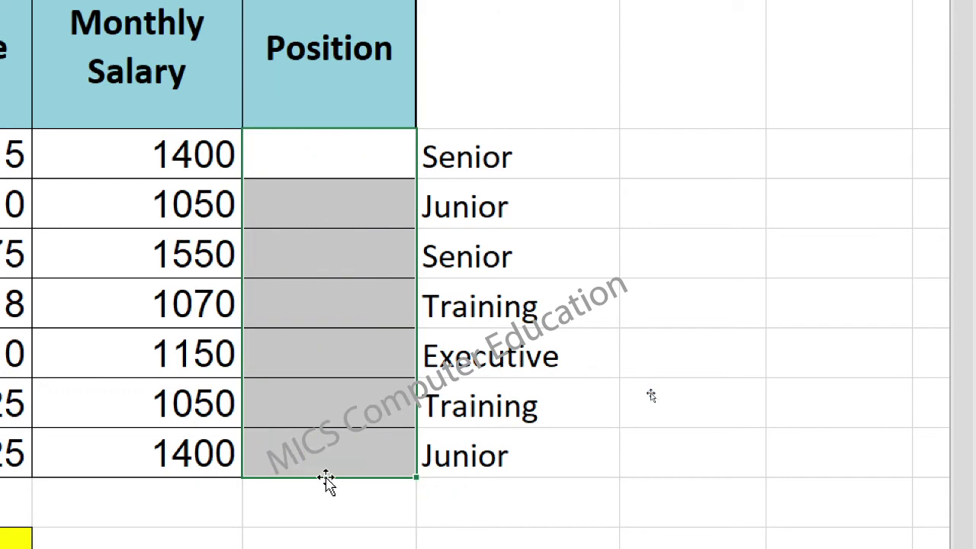
pyautogui.hotkey('ctrl', 'z')
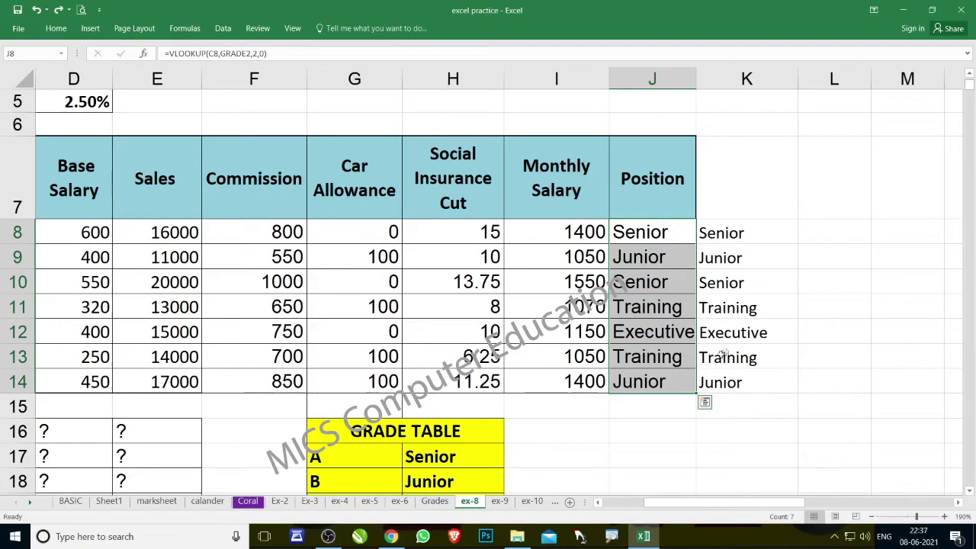
pyautogui.hotkey('ctrl', 'q')
pyautogui.click(801, 347)
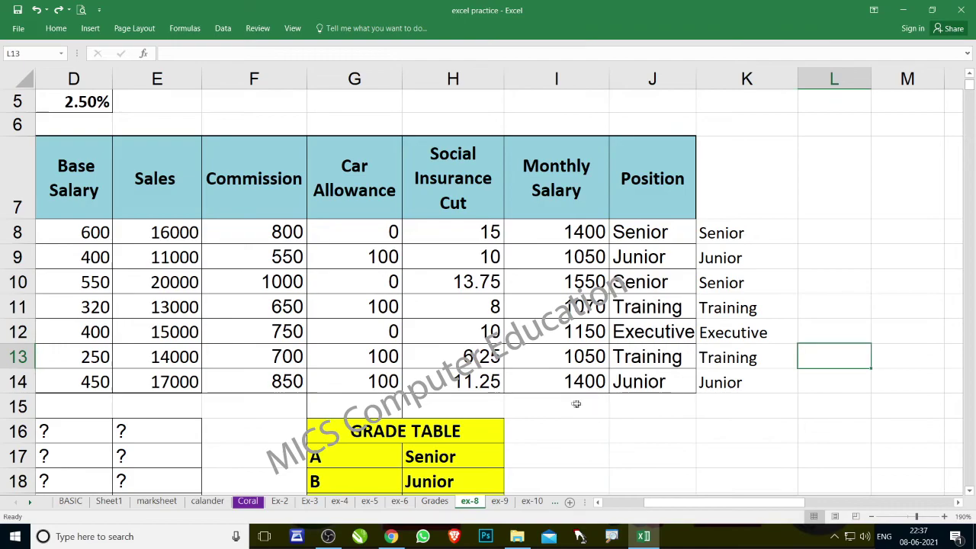
pyautogui.scroll(-5, 157, 387)
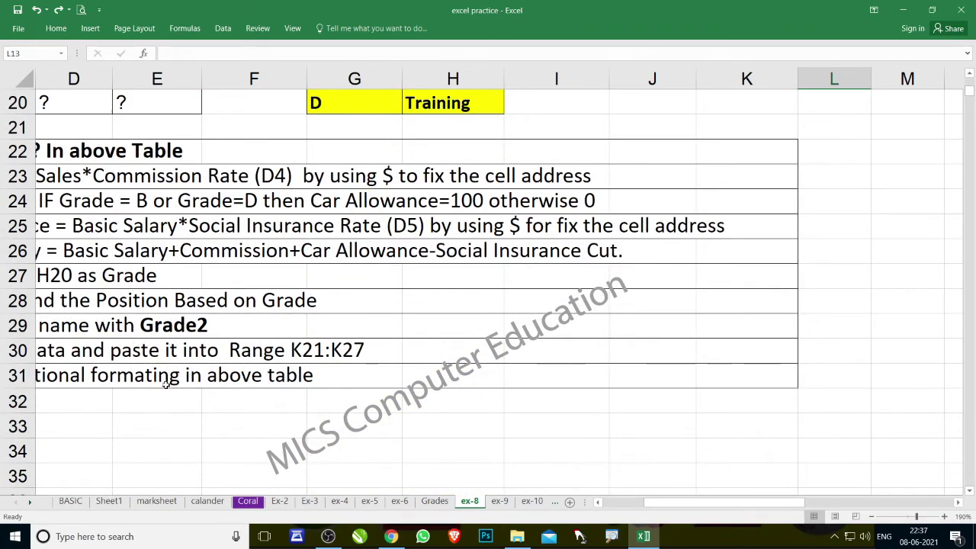
pyautogui.press('Home')
pyautogui.scroll(-1, 166, 385)
pyautogui.scroll(-2, 171, 383)
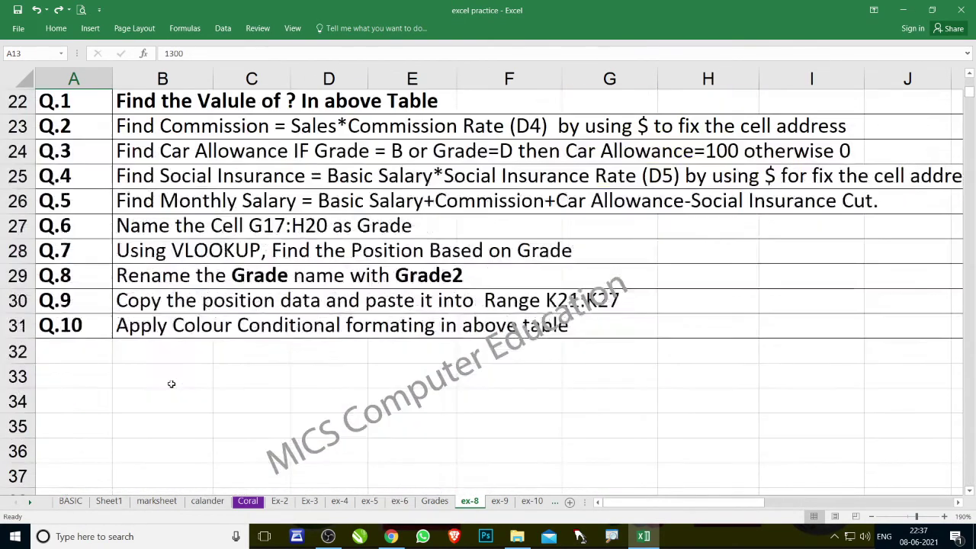
# Apply a red-yellow-green Color Scale to the Base Salary cells D8:D14.
pyautogui.click(158, 334)
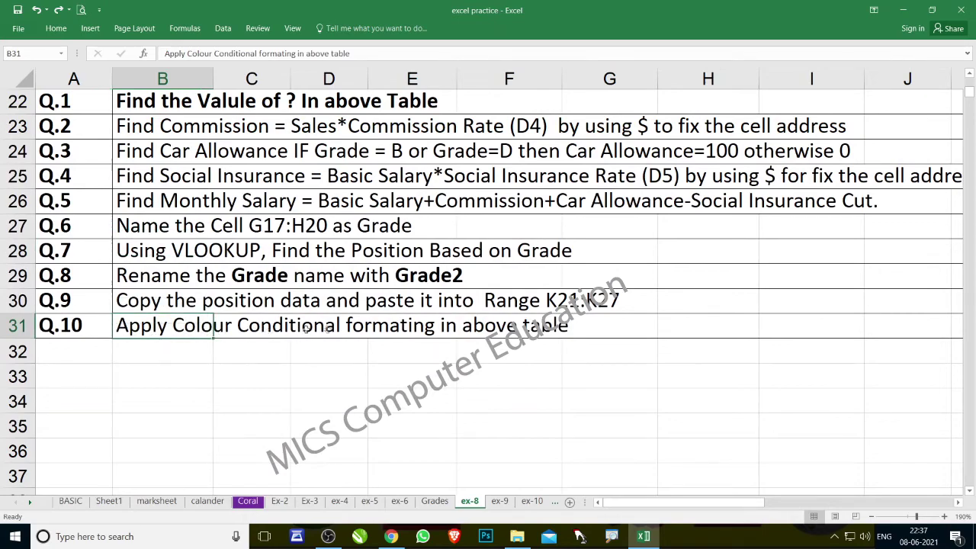
pyautogui.scroll(1, 452, 359)
pyautogui.scroll(2, 452, 360)
pyautogui.scroll(2, 452, 360)
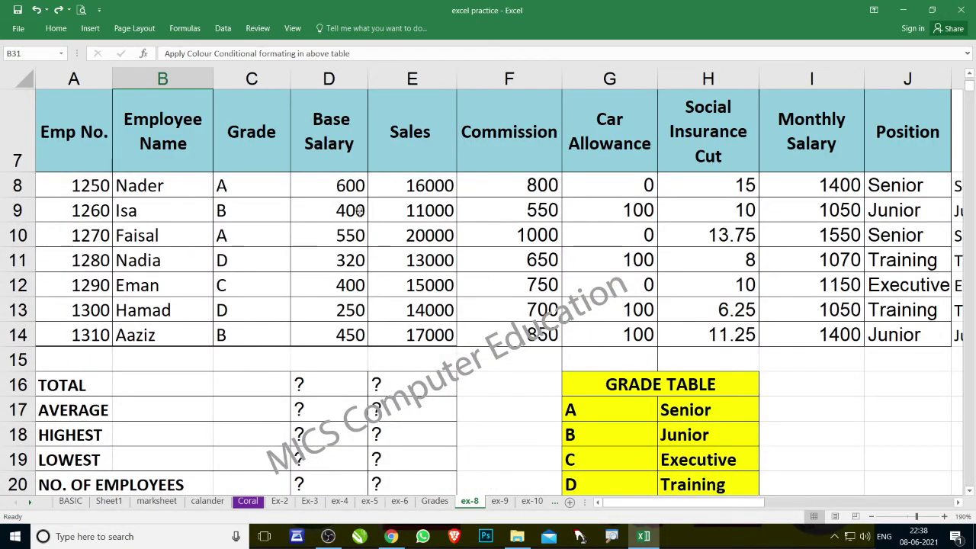
pyautogui.moveTo(343, 187)
pyautogui.mouseDown()
pyautogui.moveTo(373, 337)
pyautogui.moveTo(358, 338)
pyautogui.mouseUp()
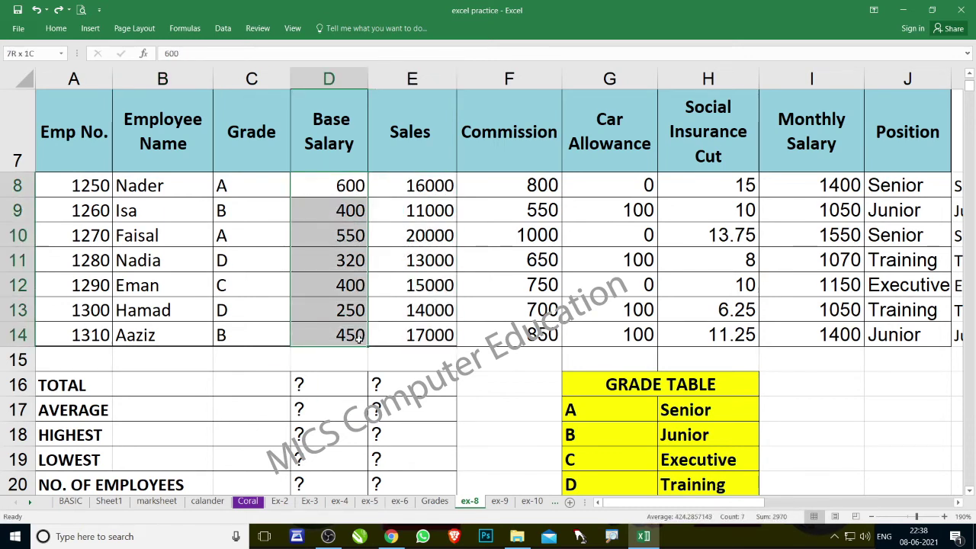
pyautogui.click(57, 28)
pyautogui.click(493, 70)
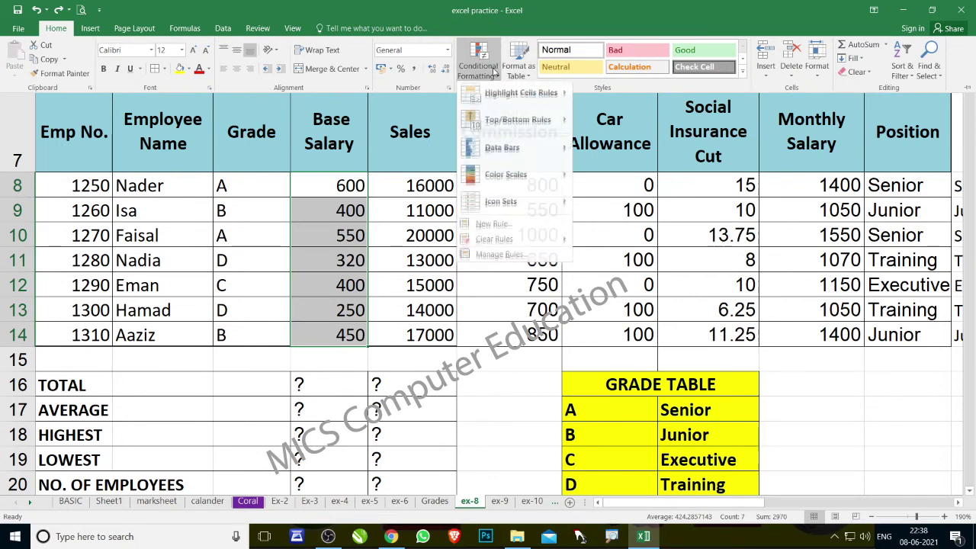
pyautogui.moveTo(526, 177)
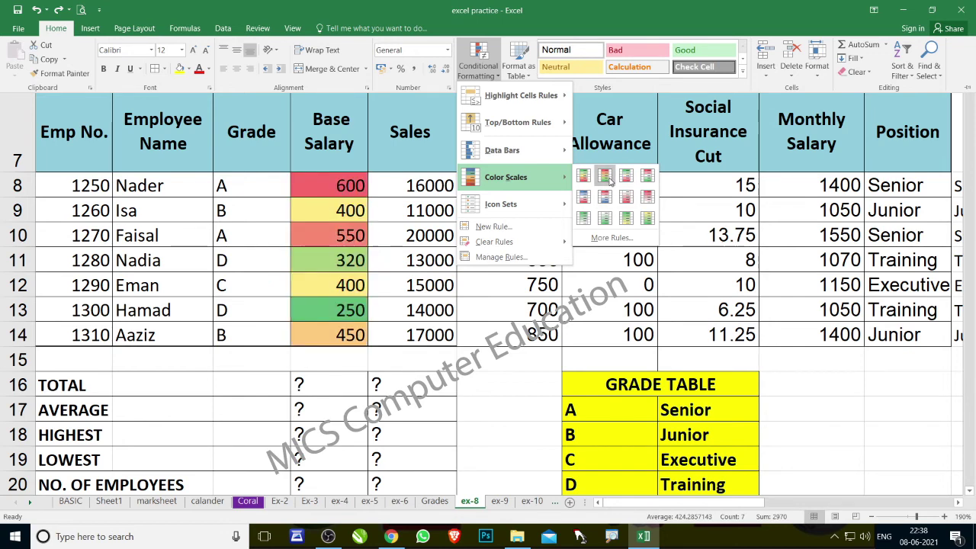
pyautogui.click(607, 177)
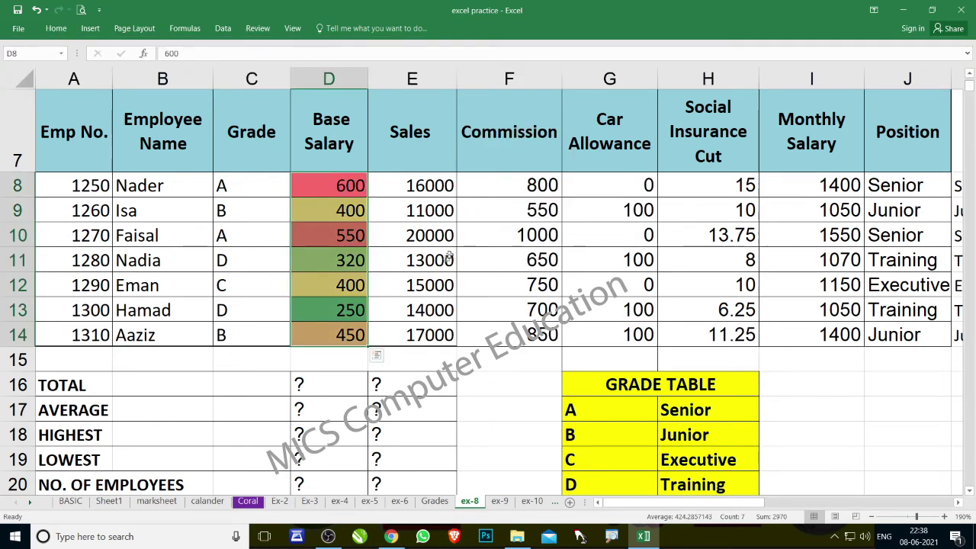
pyautogui.click(478, 255)
pyautogui.scroll(-2, 448, 303)
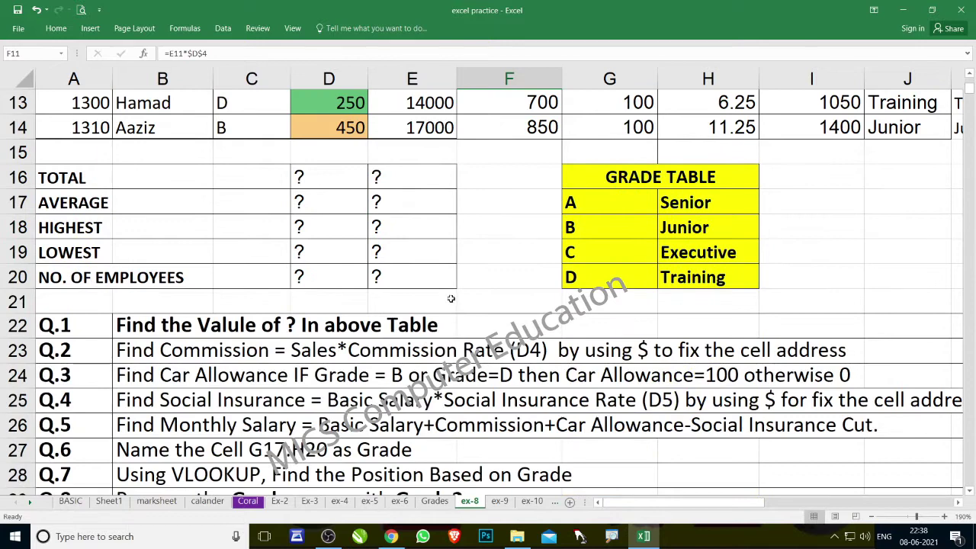
pyautogui.scroll(1, 451, 299)
pyautogui.click(345, 264)
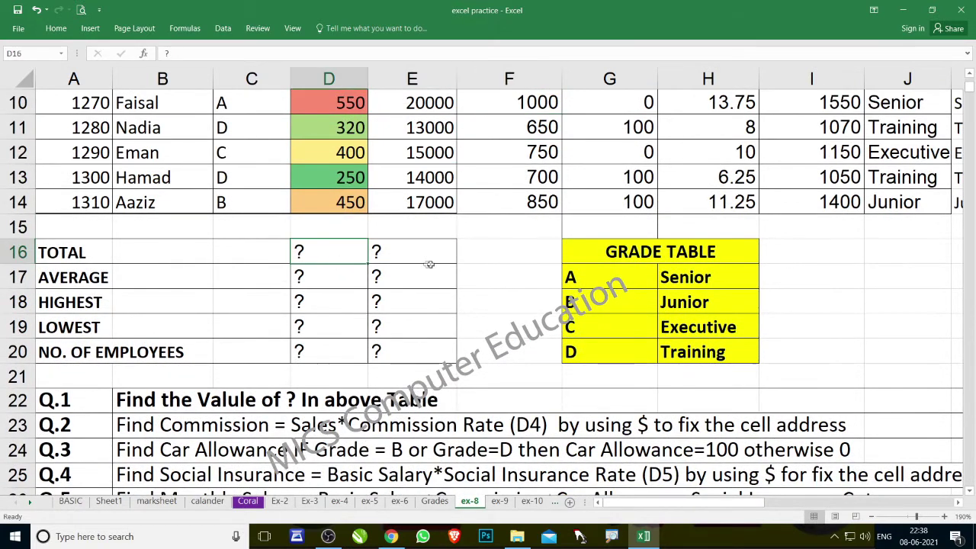
pyautogui.click(348, 281)
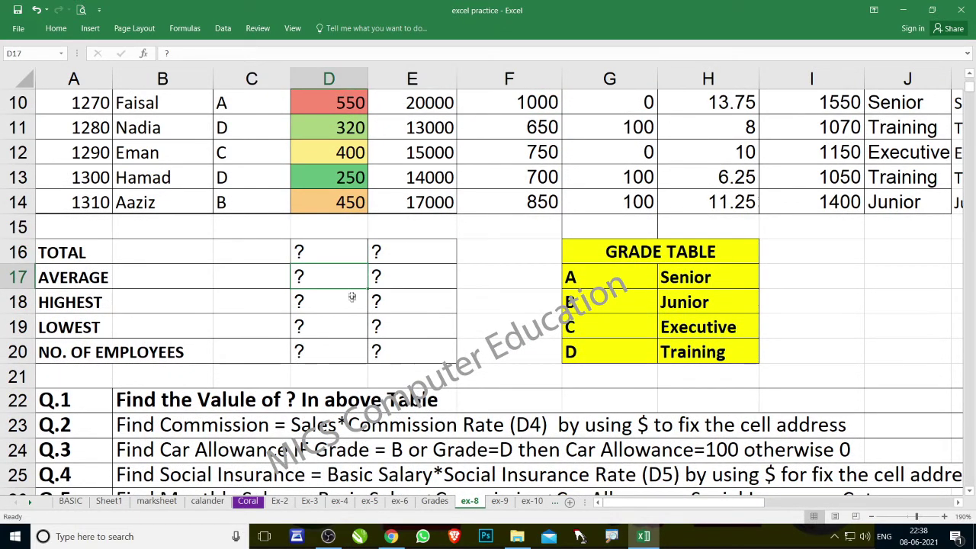
pyautogui.click(352, 299)
pyautogui.click(342, 325)
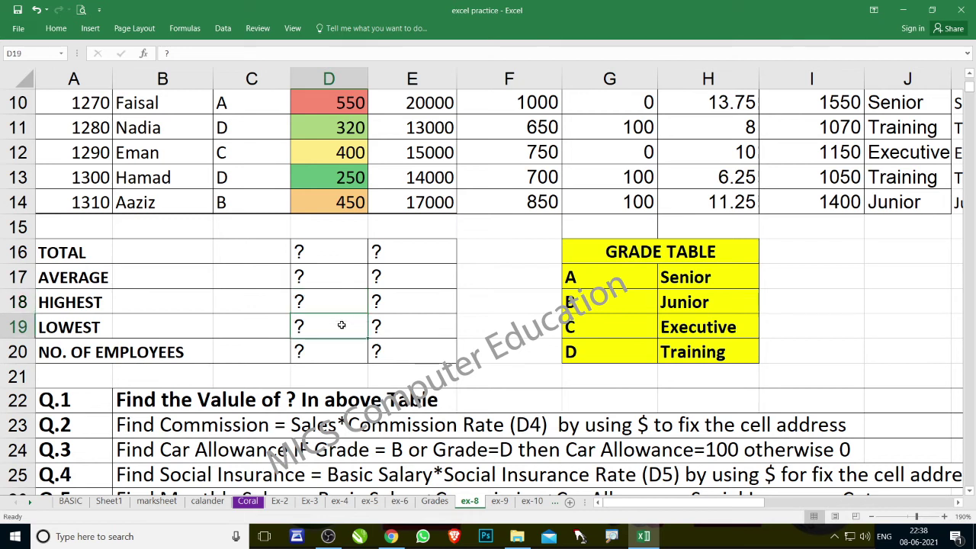
pyautogui.click(343, 354)
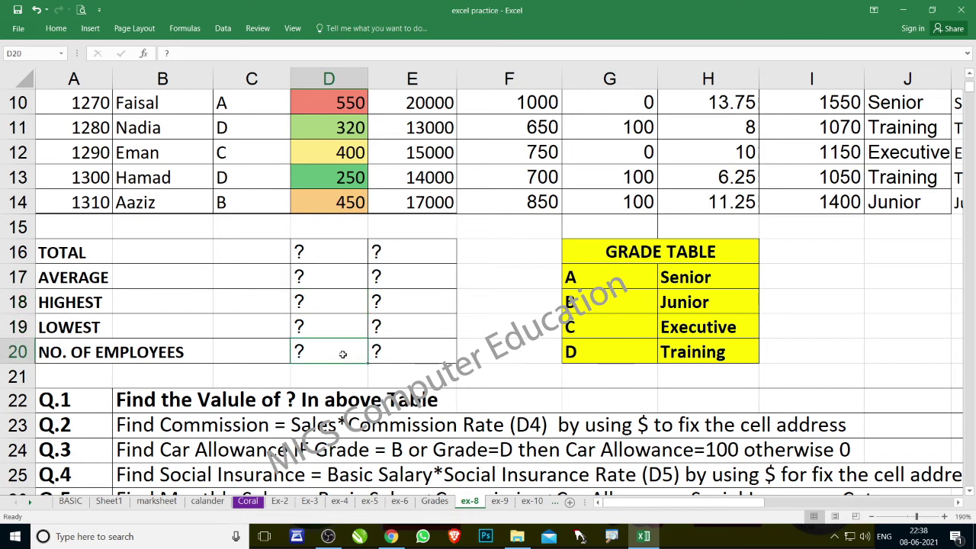
pyautogui.moveTo(351, 258); pyautogui.dragTo(375, 347)
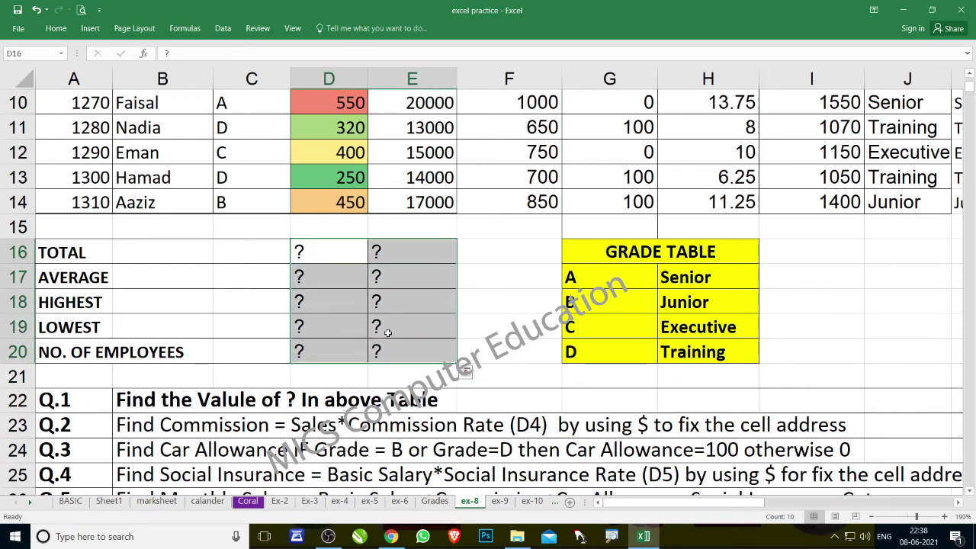
pyautogui.scroll(1, 356, 239)
pyautogui.scroll(1, 466, 329)
pyautogui.scroll(1, 473, 326)
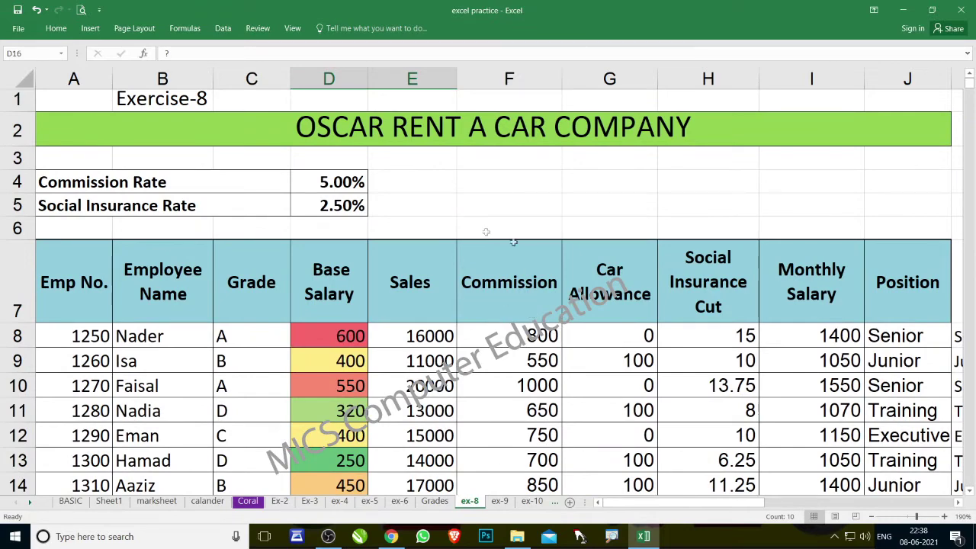
pyautogui.scroll(-1, 458, 284)
pyautogui.scroll(1, 457, 283)
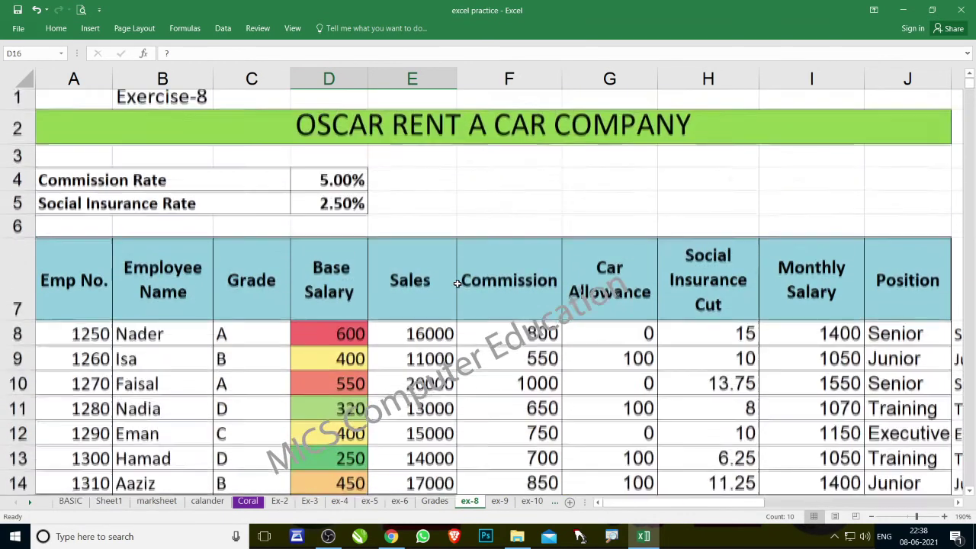
pyautogui.click(970, 490)
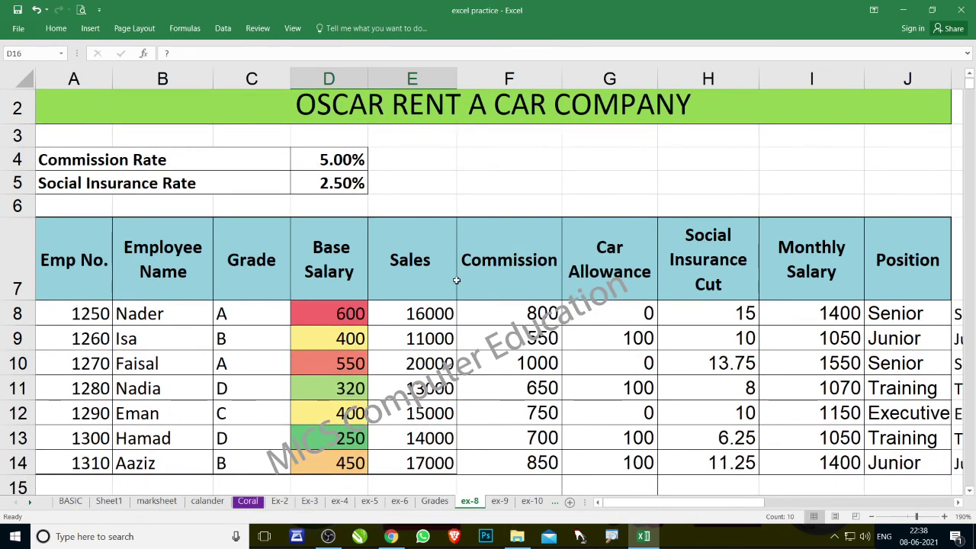